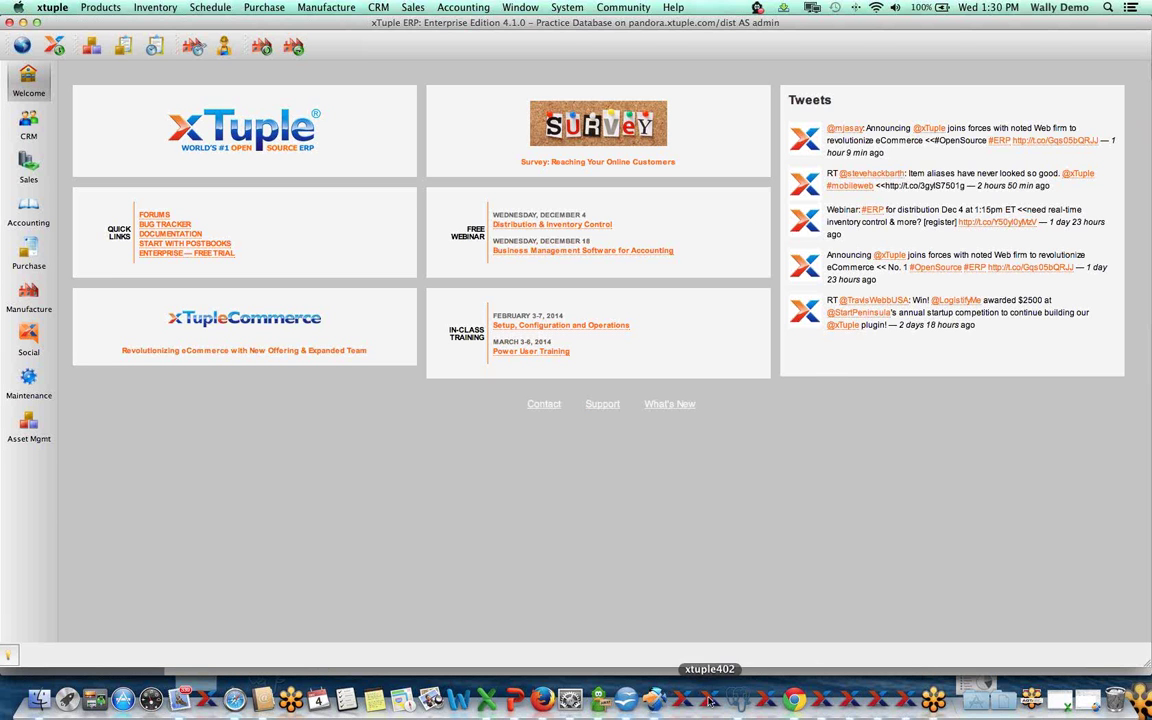
Open the login window of the version 4.0.5 client and cancel it.
left_click(766, 702)
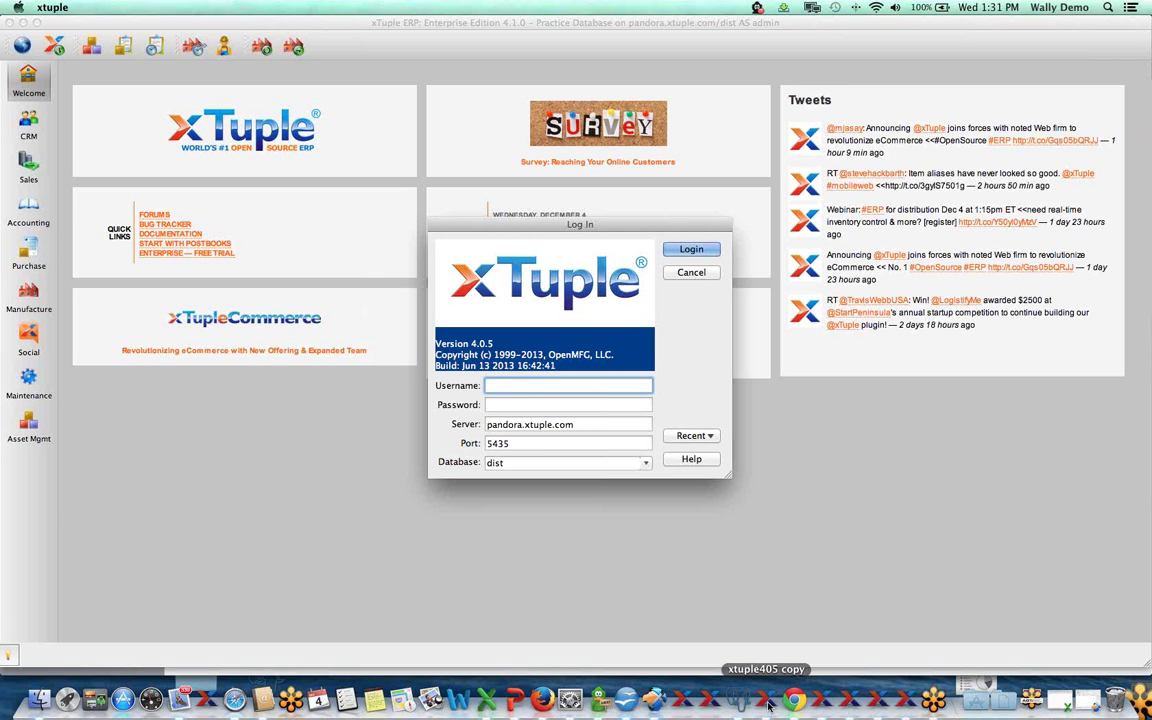
left_click(696, 273)
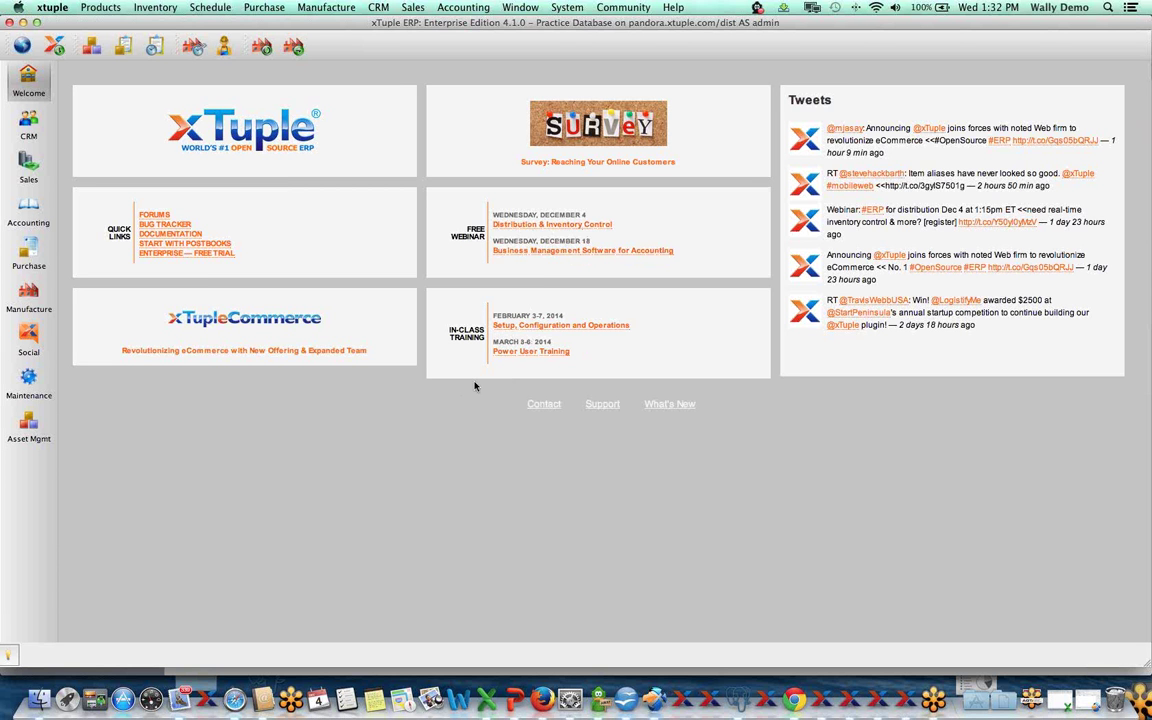
Look through the CRM, Sales and Accounting desktops, ending on the Purchase desktop.
left_click(30, 125)
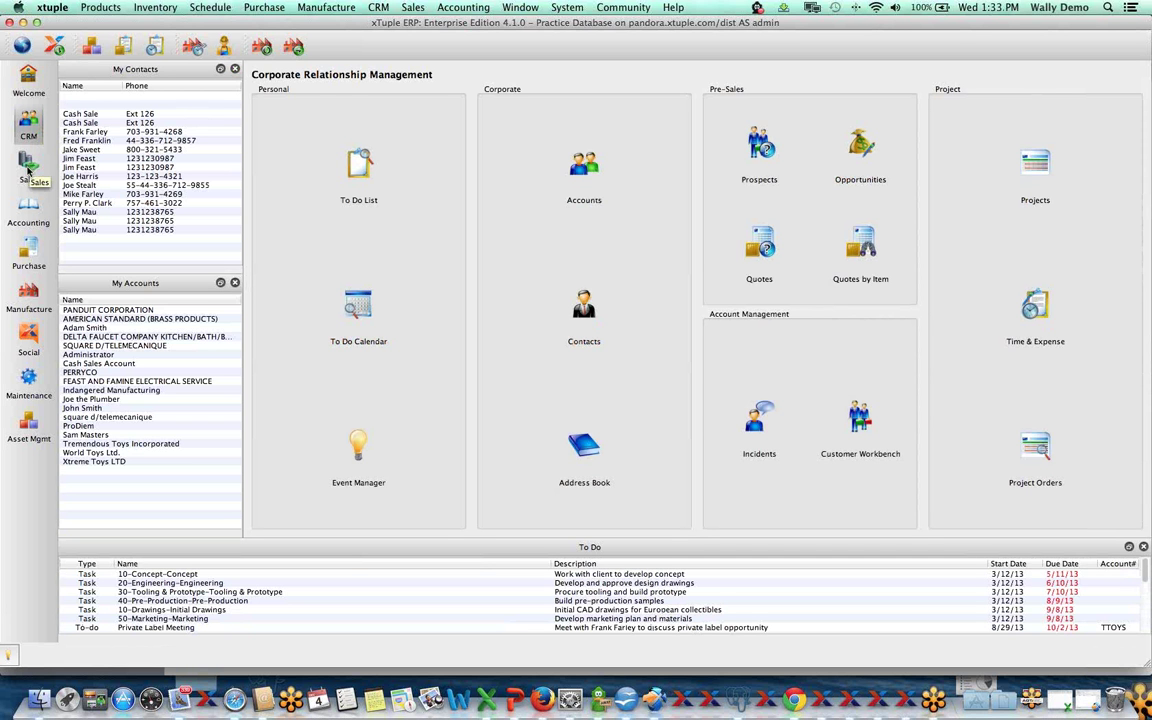
left_click(28, 168)
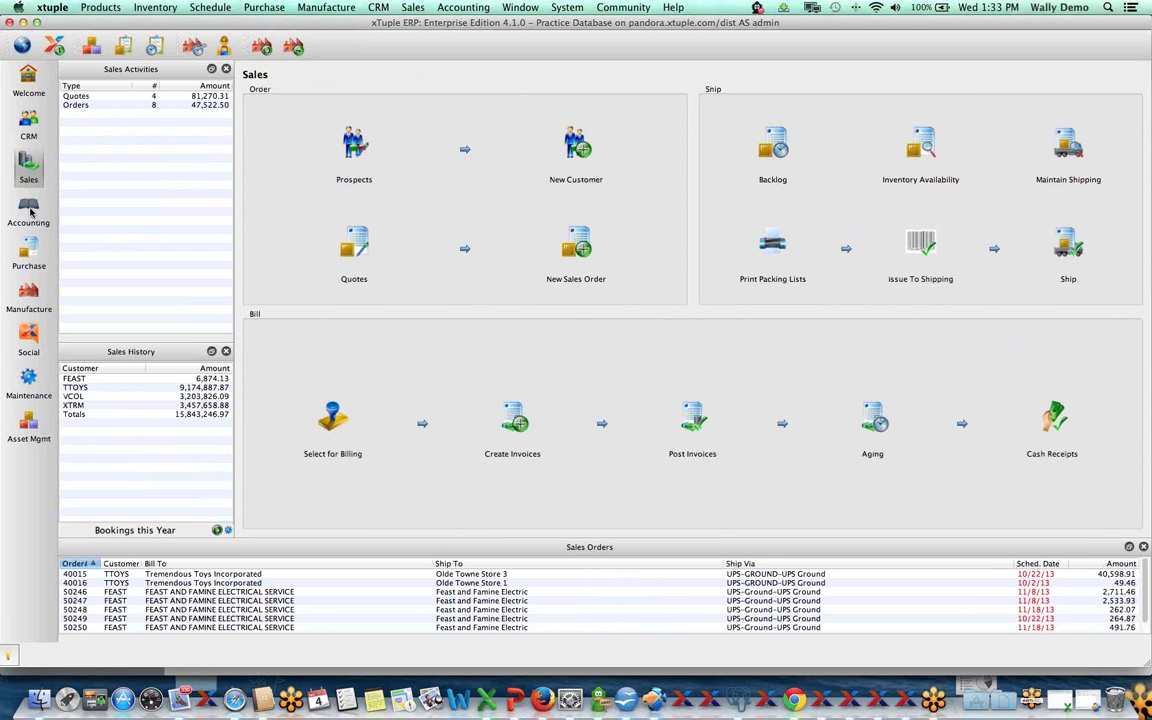
left_click(28, 210)
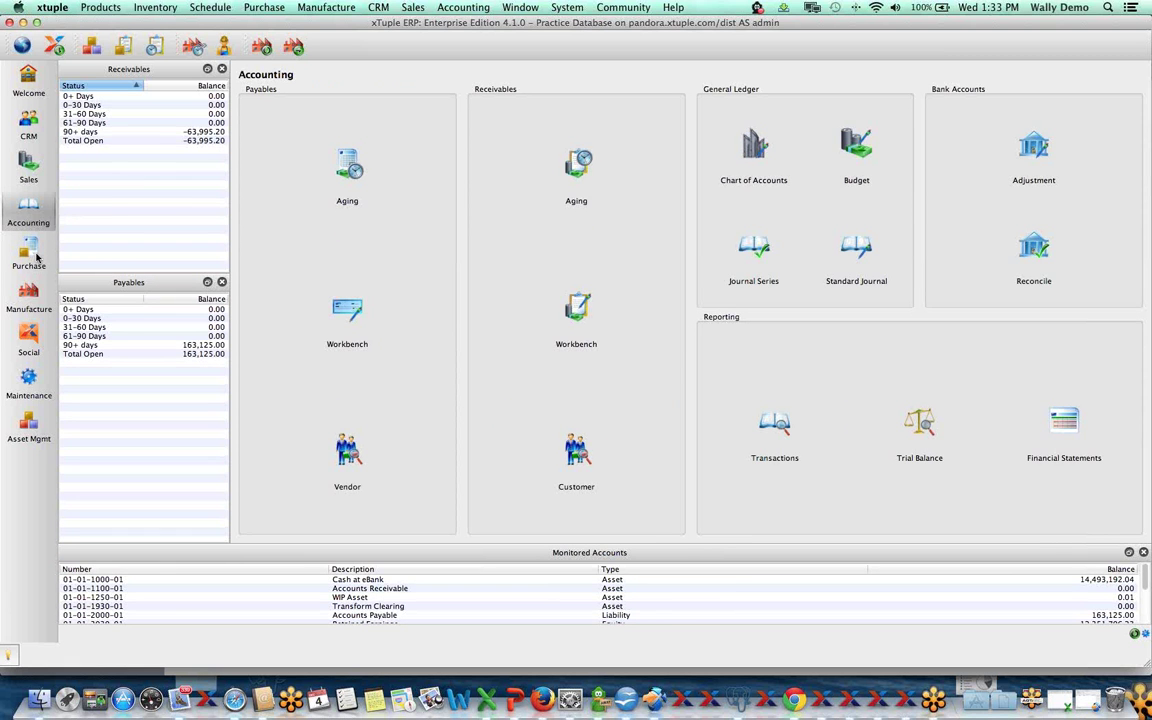
left_click(37, 256)
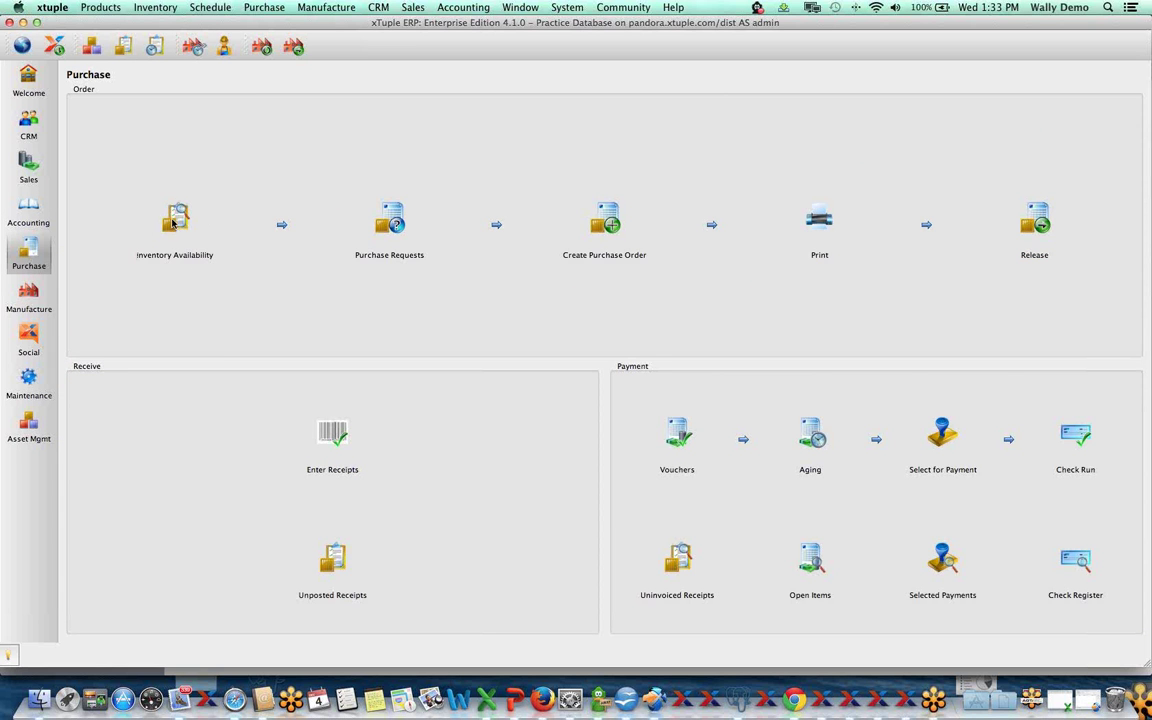
Open Inventory Availability from the Purchase desktop and query it with the saved filter "WH1 – Look Ahead Days".
left_click(178, 222)
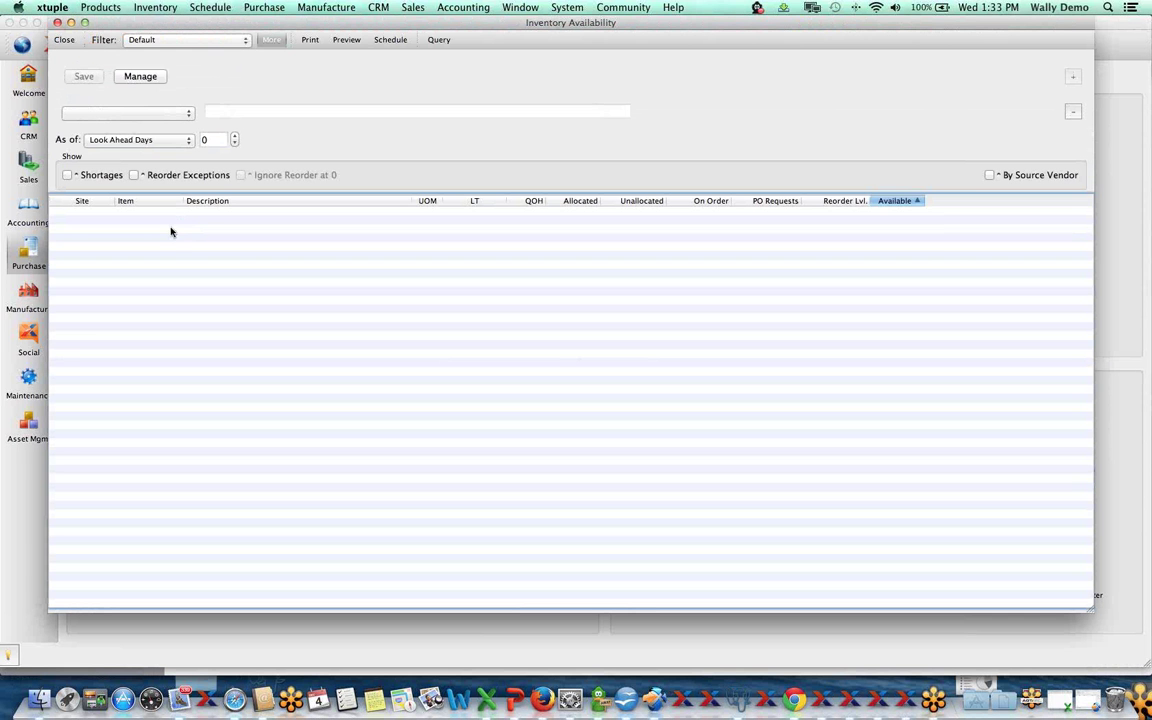
left_click(175, 40)
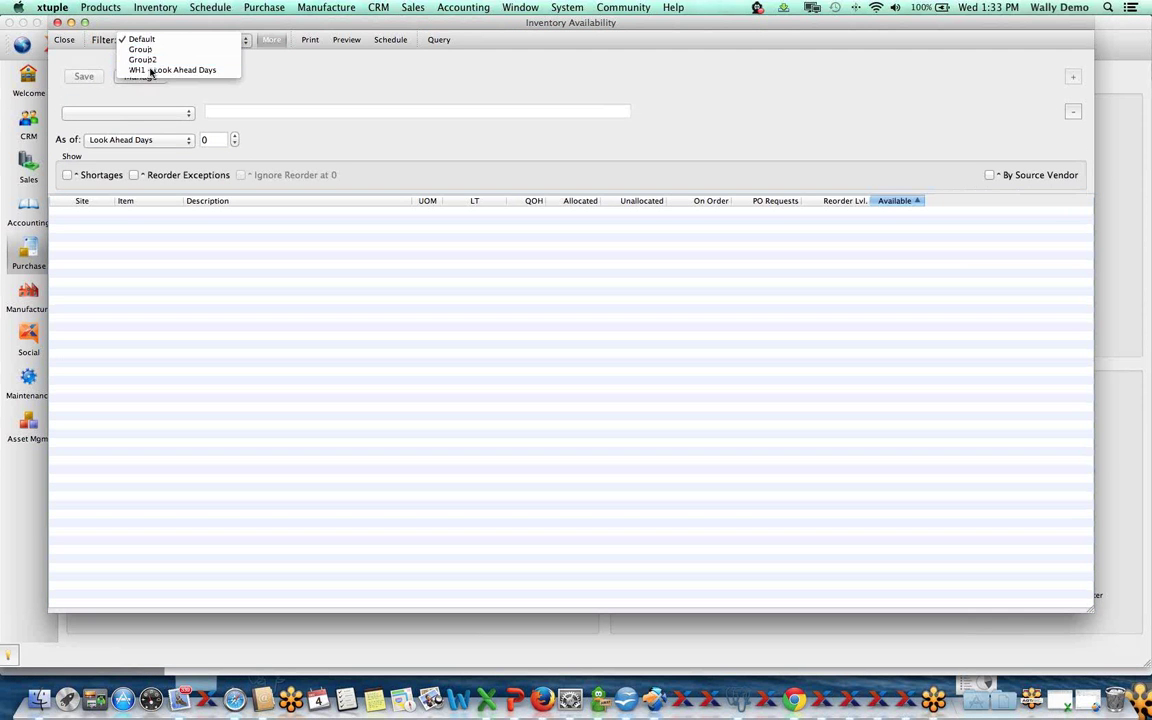
left_click(160, 70)
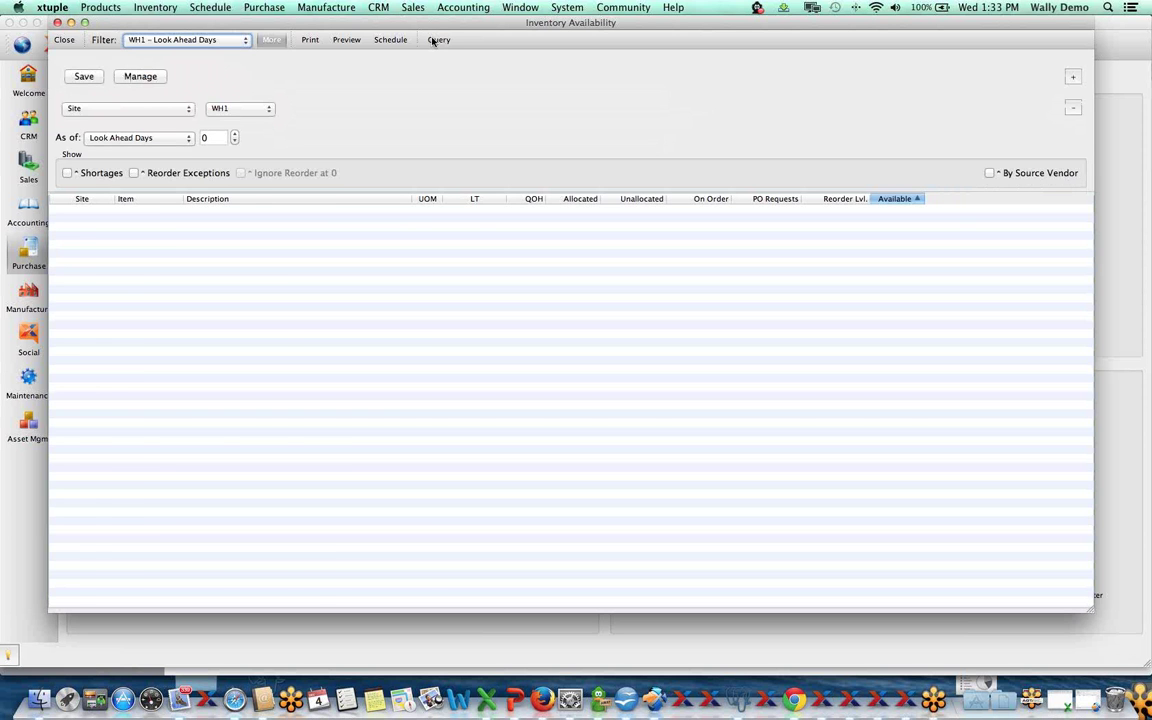
left_click(437, 40)
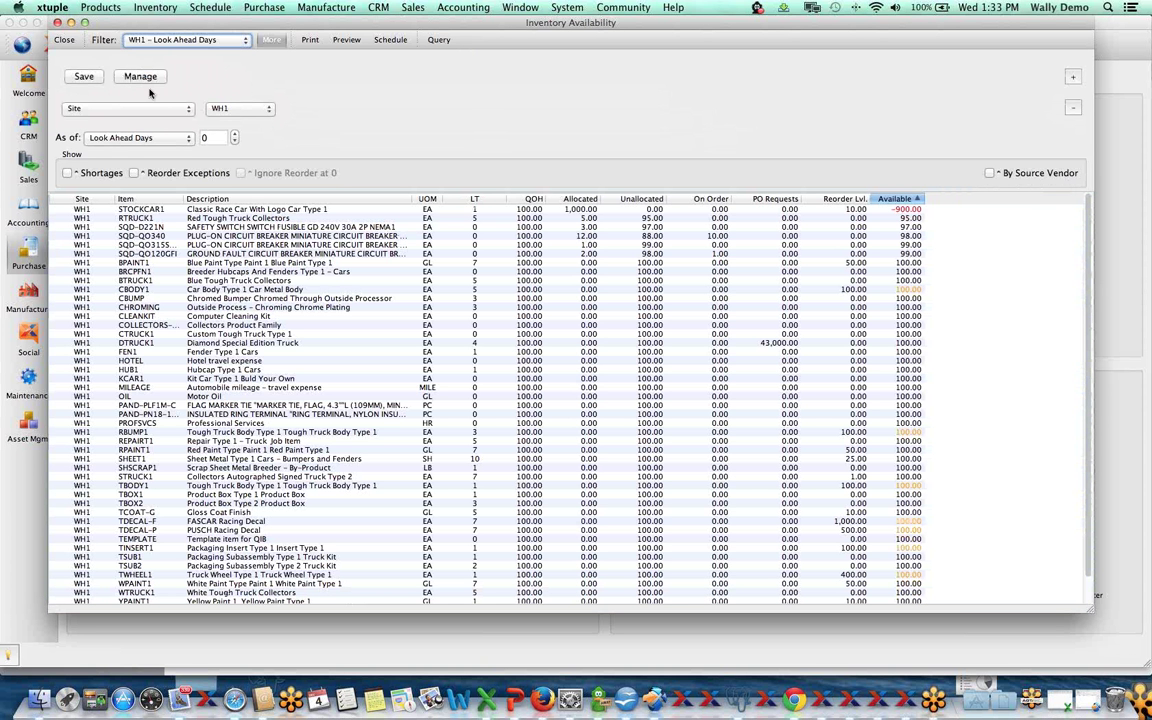
Inspect the actions offered for item SQD-QO120GFI in the availability list without choosing one.
left_click(237, 256)
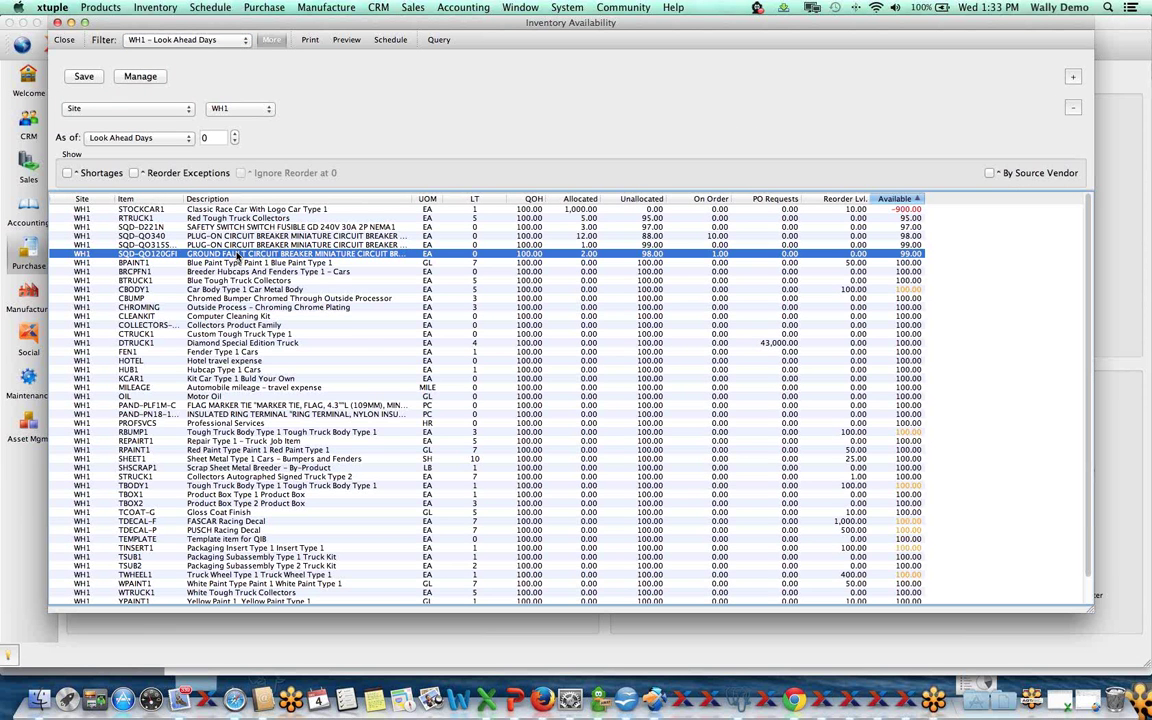
right_click(237, 256)
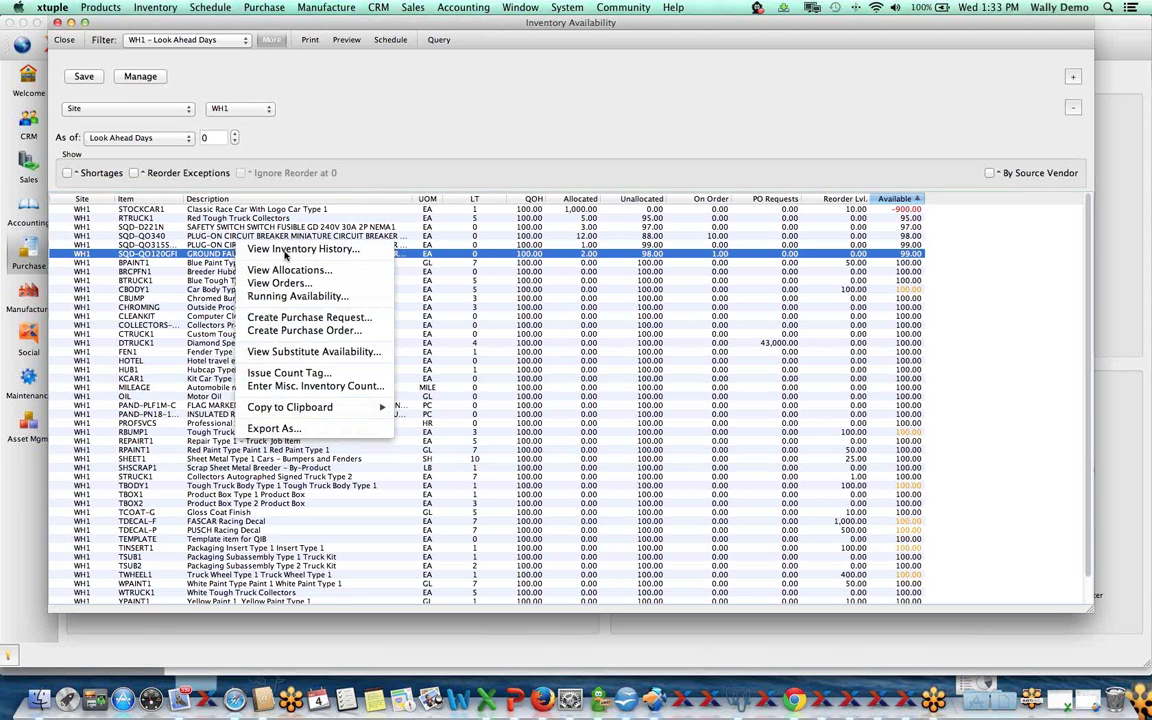
left_click(327, 115)
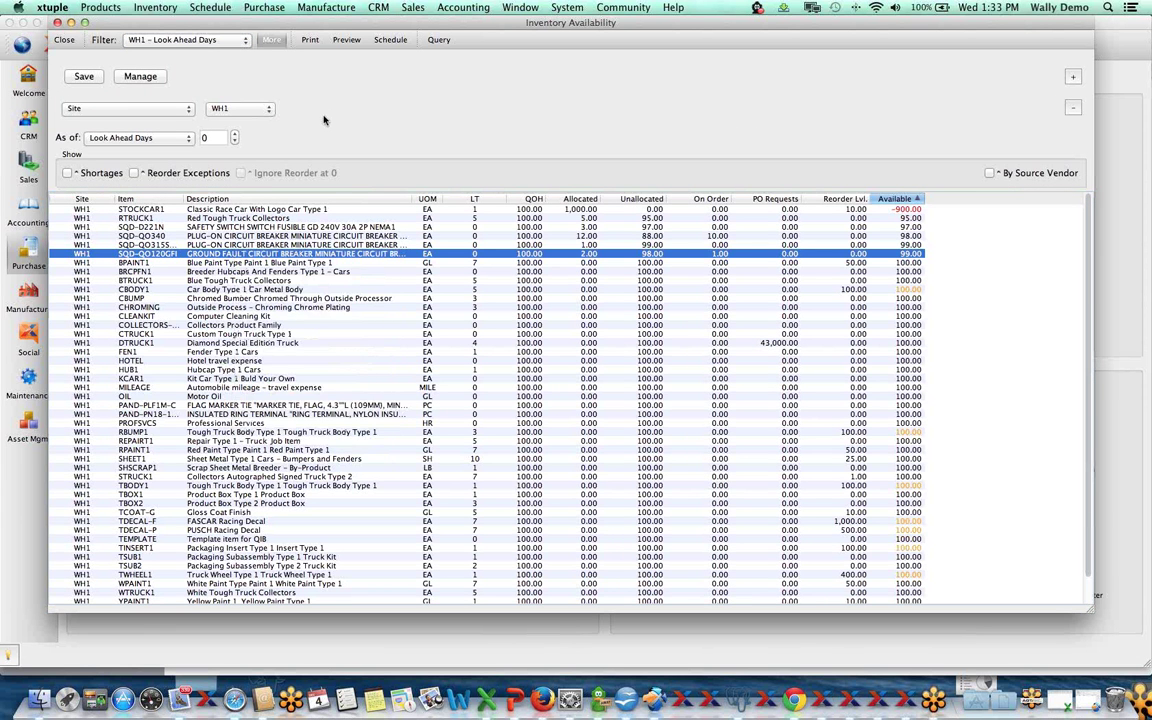
Add a second filter criterion row, review the criteria it offers, and close Inventory Availability.
left_click(1074, 82)
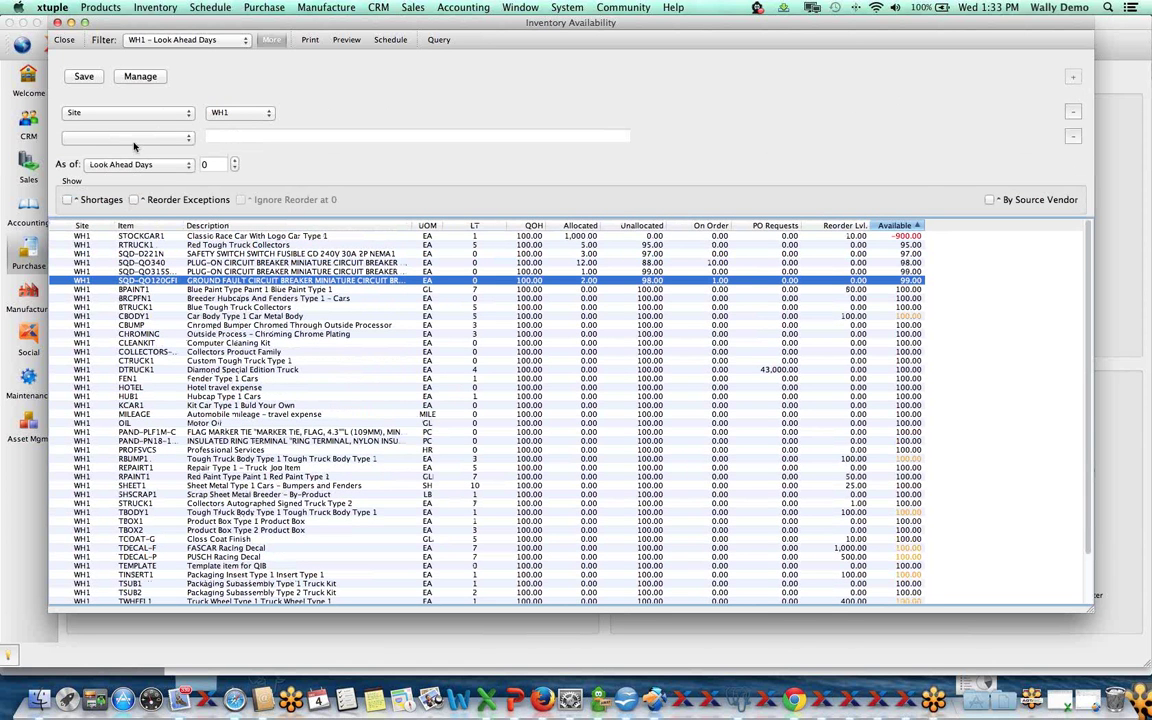
left_click(126, 137)
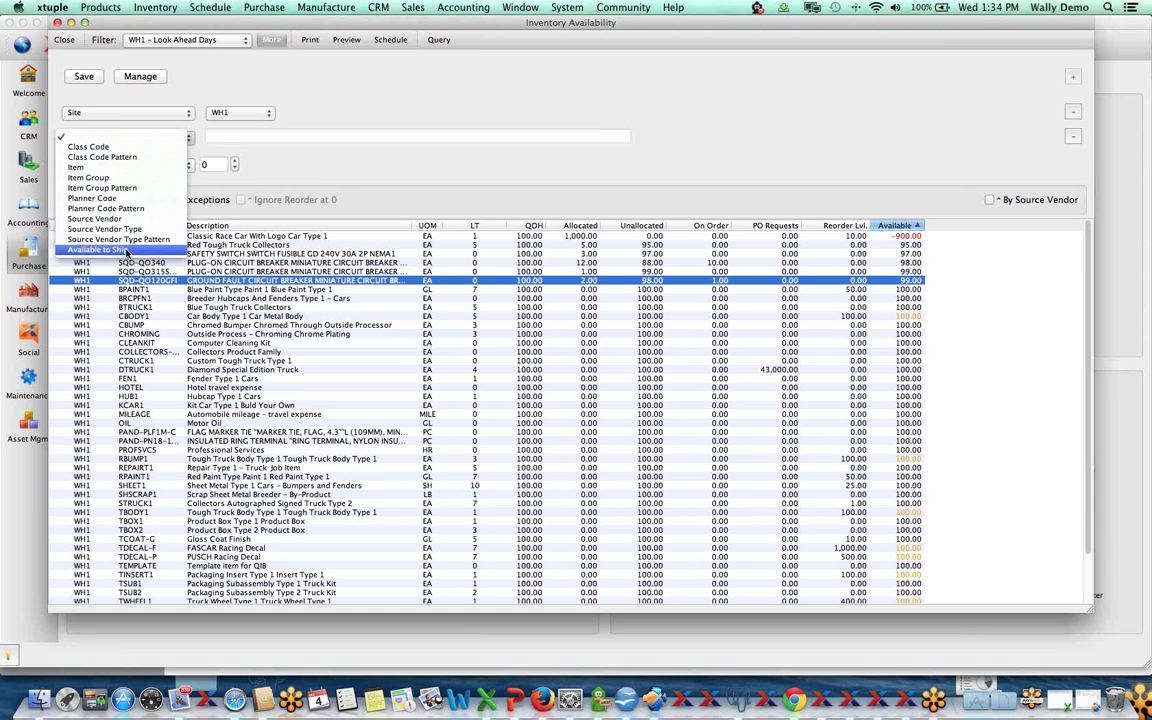
left_click(66, 41)
left_click(66, 41)
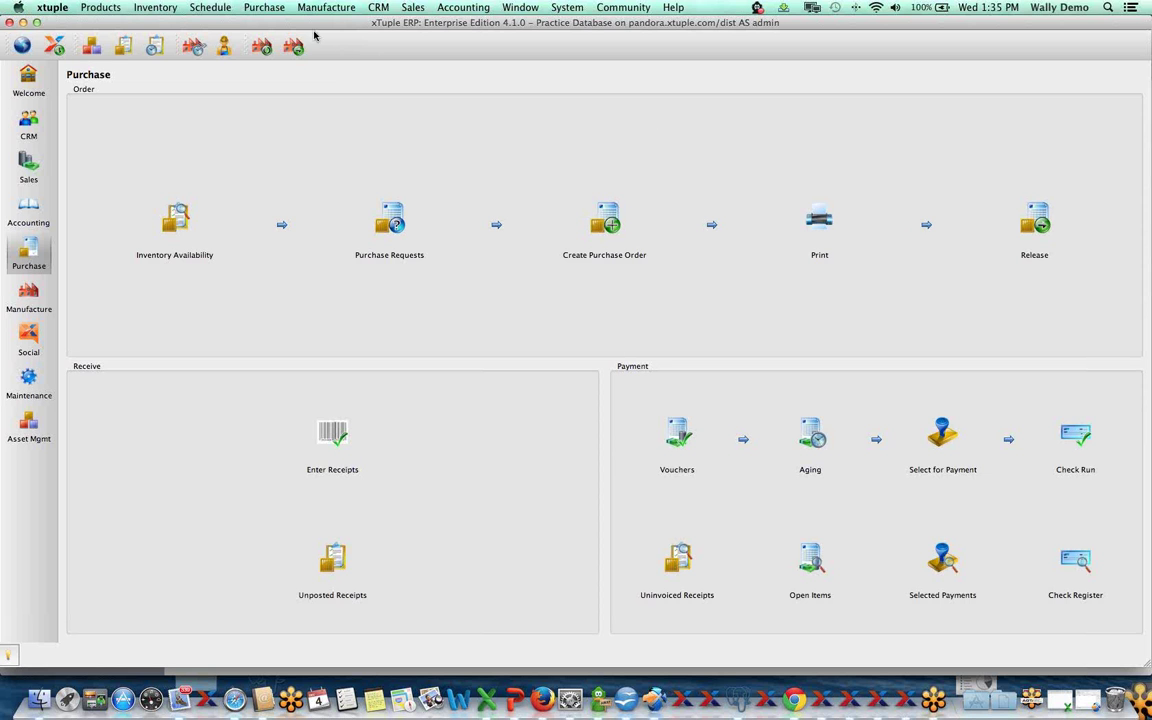
Review the commands offered by the application's modules from Products through Accounting, focusing on the Purchase functions.
left_click(104, 8)
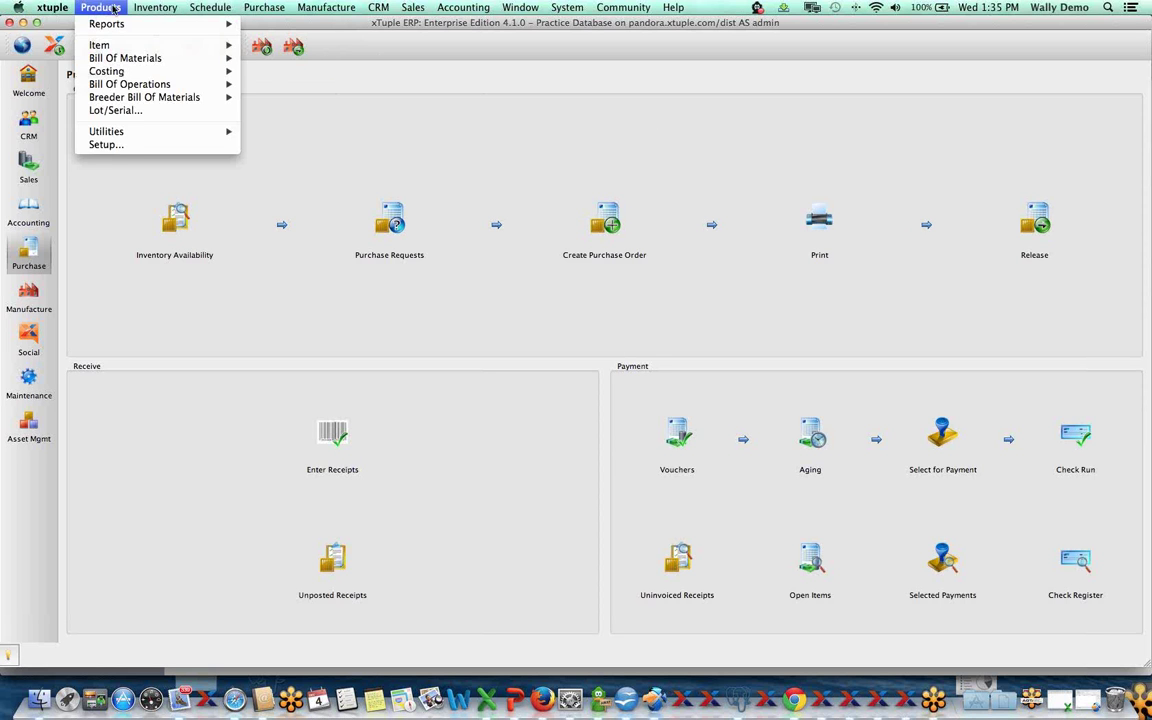
mouse_move(150, 8)
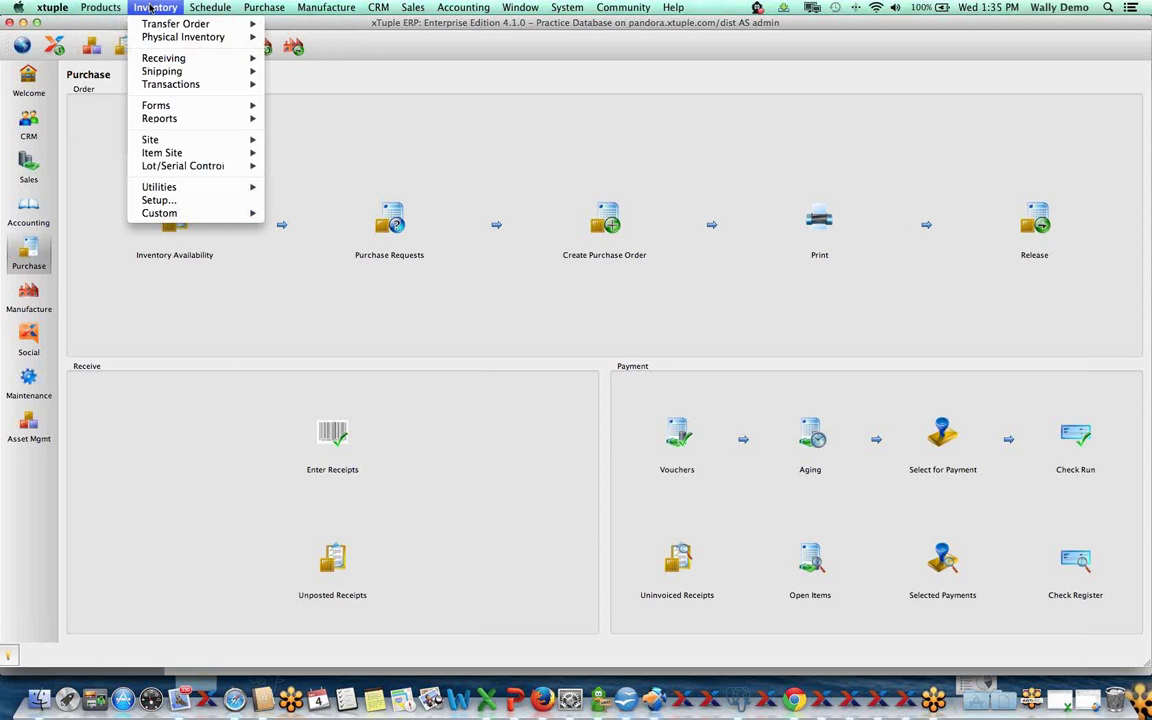
mouse_move(193, 8)
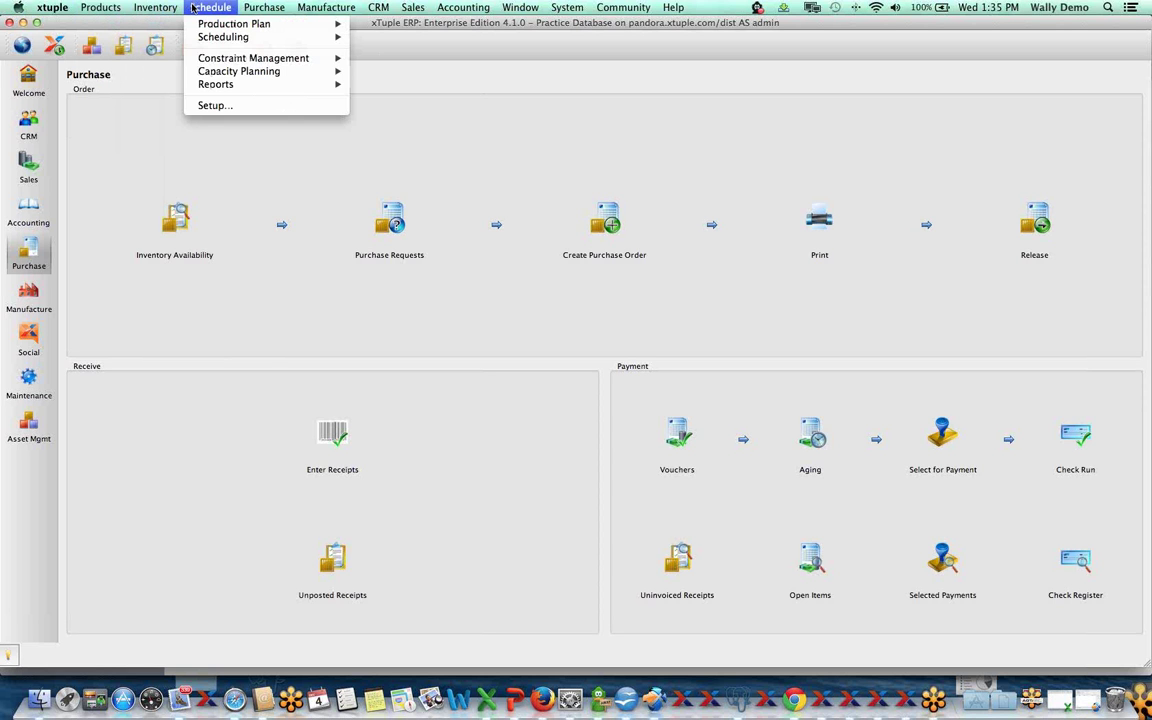
mouse_move(278, 8)
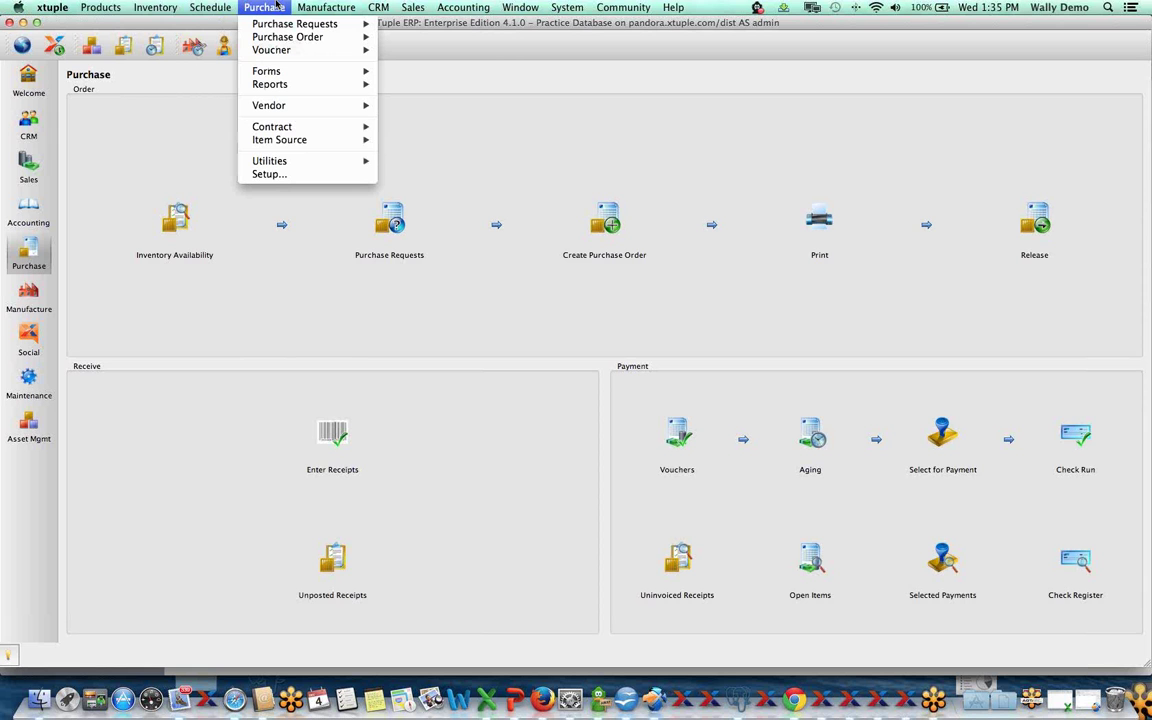
mouse_move(279, 30)
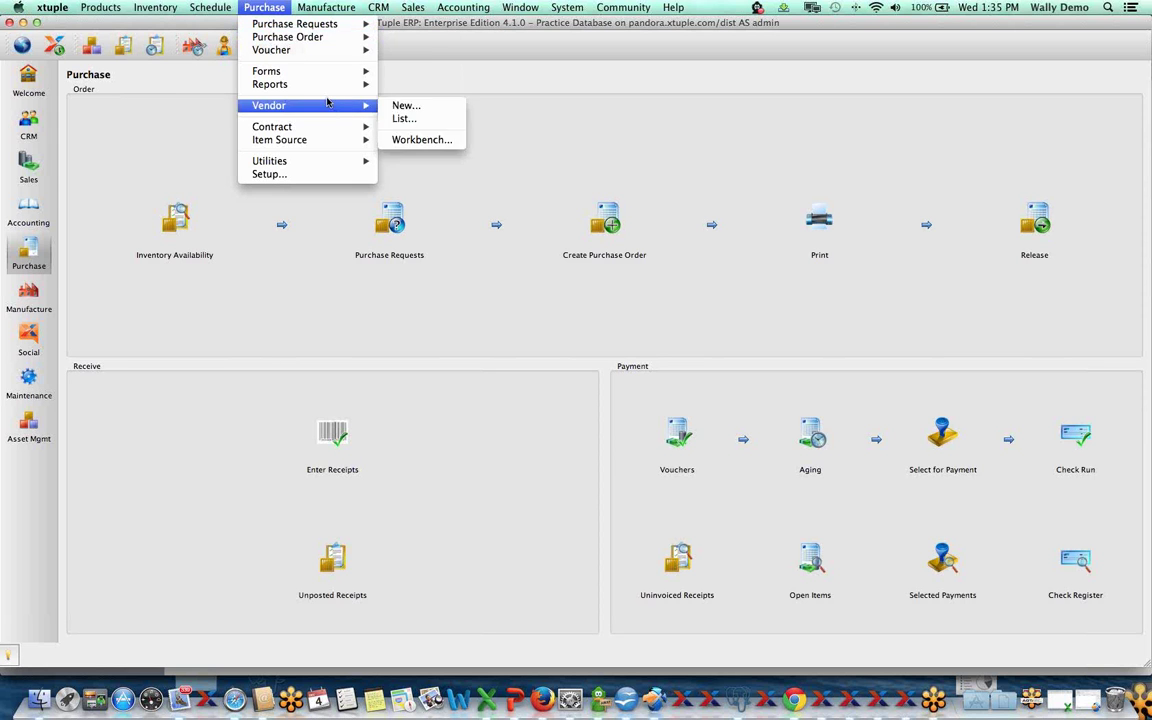
mouse_move(324, 55)
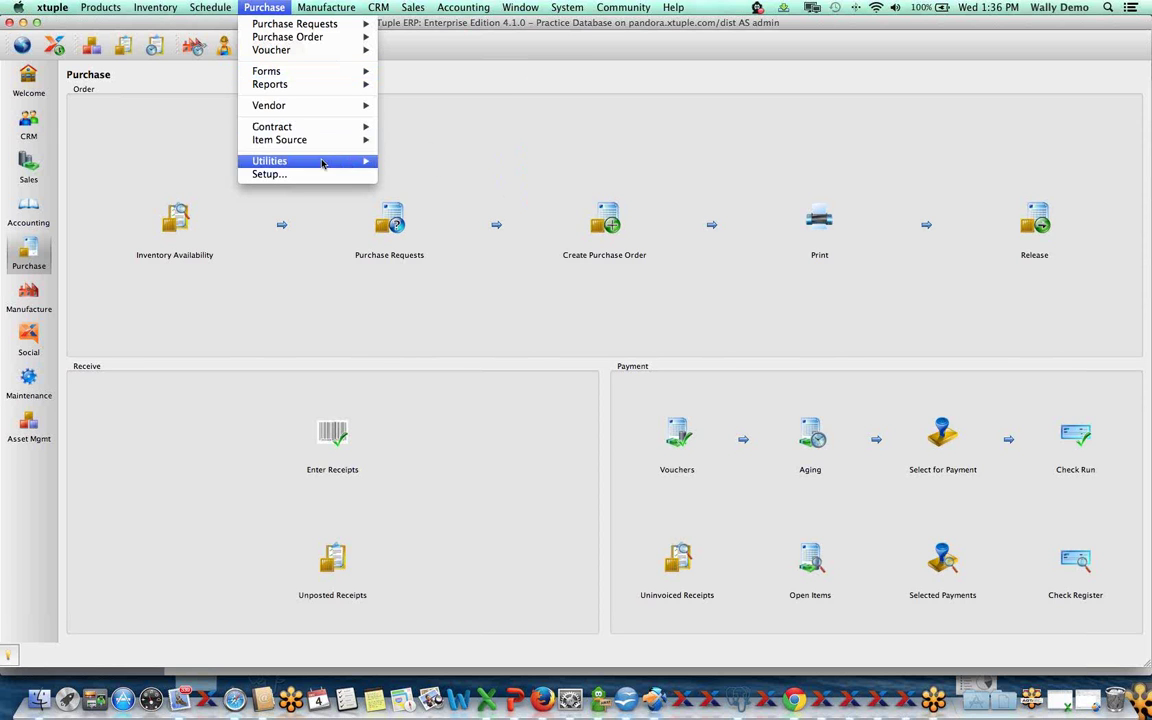
mouse_move(324, 129)
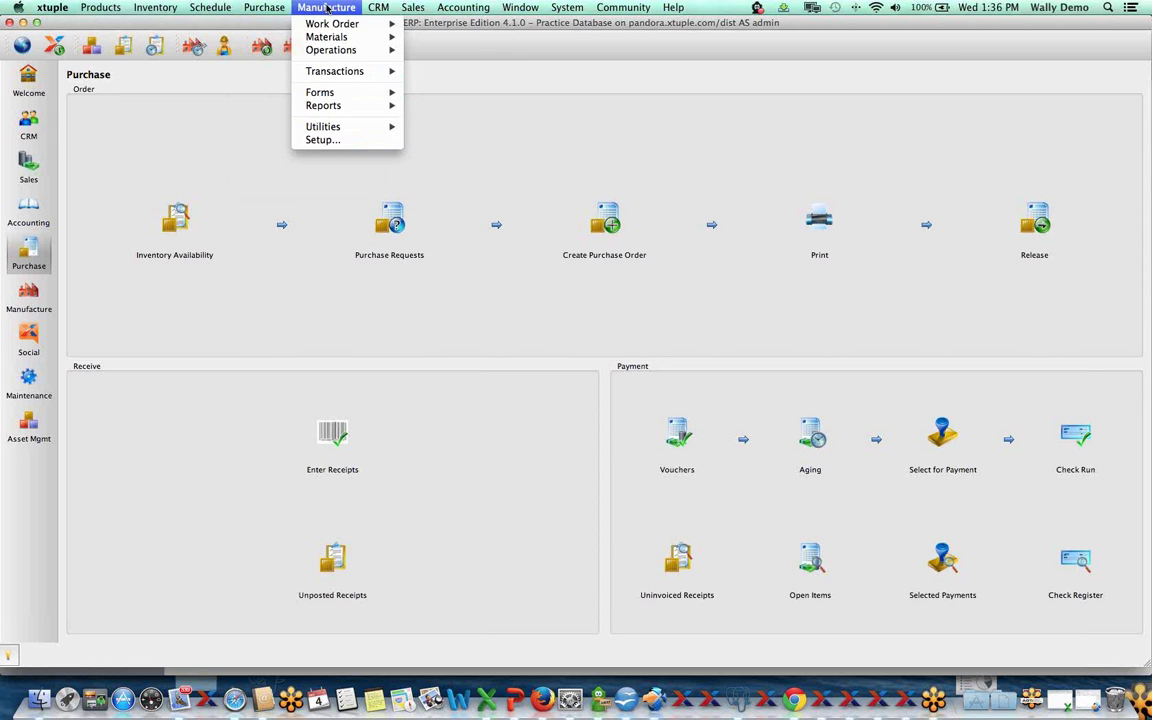
mouse_move(437, 9)
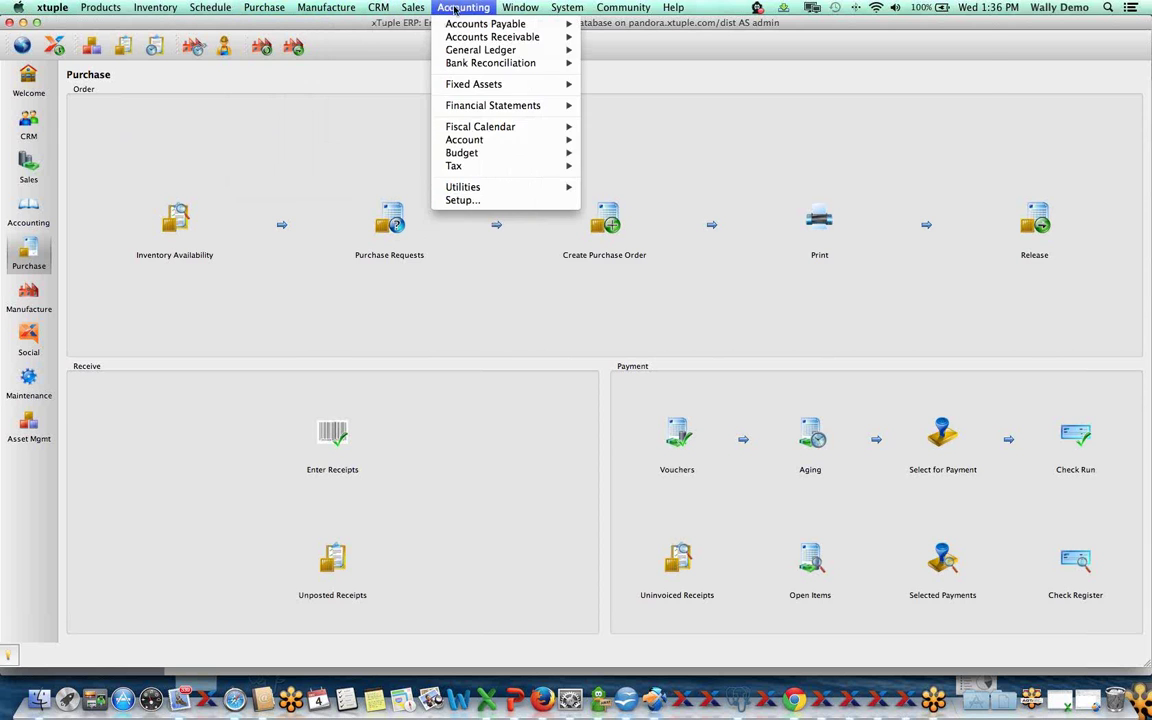
mouse_move(610, 12)
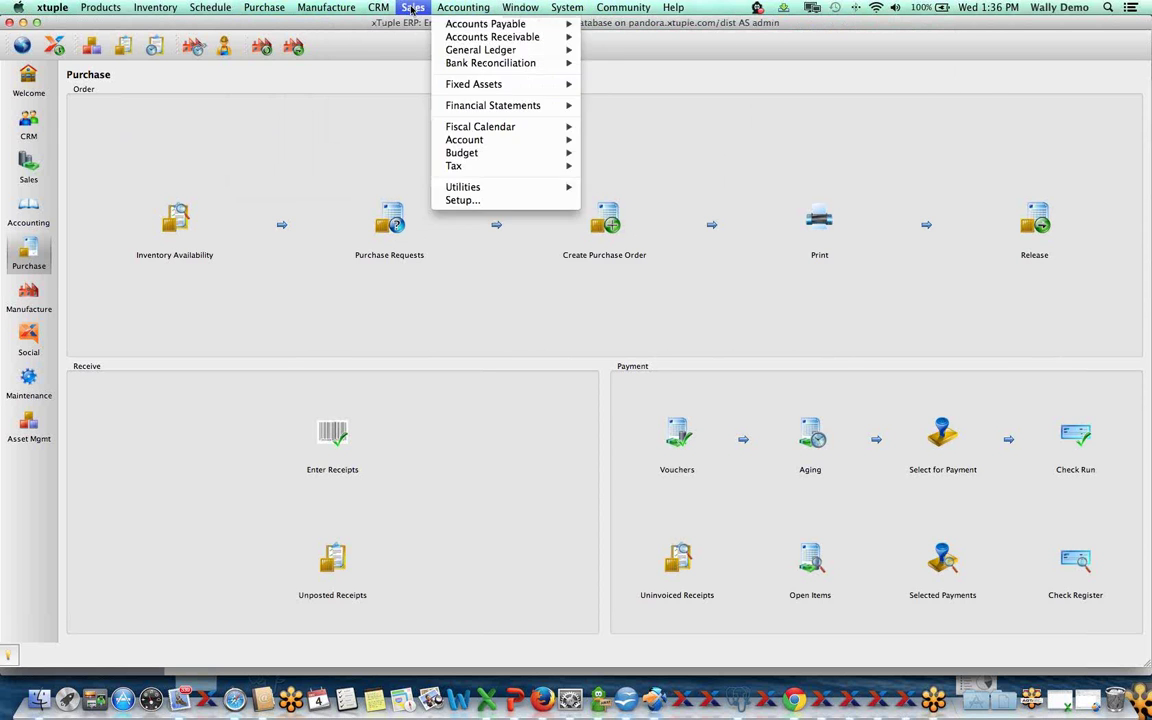
left_click(235, 153)
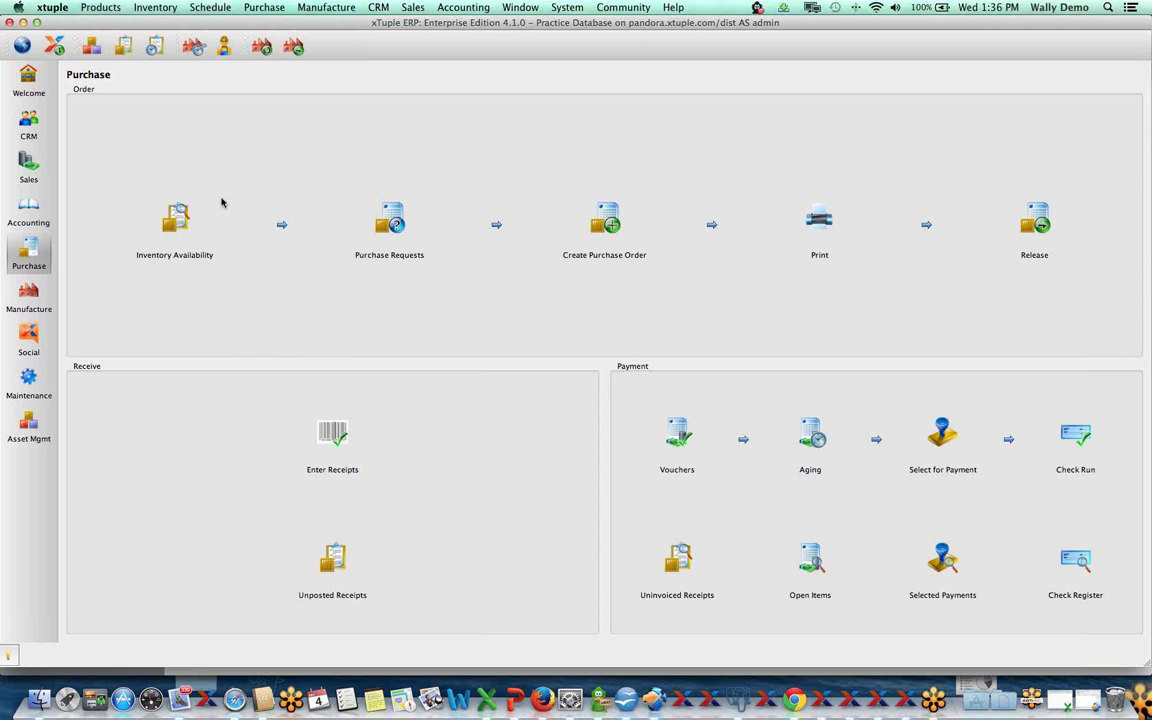
Reopen Inventory Availability, set the look ahead days to 15 and run the query for all sites.
left_click(165, 205)
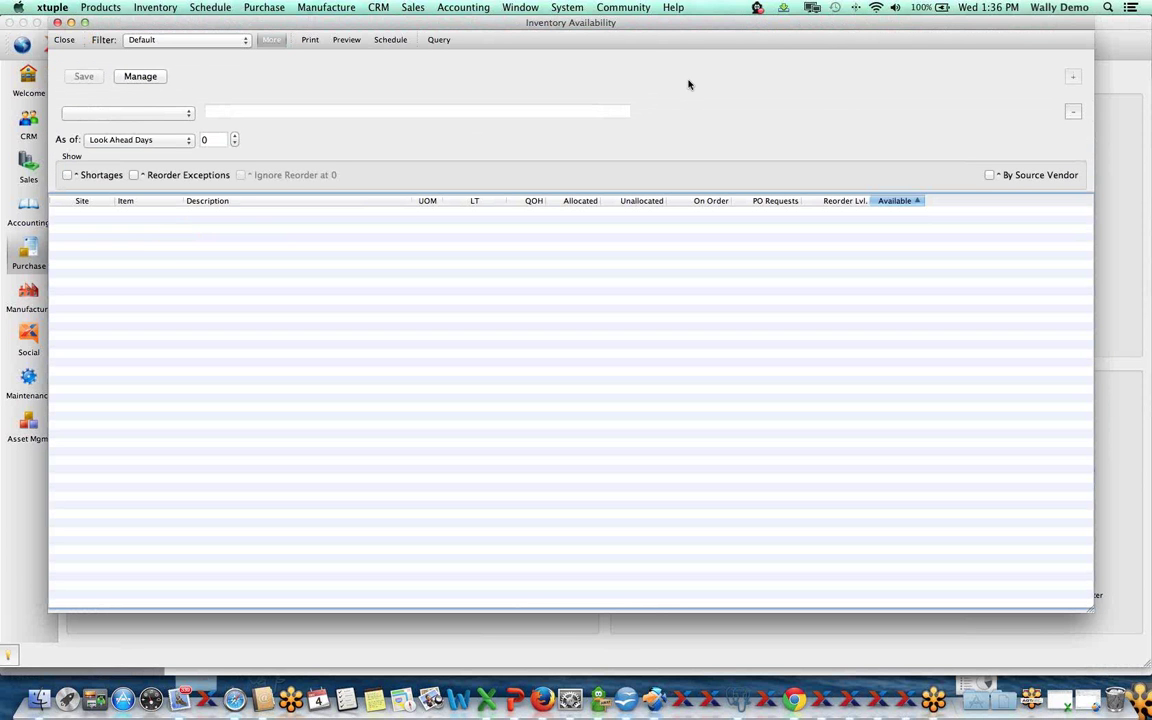
mouse_move(611, 27)
left_mouse_down()
mouse_move(633, 28)
mouse_move(622, 28)
left_mouse_up()
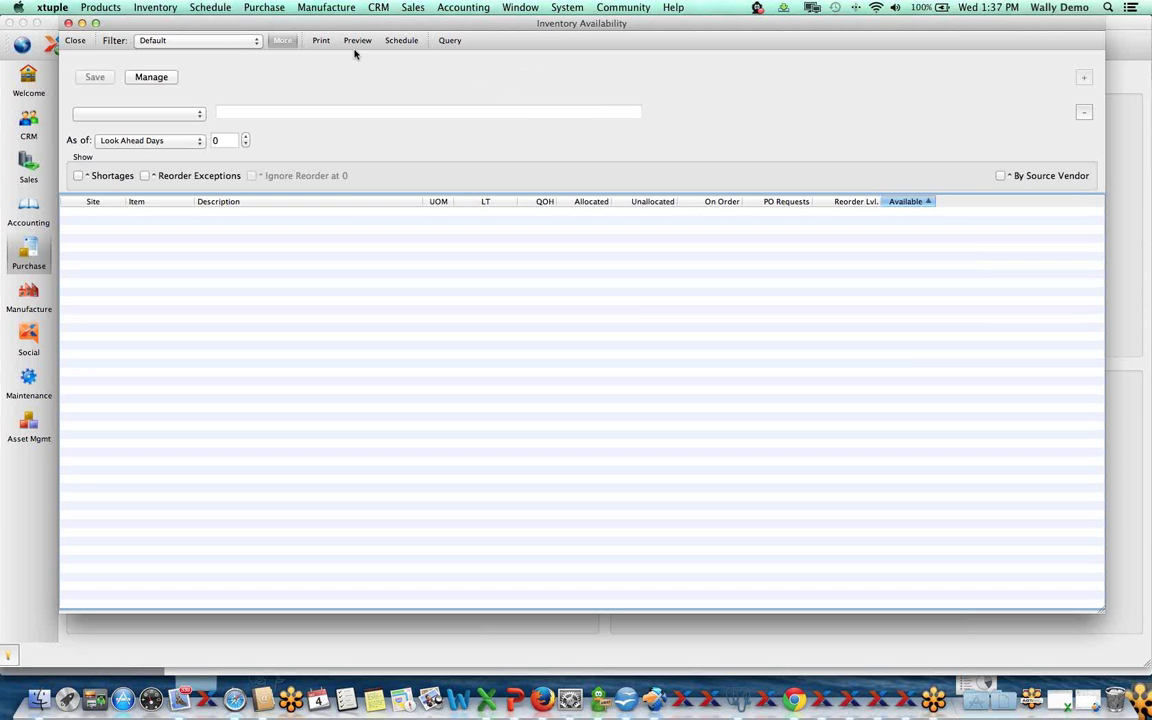
left_click(236, 144)
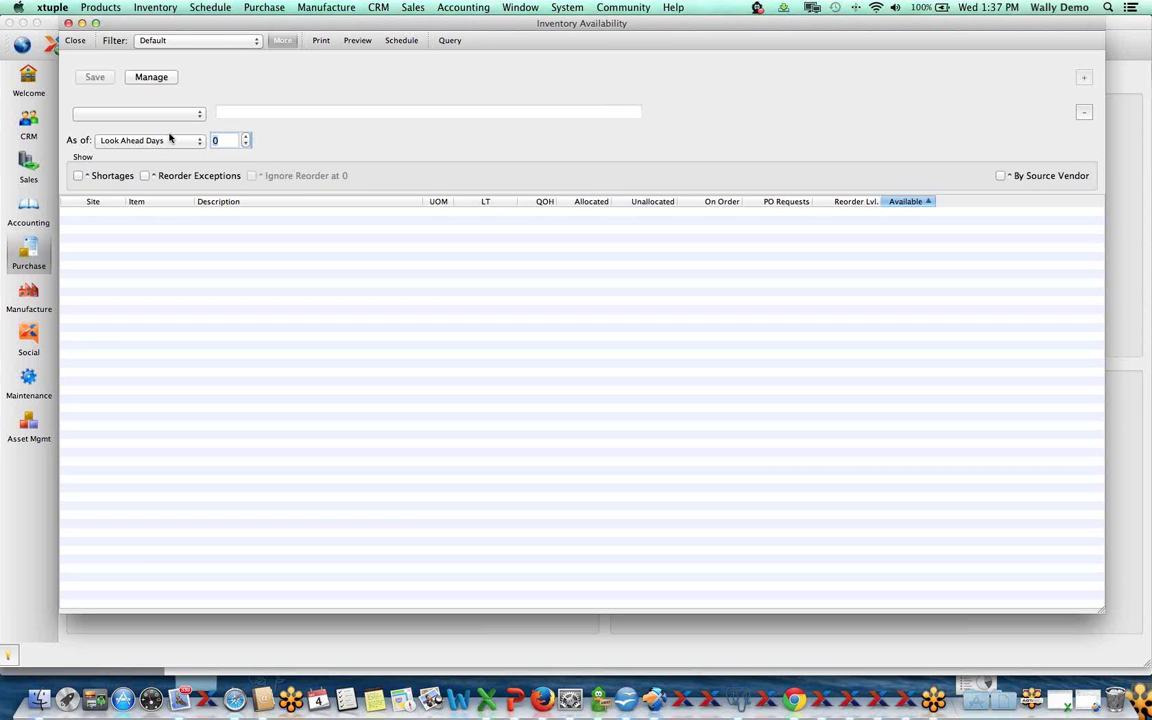
type("15")
key("Tab")
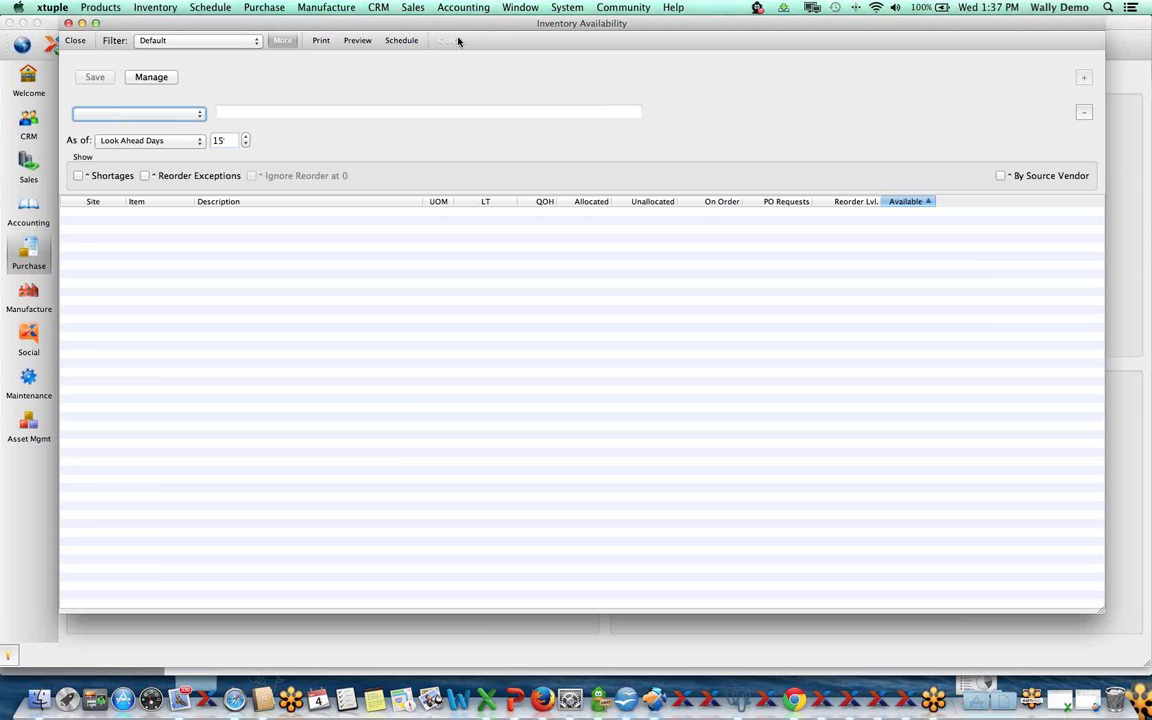
left_click(449, 40)
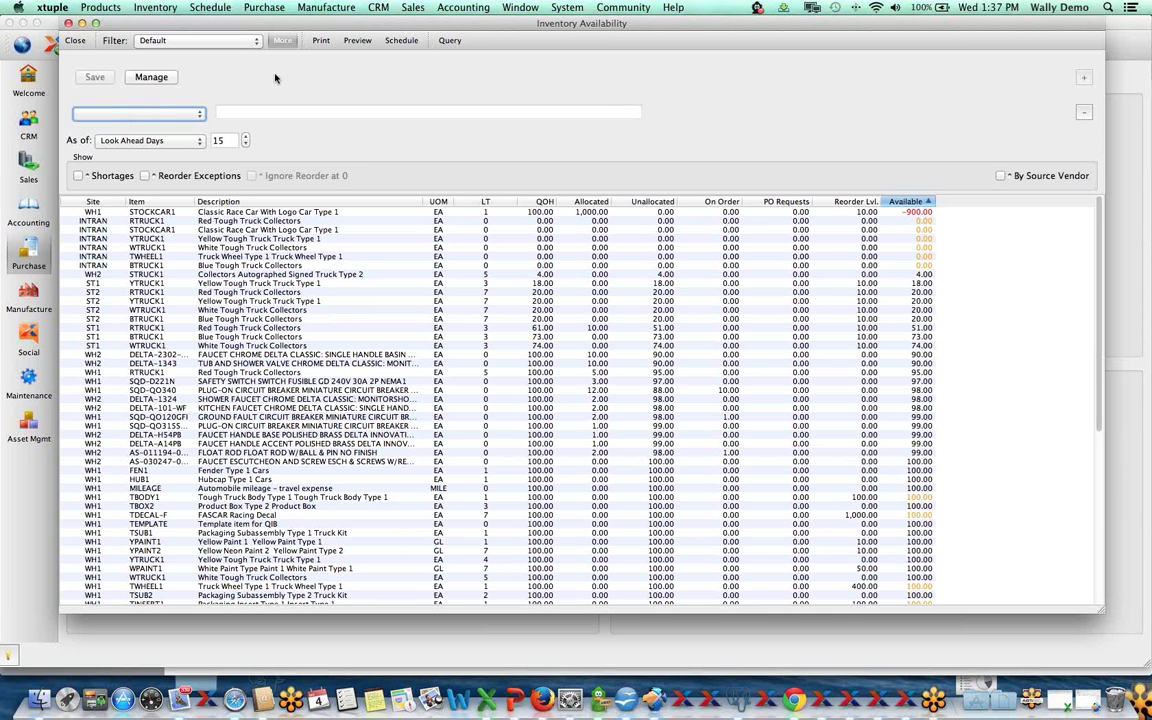
Examine the available filter criteria and the site of the first availability rows, from WH1 through the INTRAN items.
left_click(150, 115)
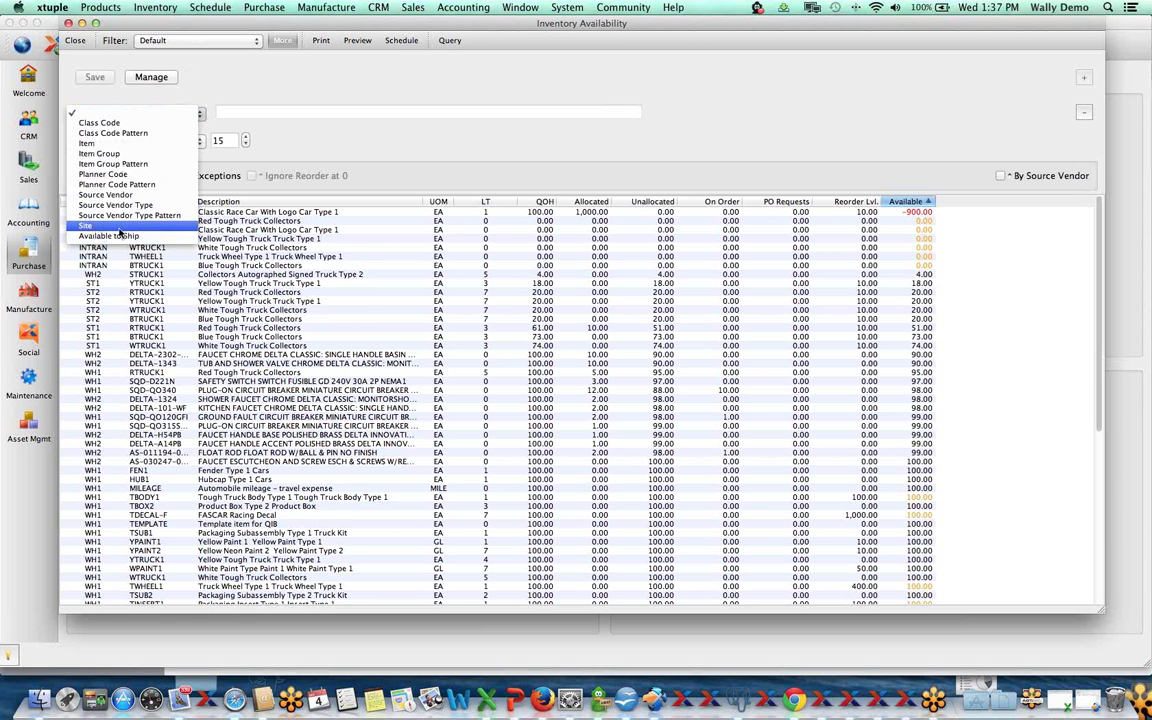
key("Escape")
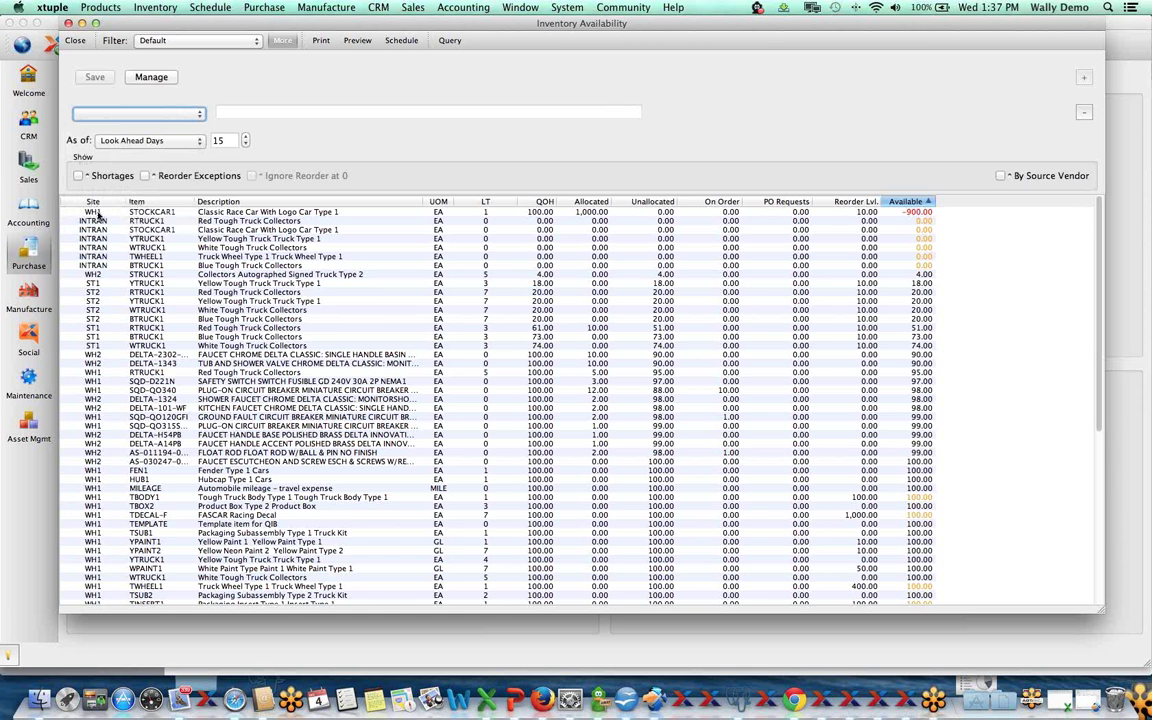
left_click(98, 213)
left_click(97, 222)
left_click(96, 231)
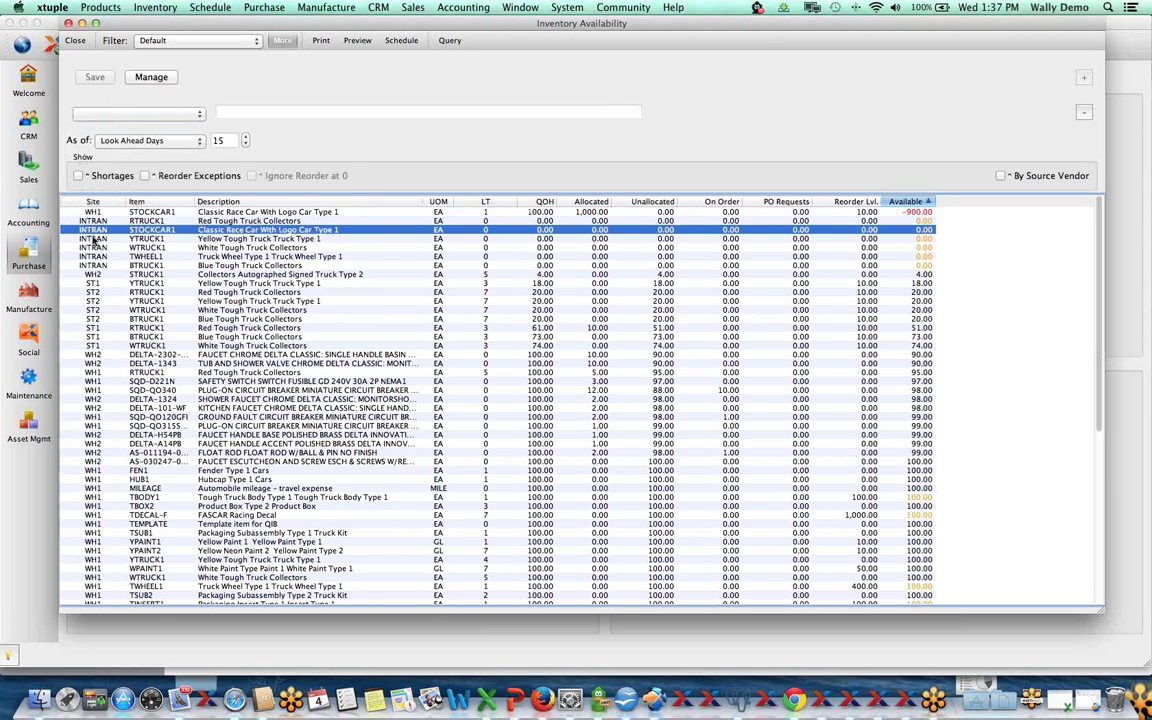
left_click(90, 239)
left_click(88, 248)
left_click(90, 257)
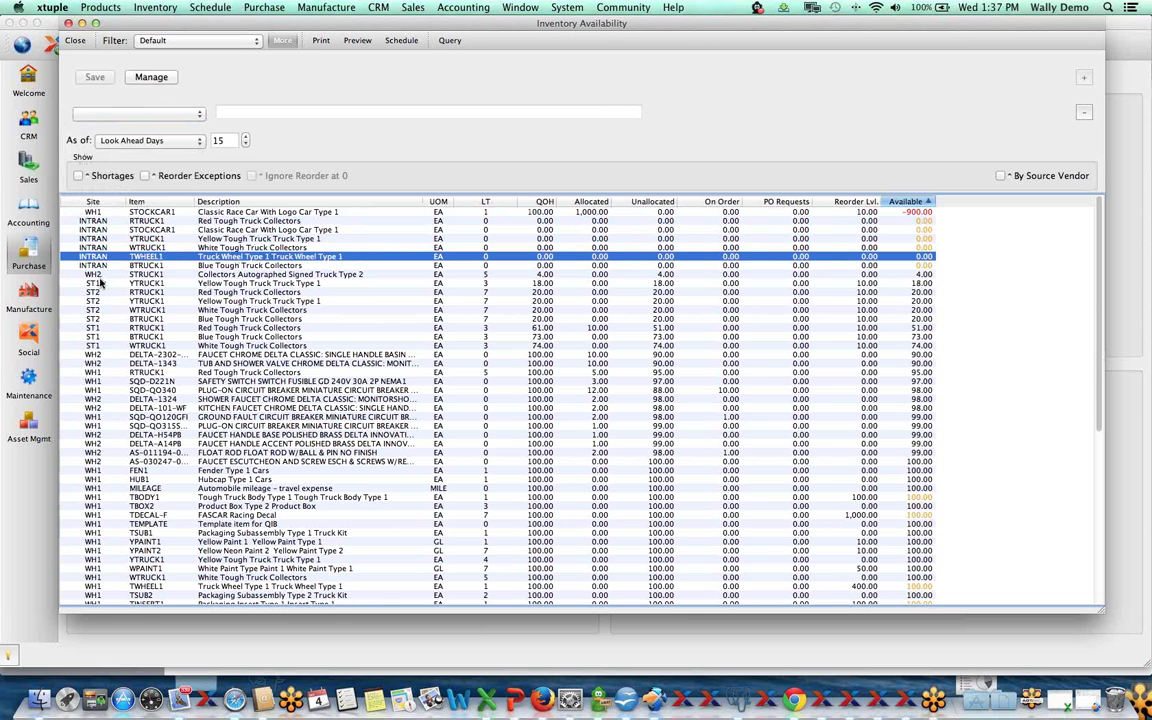
Examine the site shown for the ST2 and WH2 items further down the availability list.
left_click(97, 301)
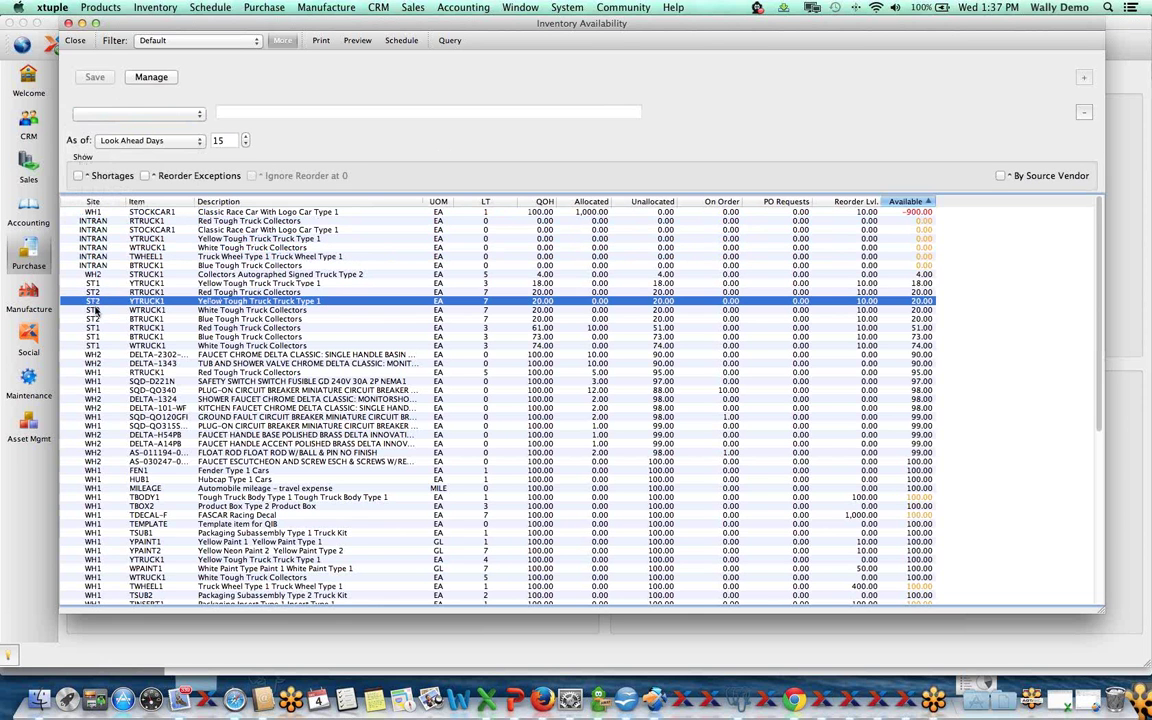
left_click(93, 354)
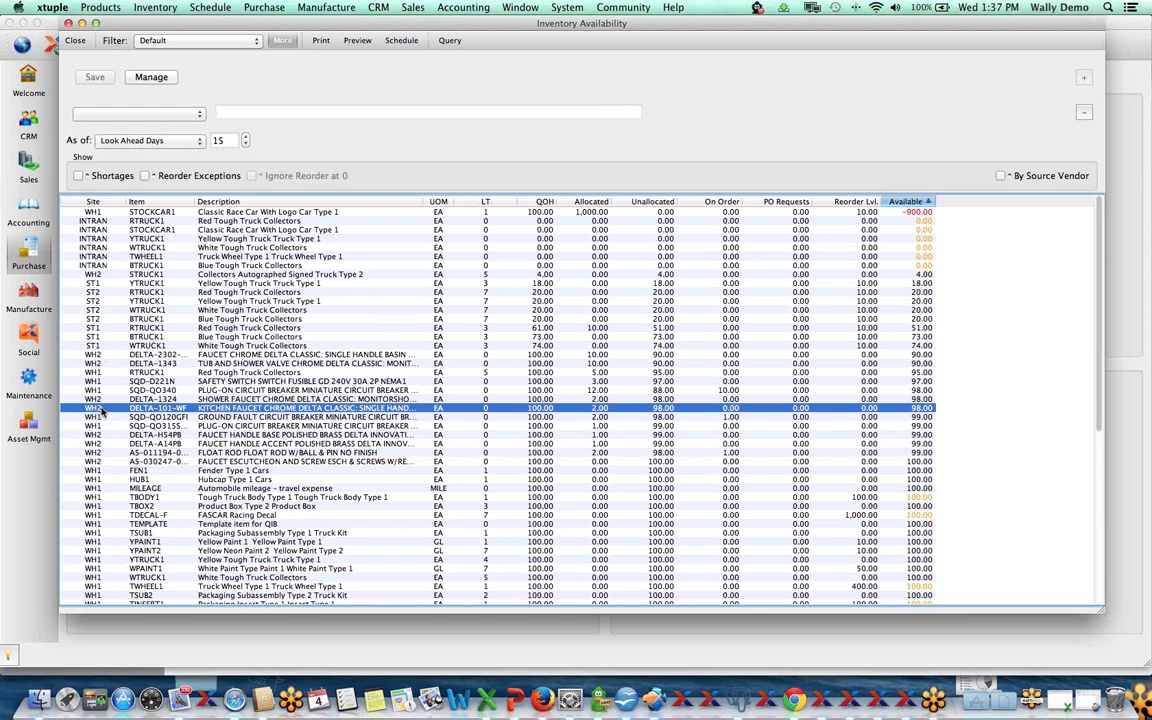
left_click(100, 400)
Filter the availability list by site WH1 and run the query.
left_click(140, 113)
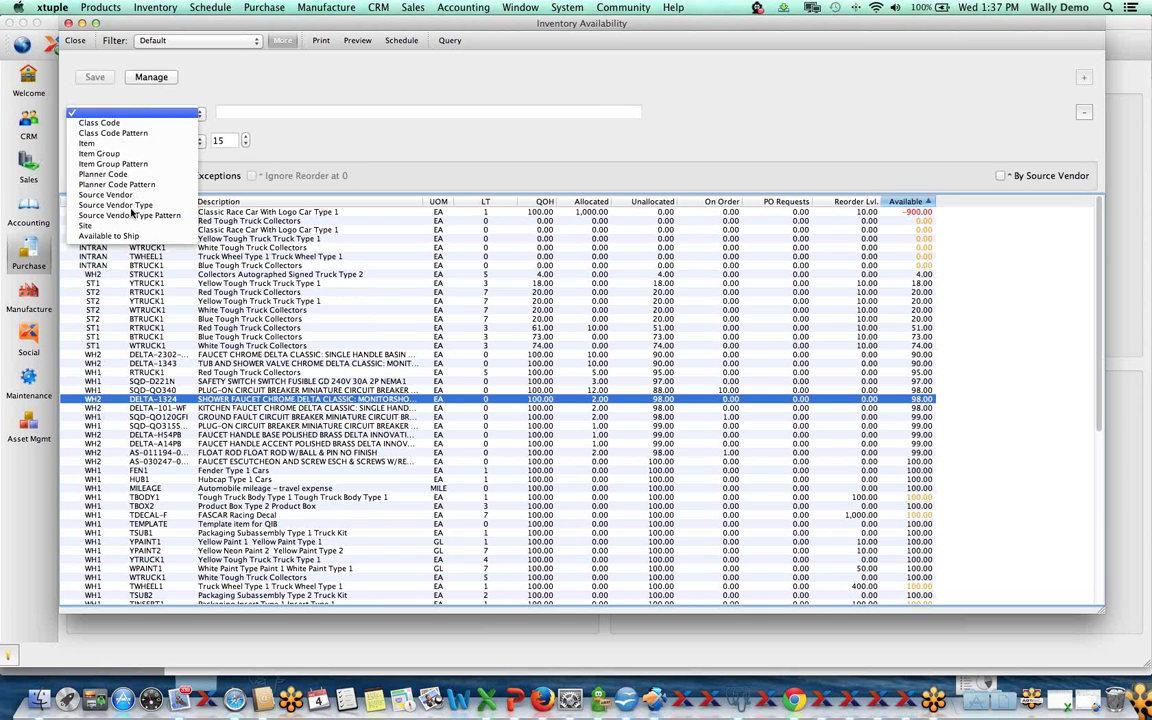
left_click(106, 229)
left_click(140, 113)
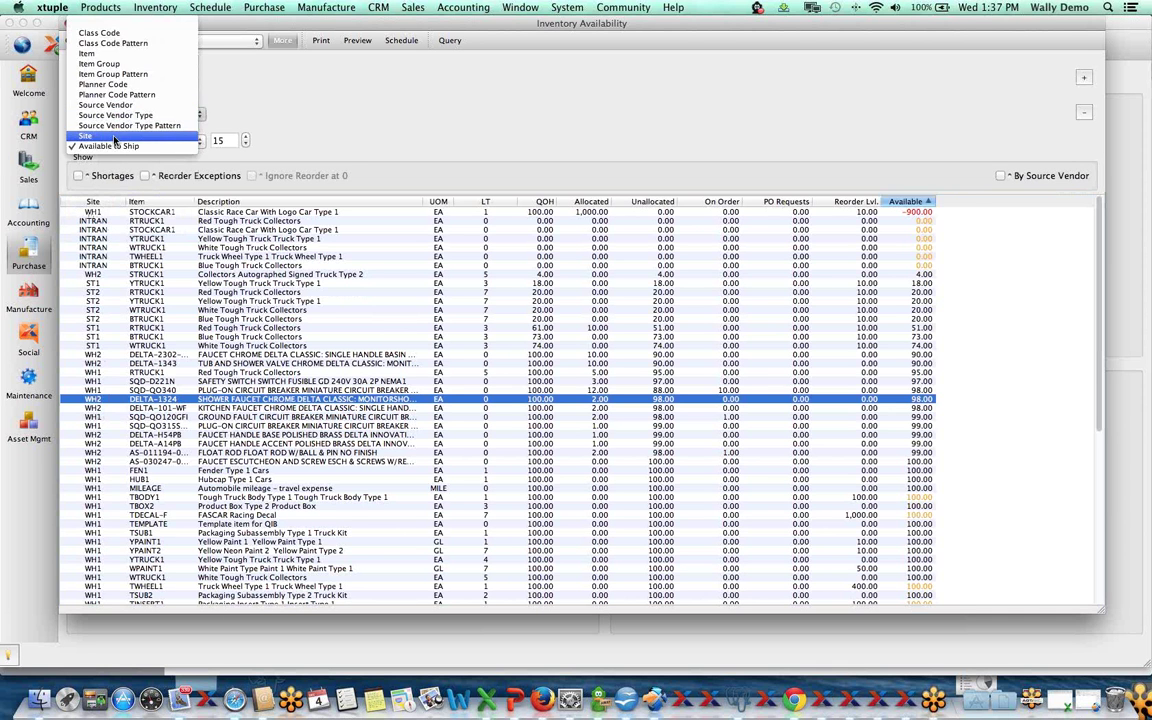
left_click(180, 117)
left_click(250, 109)
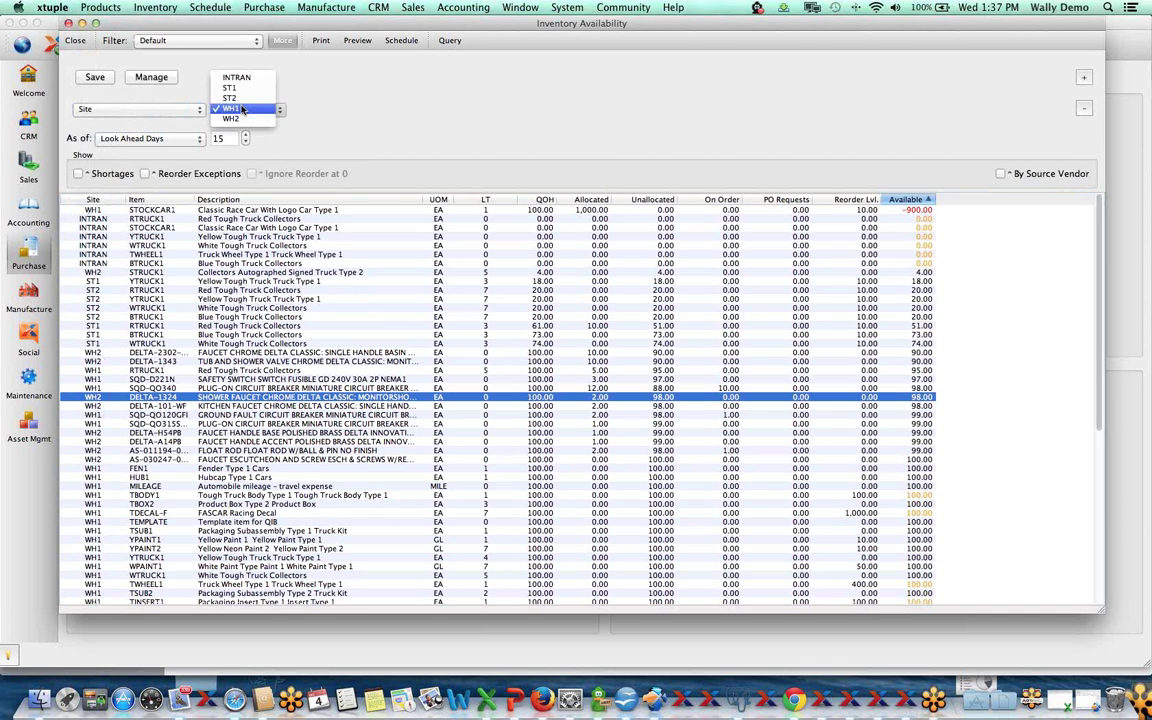
left_click(245, 103)
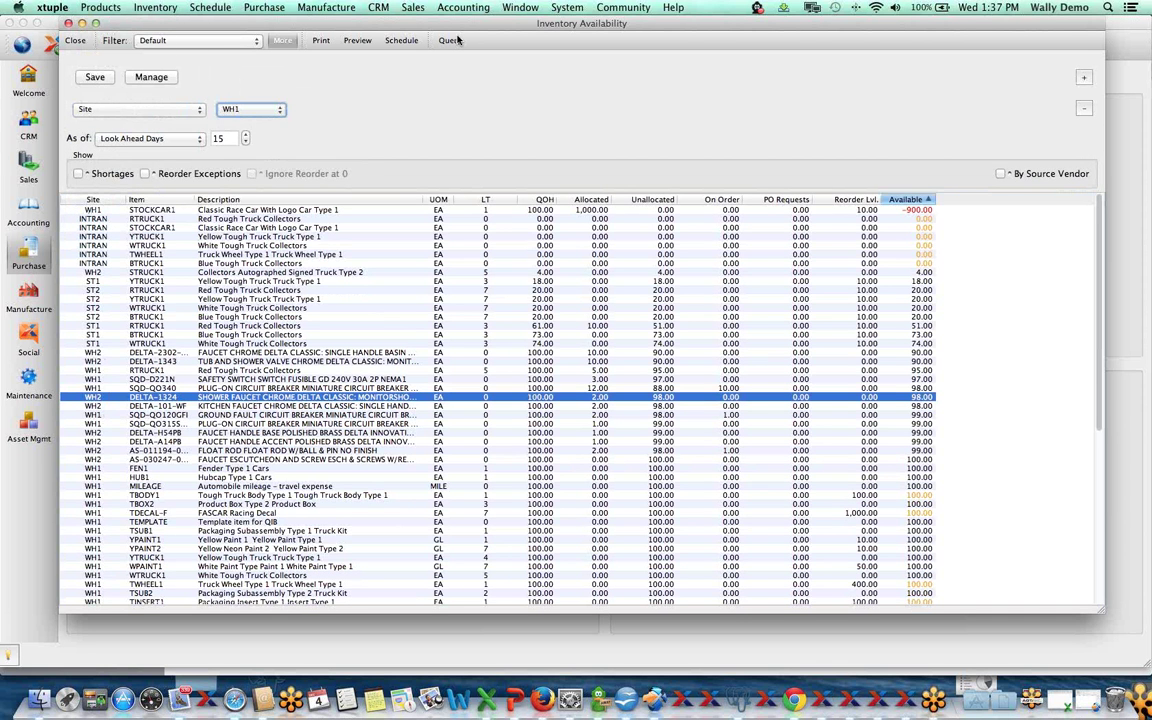
left_click(452, 41)
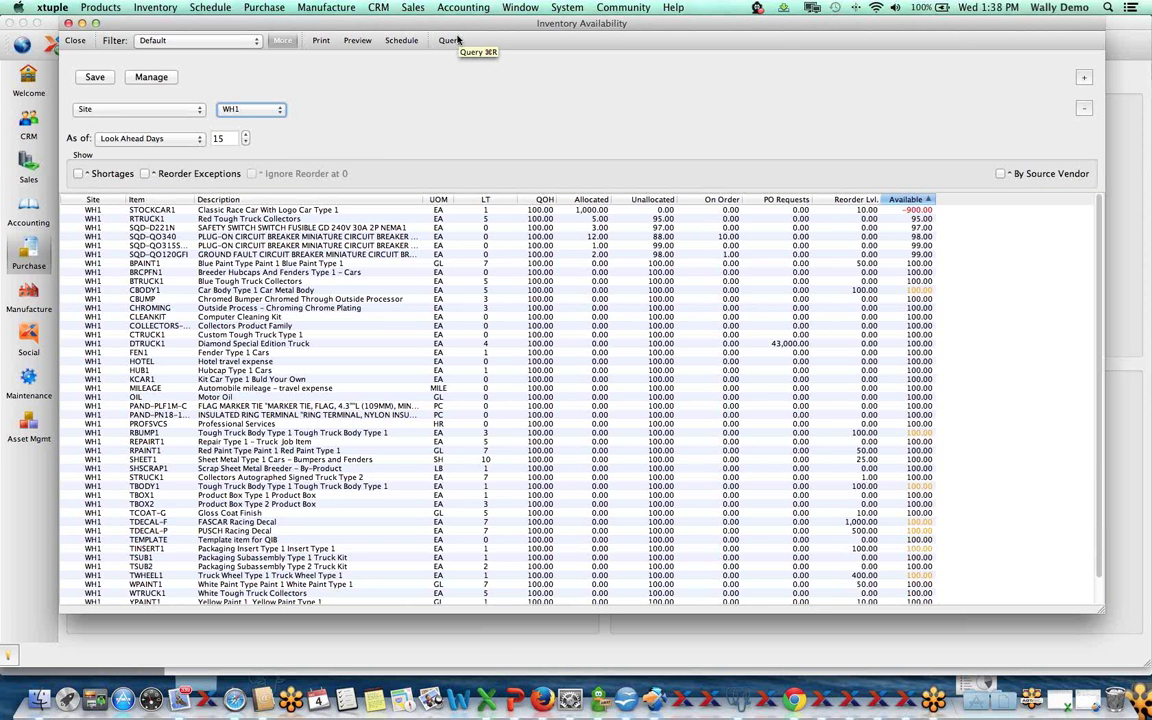
Add a second criterion for source vendor TPARTS and rerun the availability query.
left_click(1086, 80)
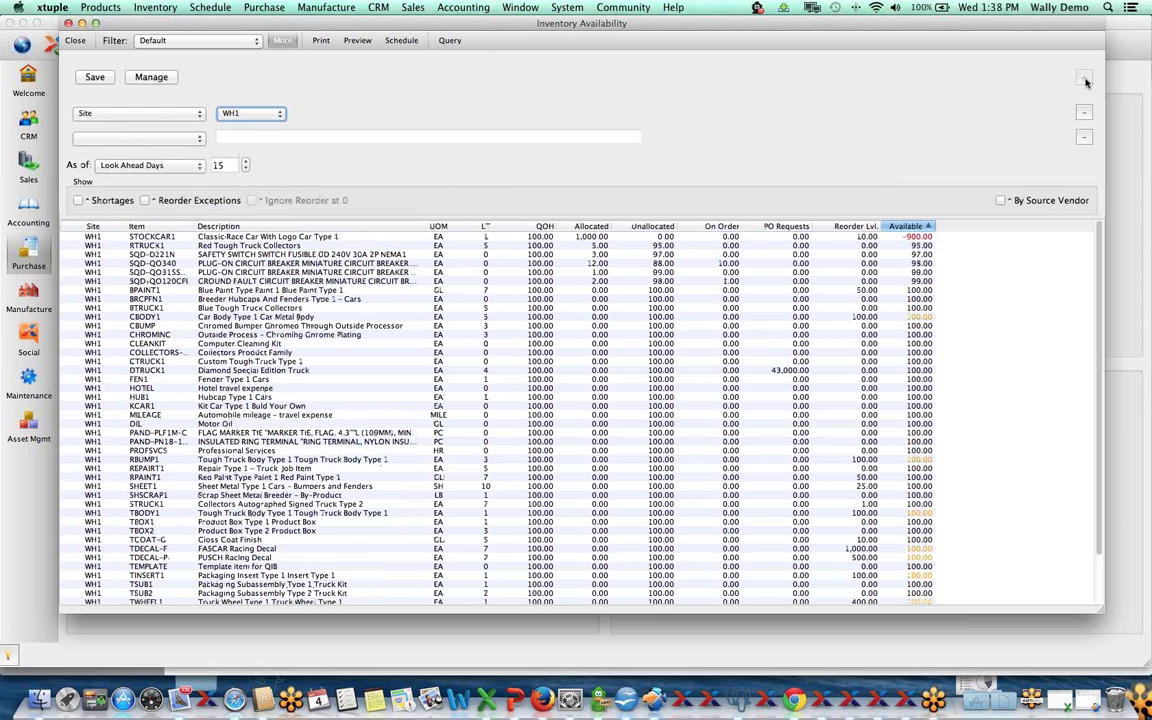
left_click(127, 136)
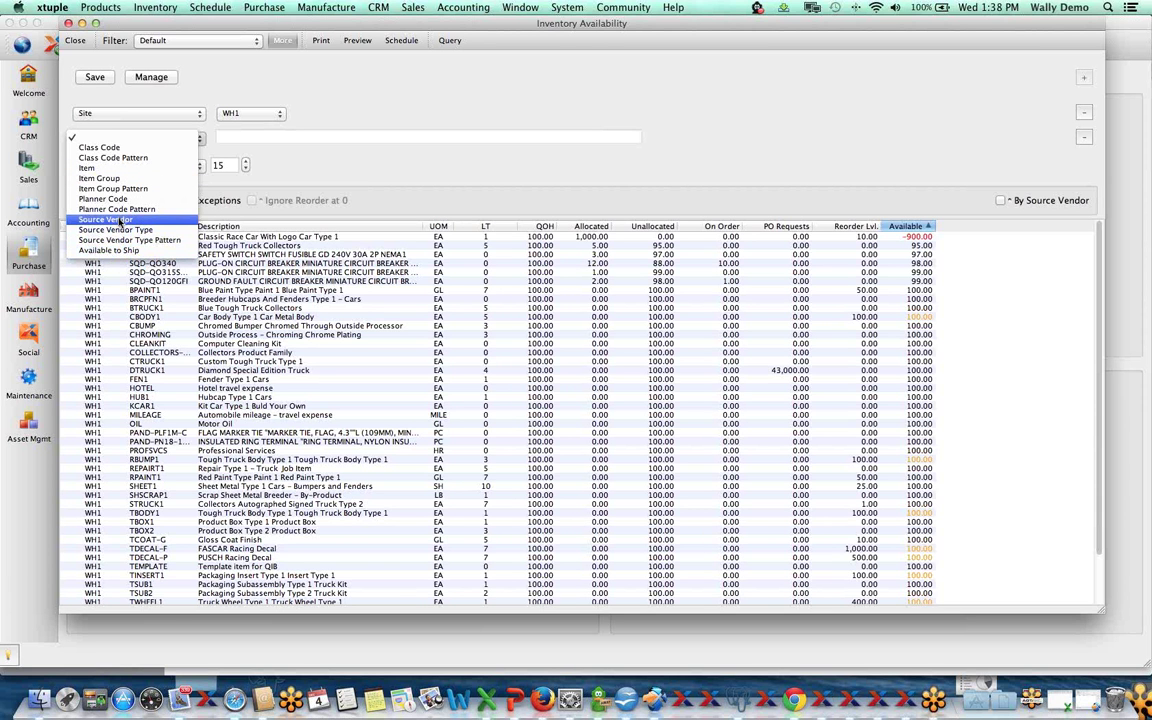
left_click(121, 220)
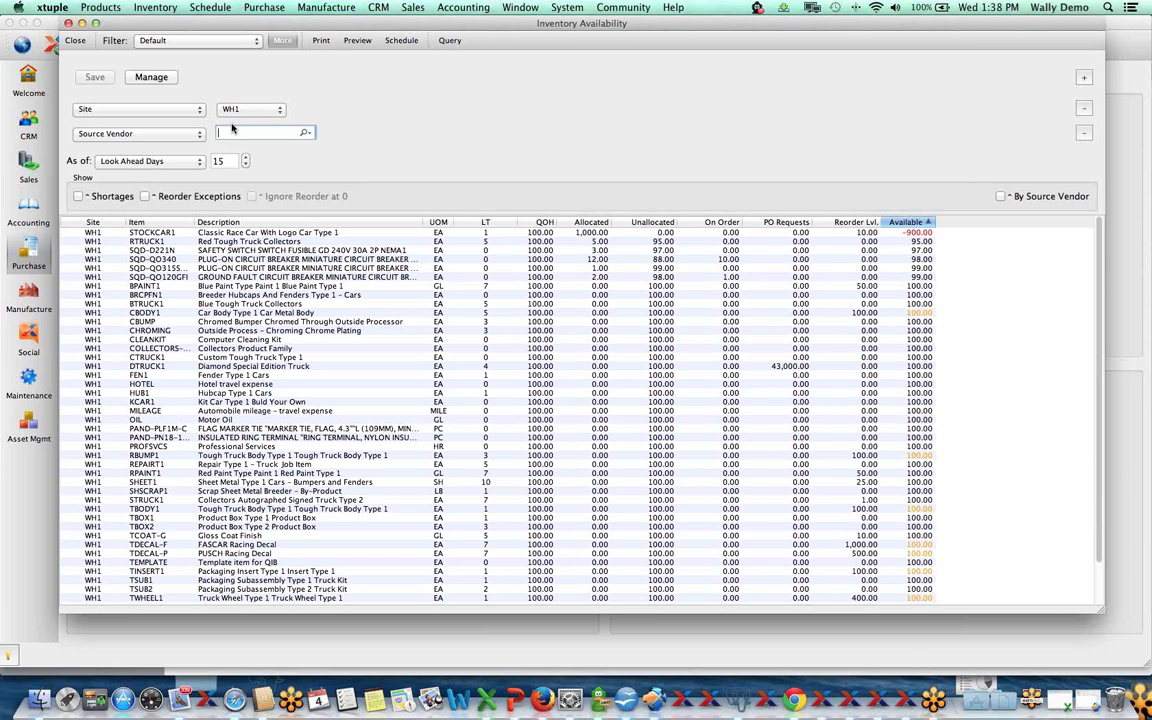
type("t")
left_click(293, 144)
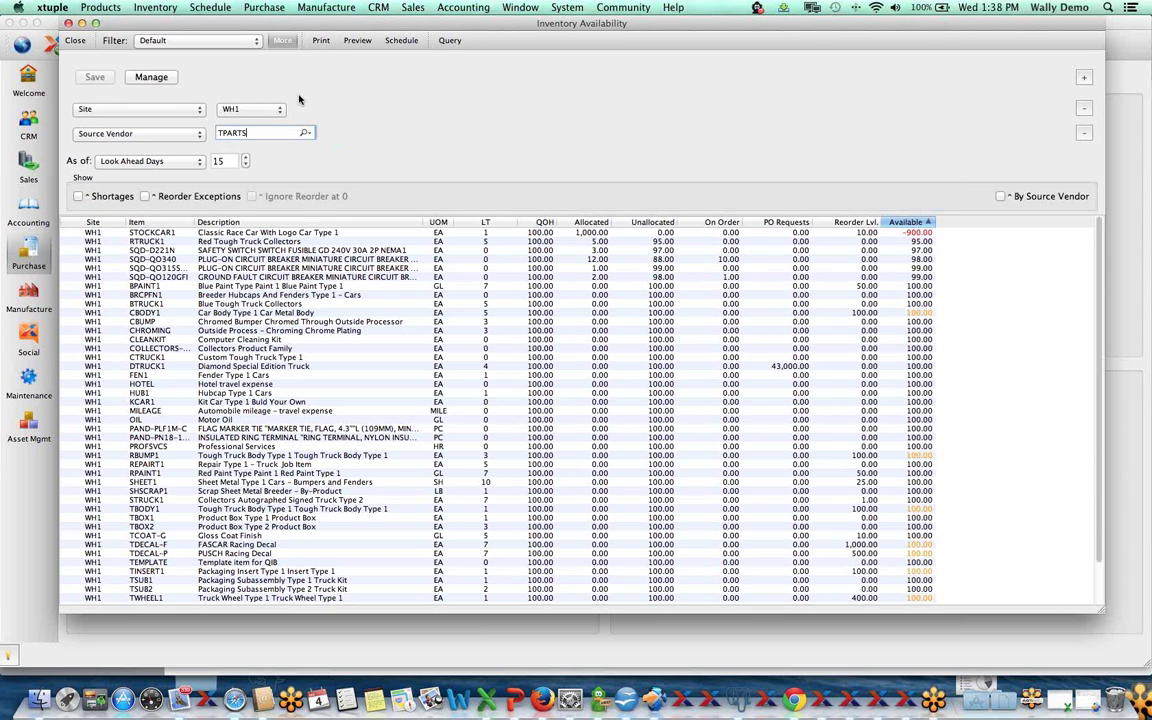
left_click(446, 41)
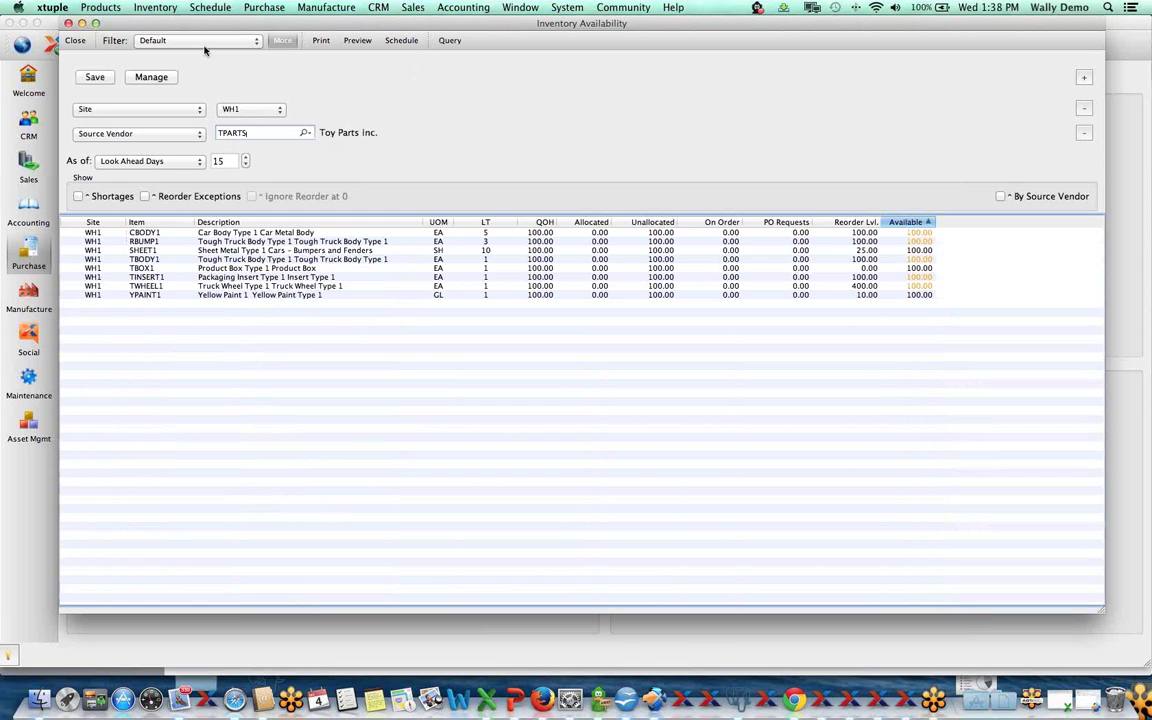
Save the current site and source vendor criteria as a filter named TPARTS.
left_click(95, 77)
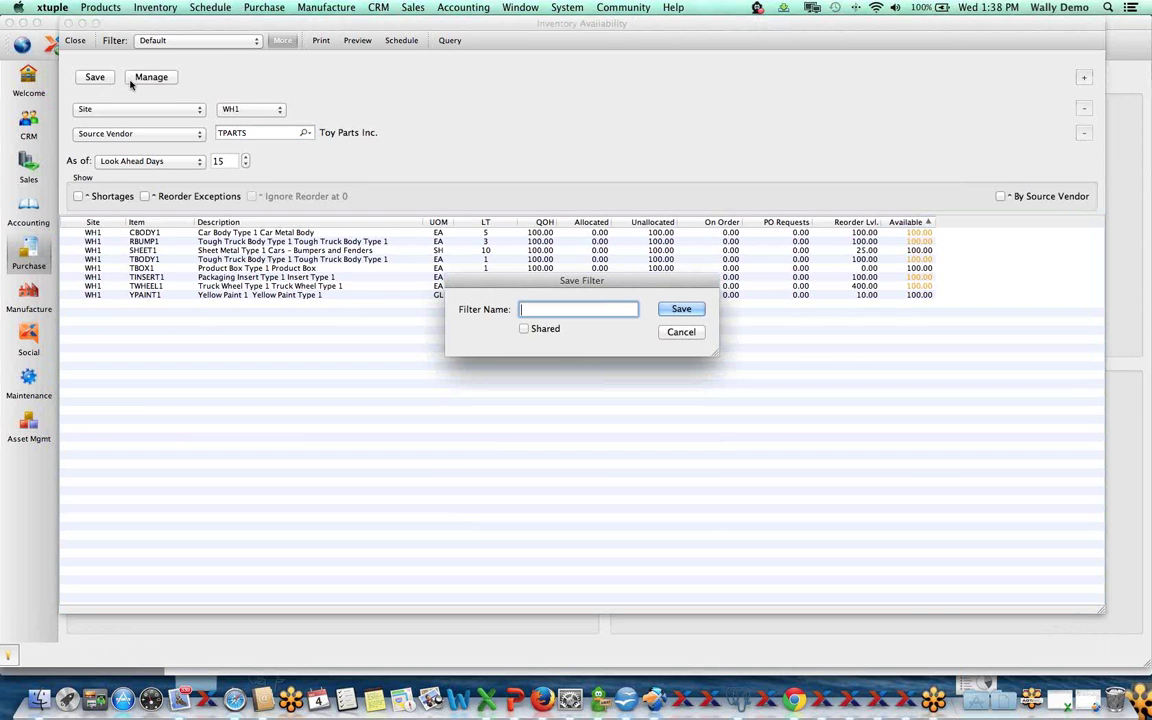
type("TPARTS")
left_click(680, 309)
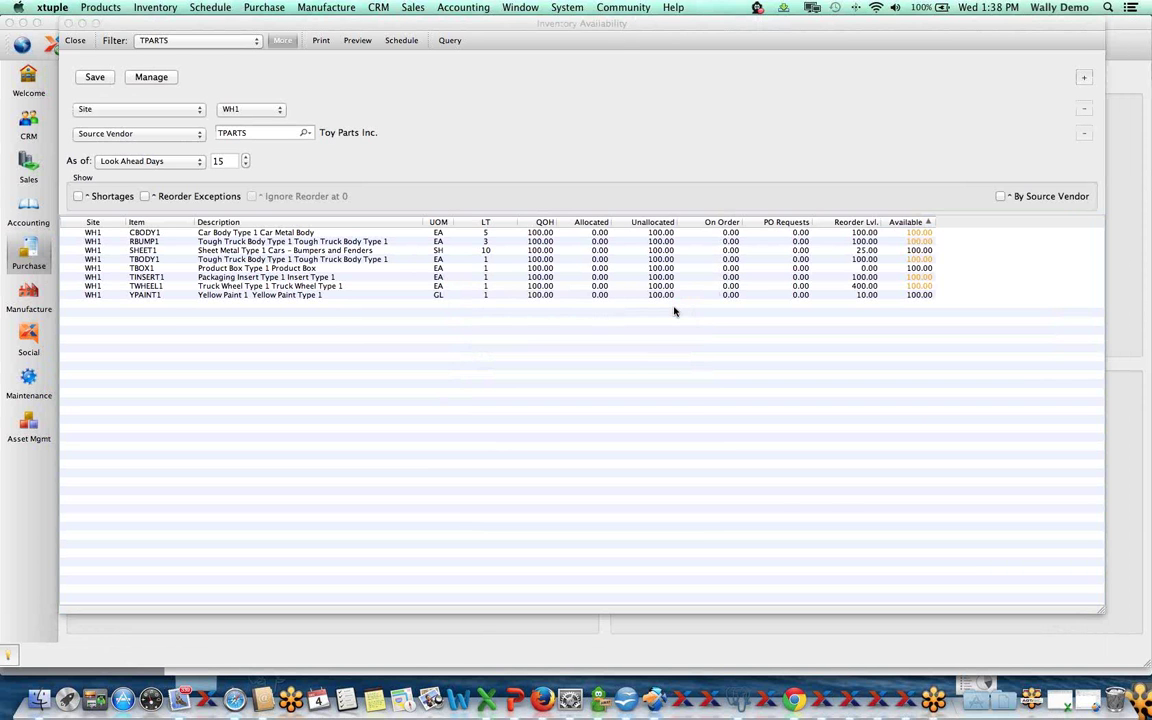
Apply the saved filter "WH1 - Look Ahead Days" and run the availability query.
left_click(163, 44)
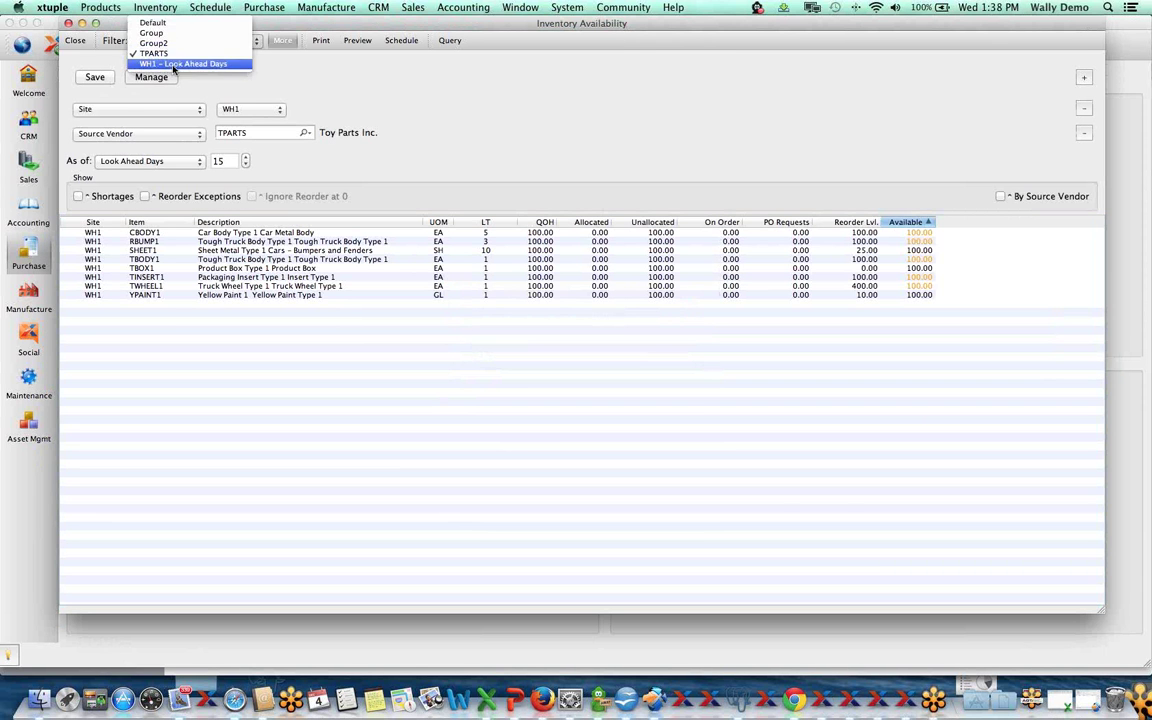
left_click(175, 62)
left_click(448, 41)
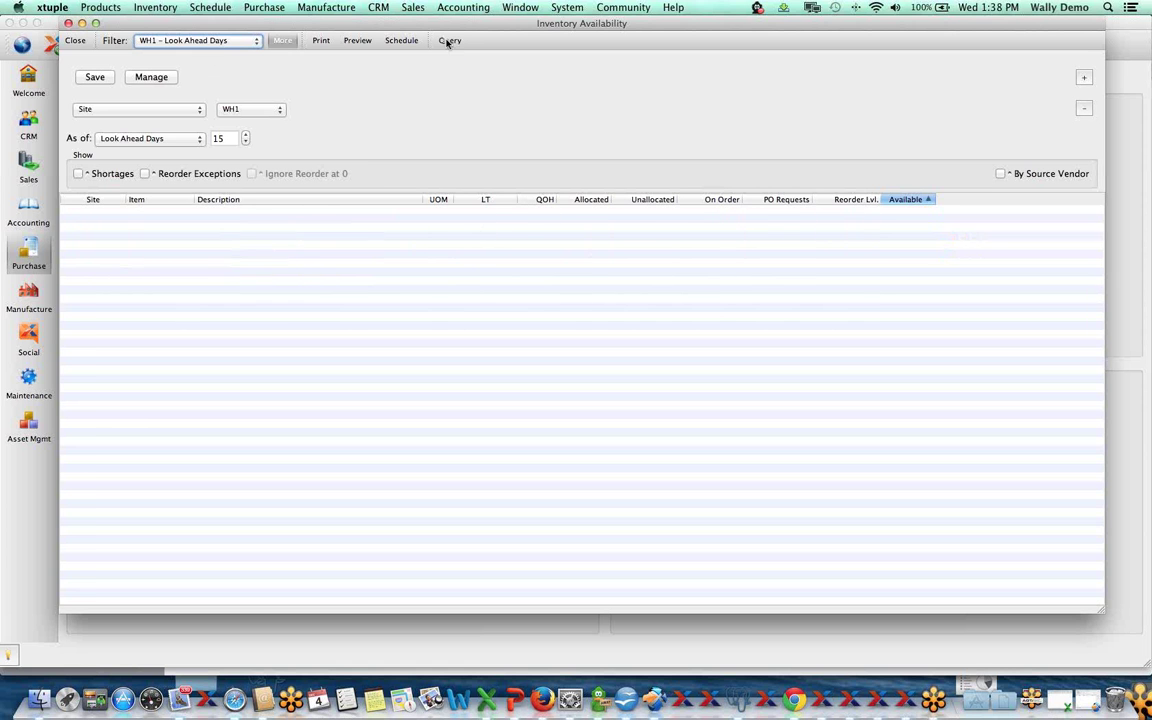
Switch to the saved filter "Group" and query availability for the item group YTRUCK1.
left_click(170, 44)
left_click(152, 31)
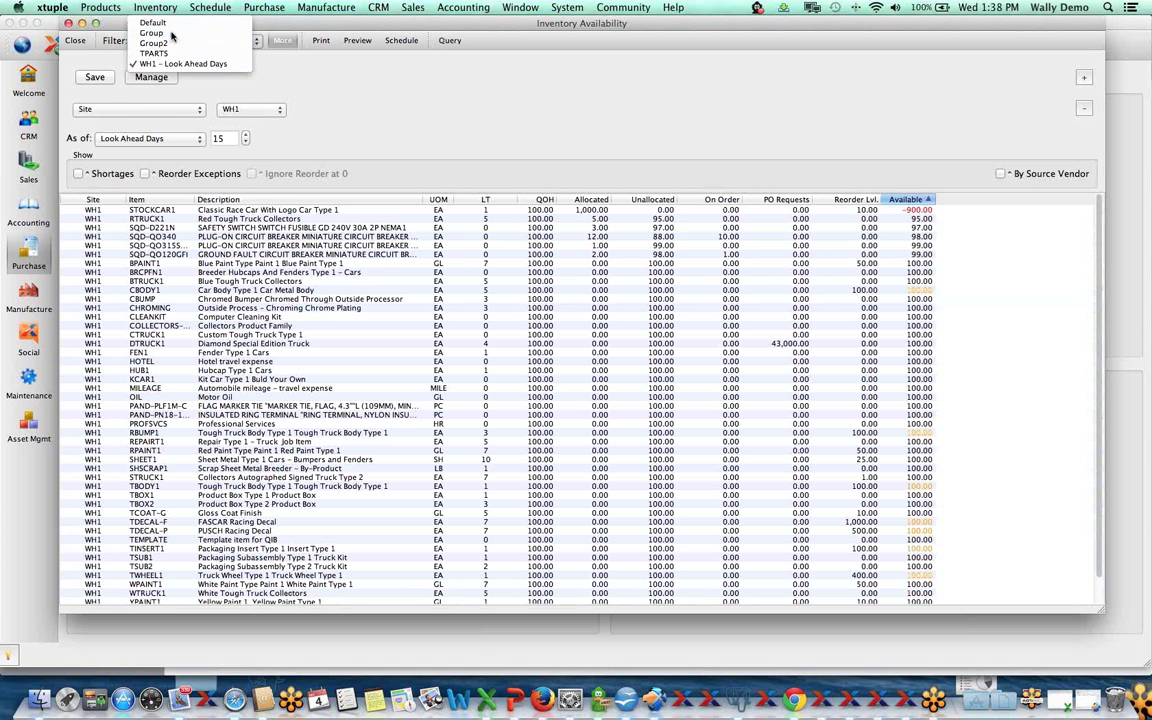
left_click(446, 41)
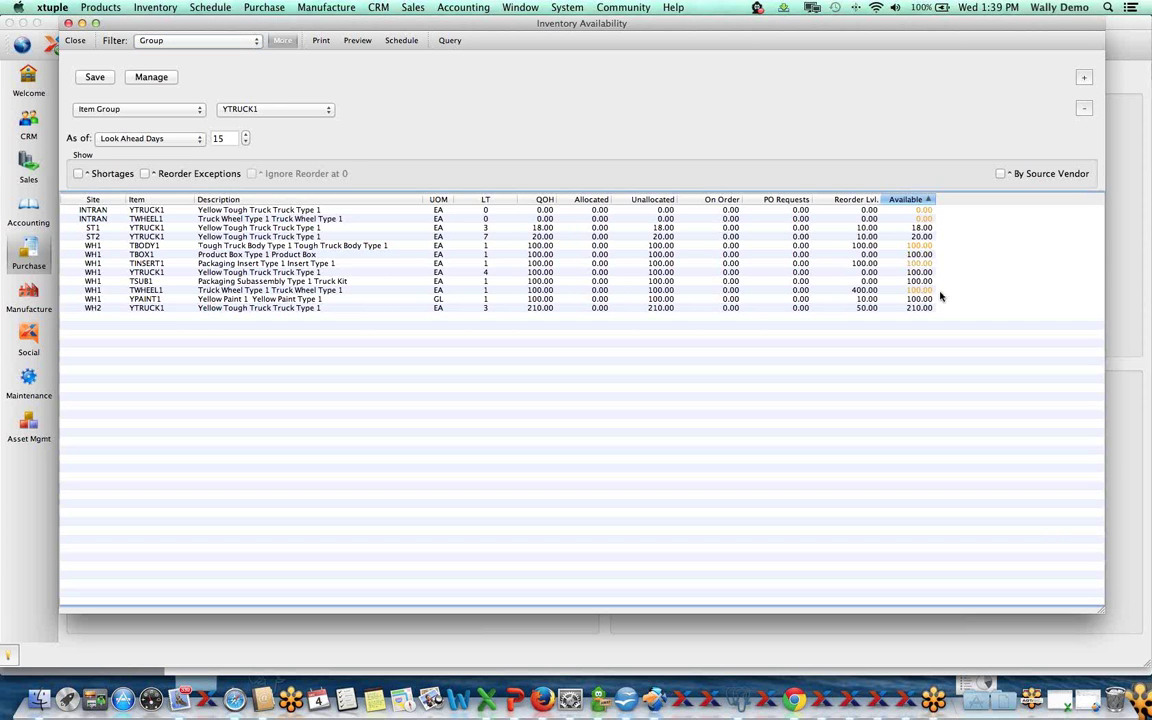
Review the actions offered for the TBODY1 item at site WH1, such as purchase requests and count tags.
left_click(879, 246)
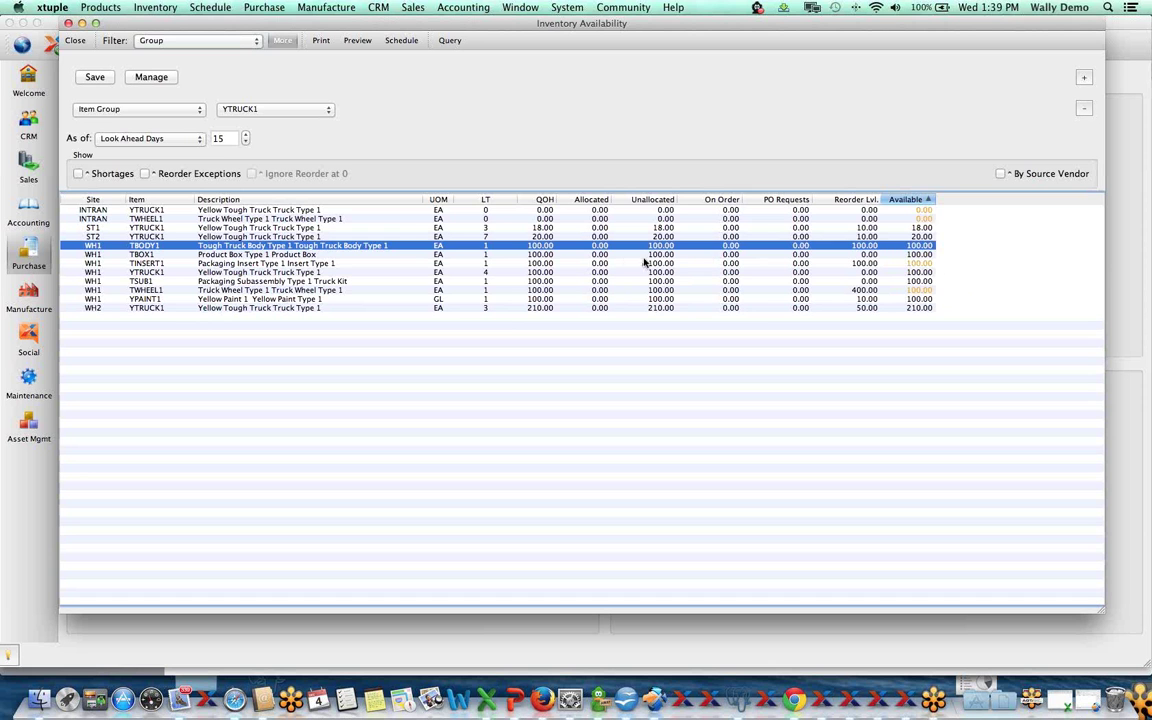
right_click(204, 253)
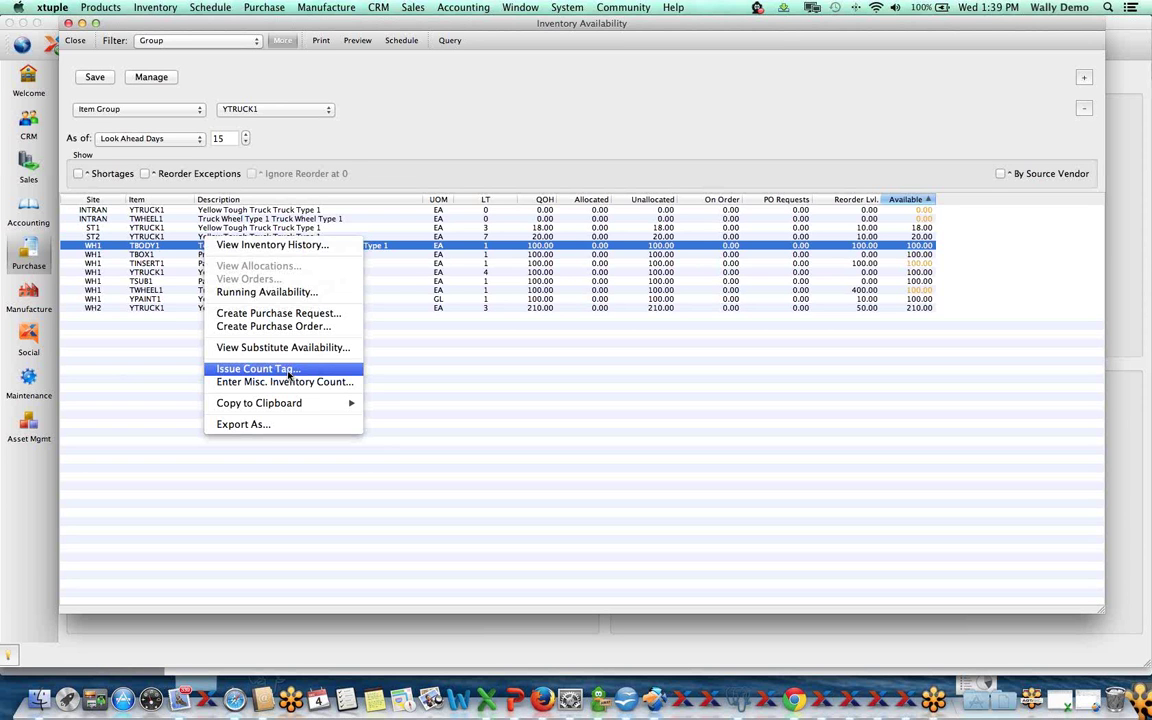
left_click(537, 147)
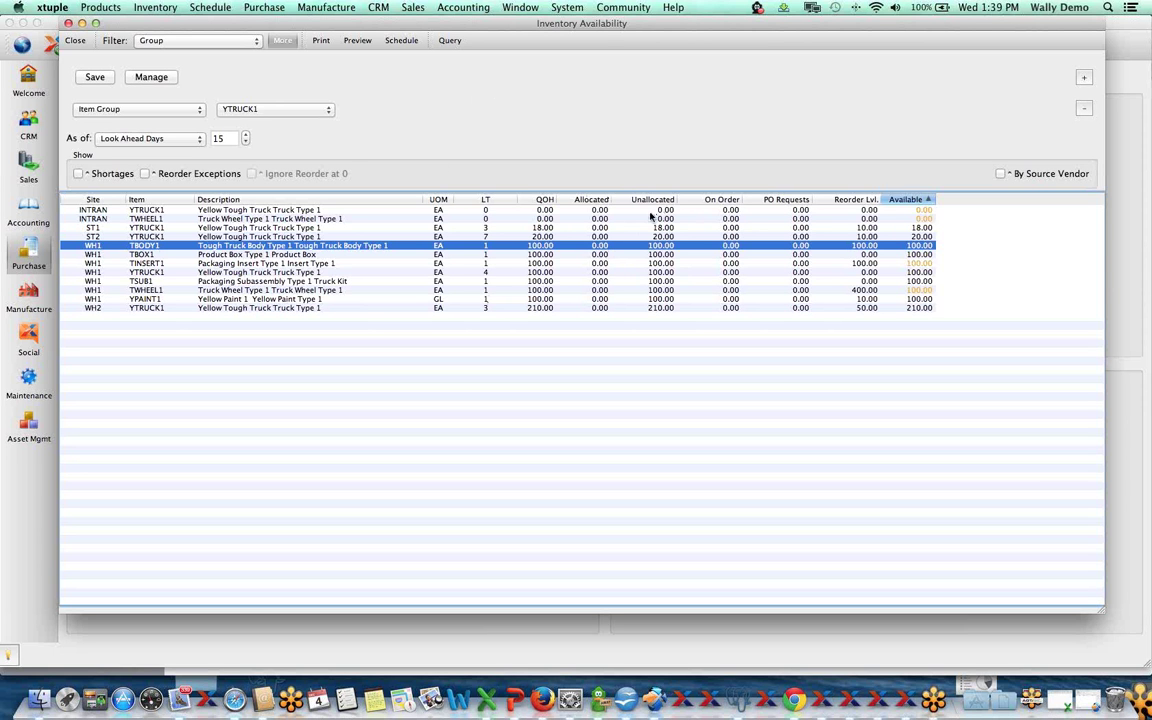
Copy all rows of the availability list to the clipboard.
right_click(449, 250)
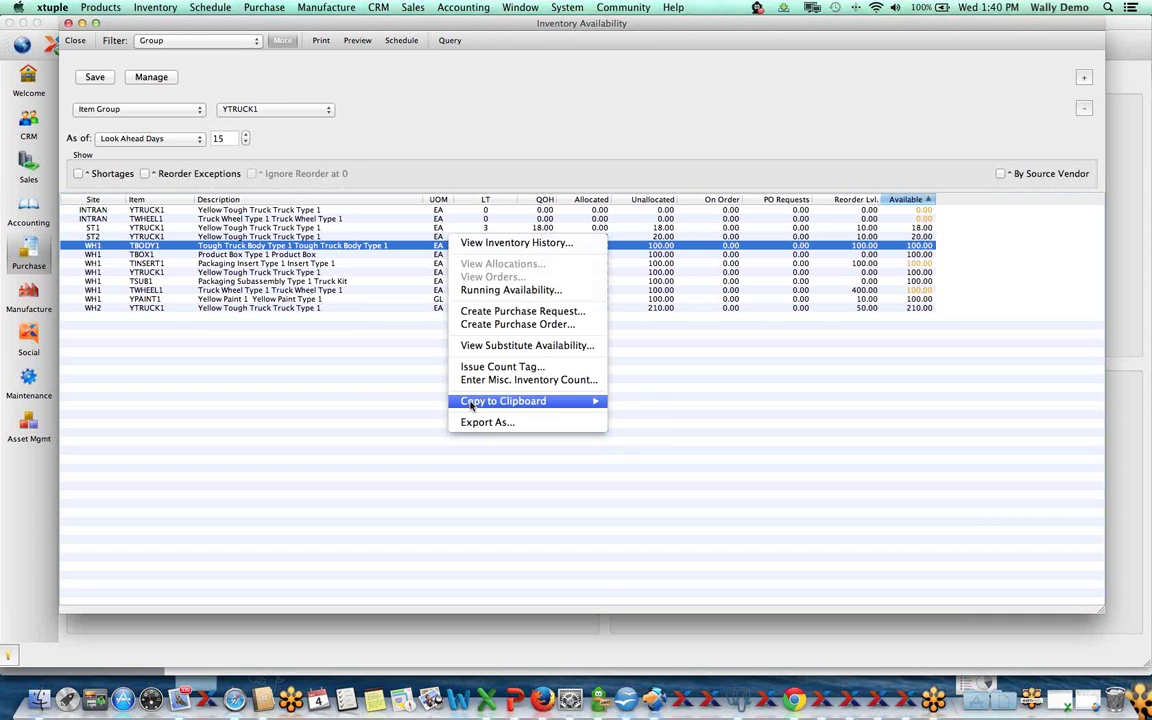
mouse_move(471, 405)
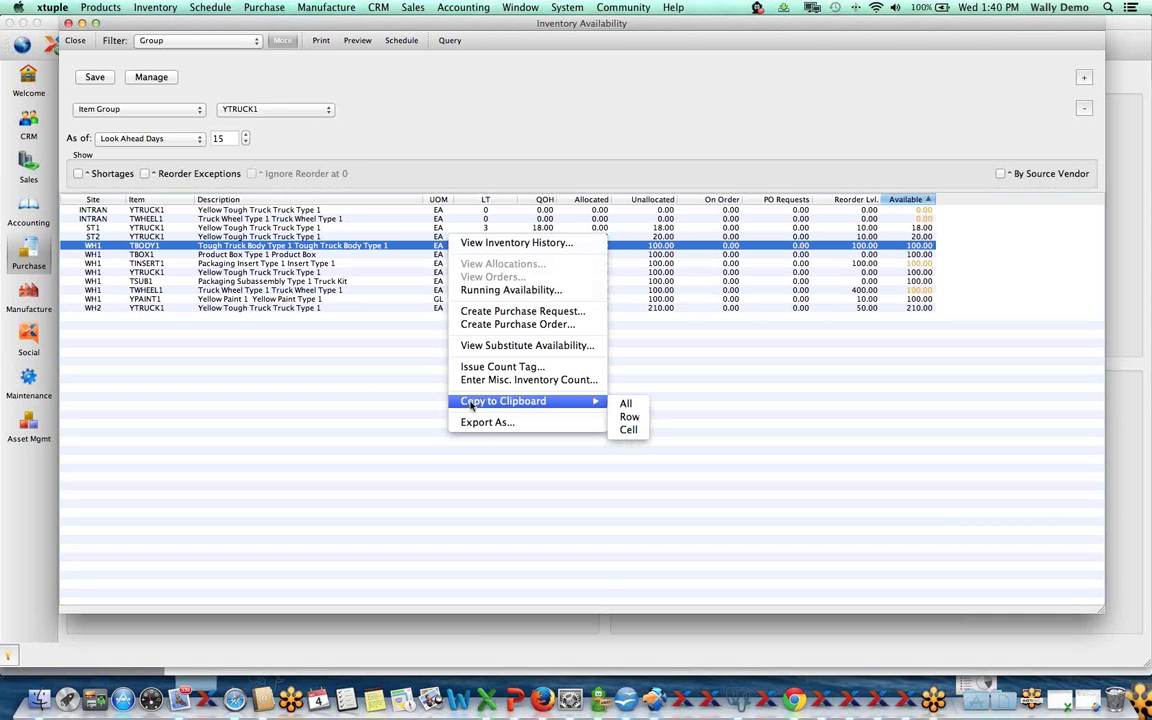
left_click(627, 404)
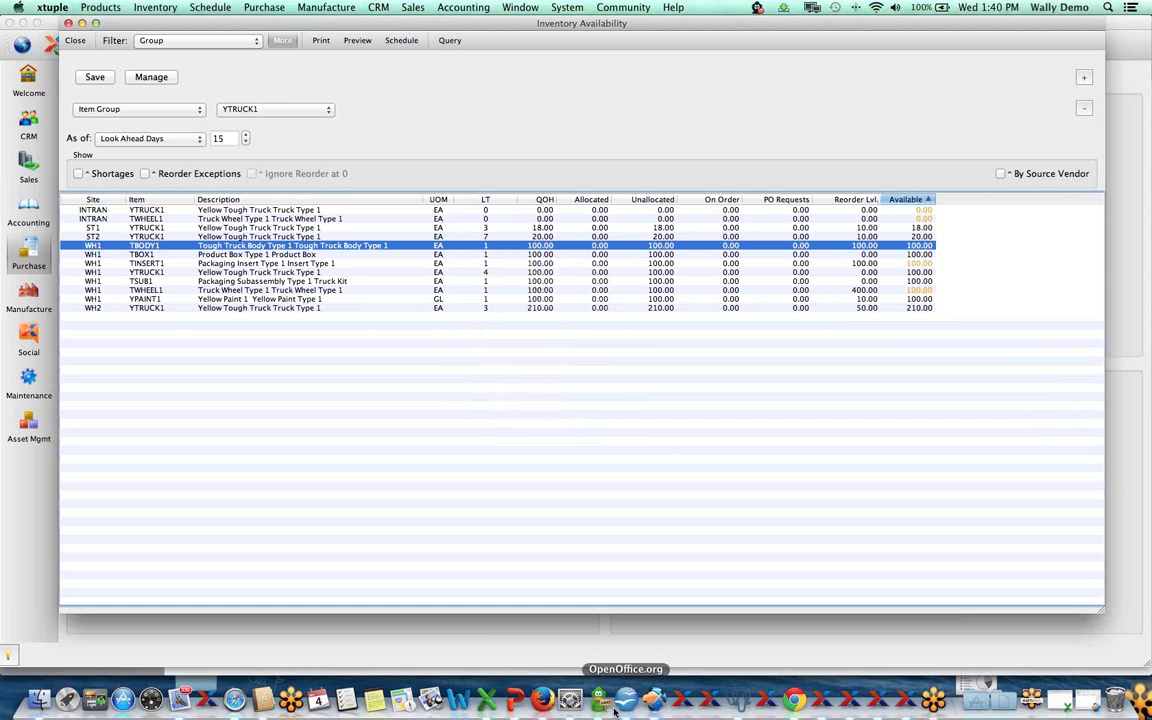
Switch to Excel, paste the copied list at cell A1 of the blank workbook and widen the Description column.
left_click(486, 698)
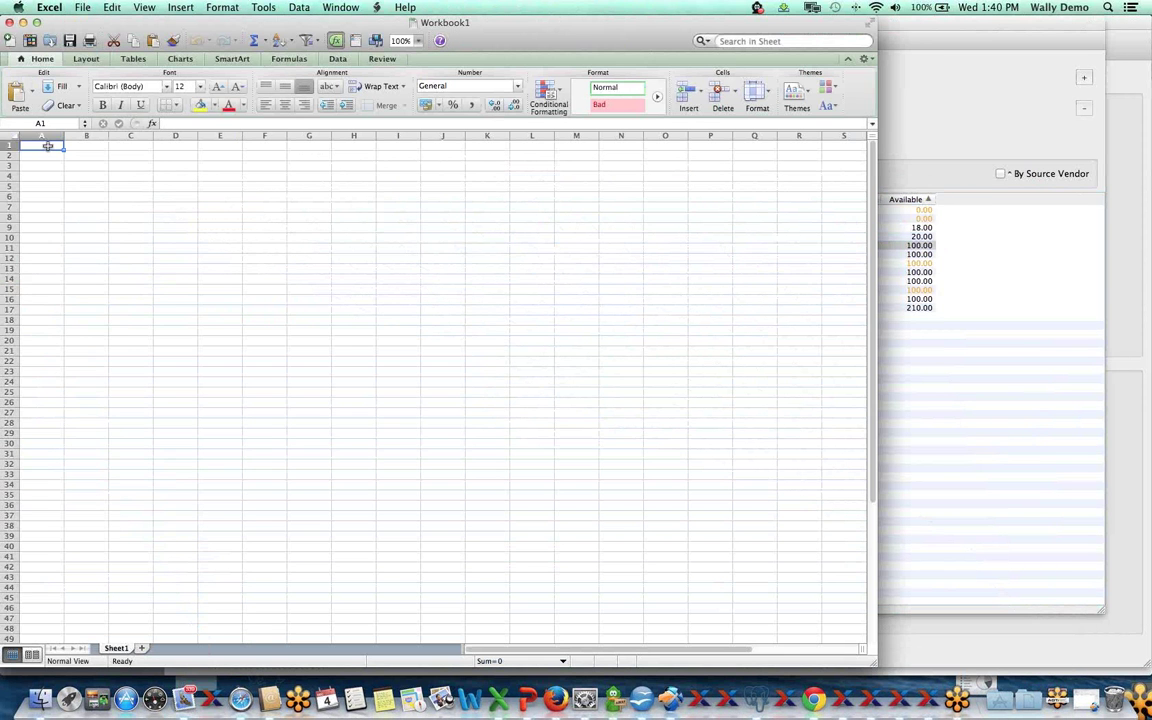
right_click(48, 149)
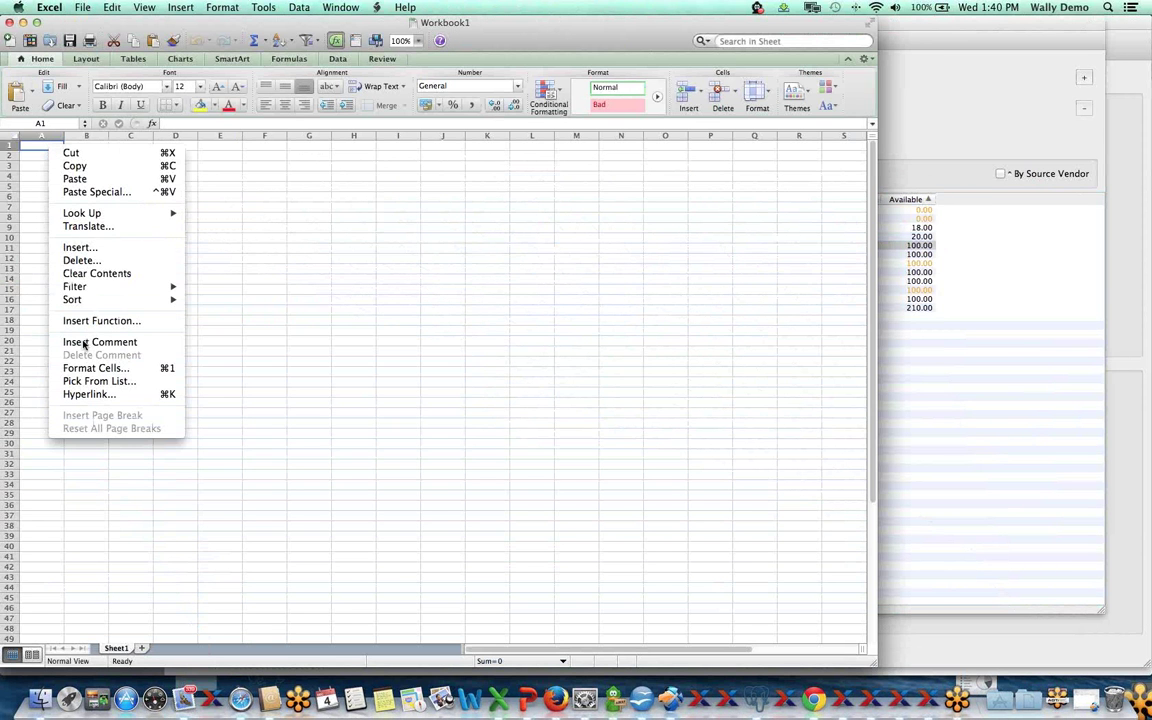
left_click(84, 180)
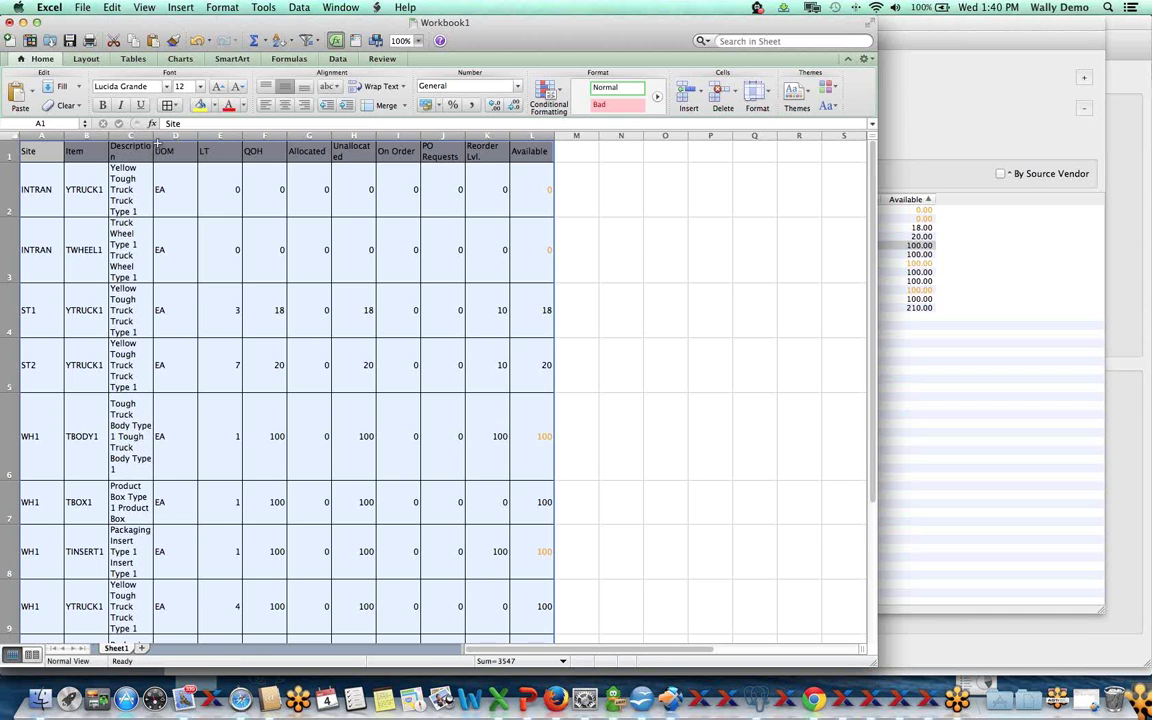
left_click_drag(153, 135, 268, 135)
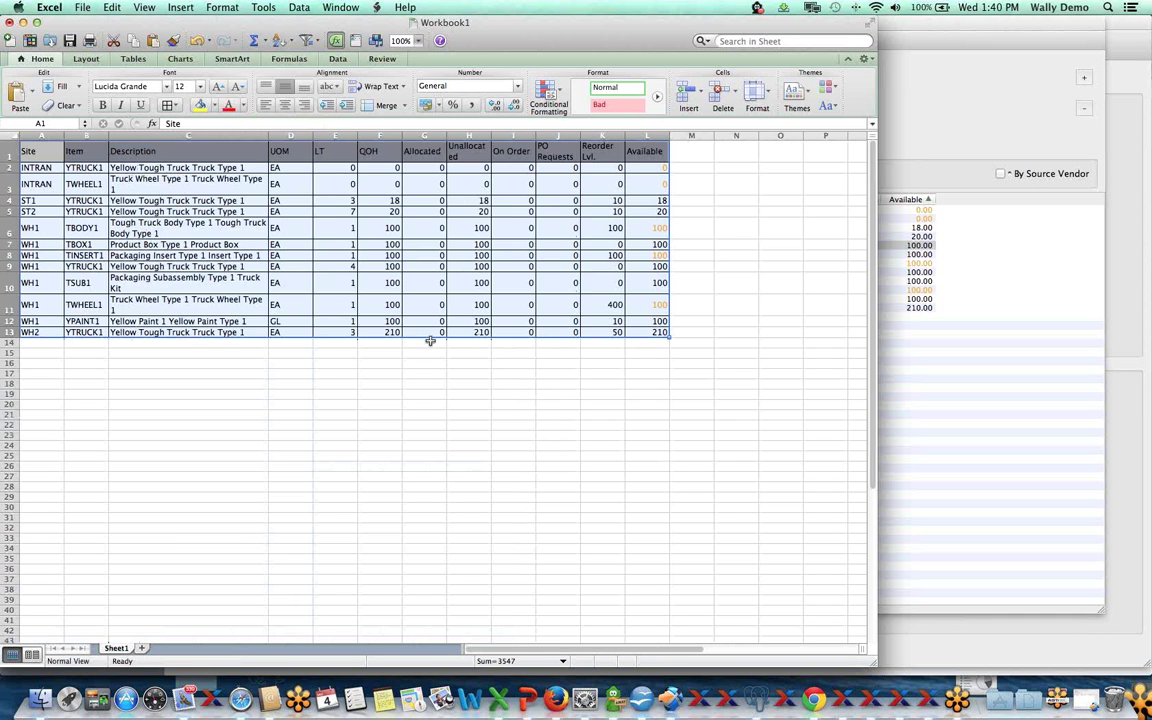
Total the QOH column in cell F15 with AutoSum.
left_click(386, 352)
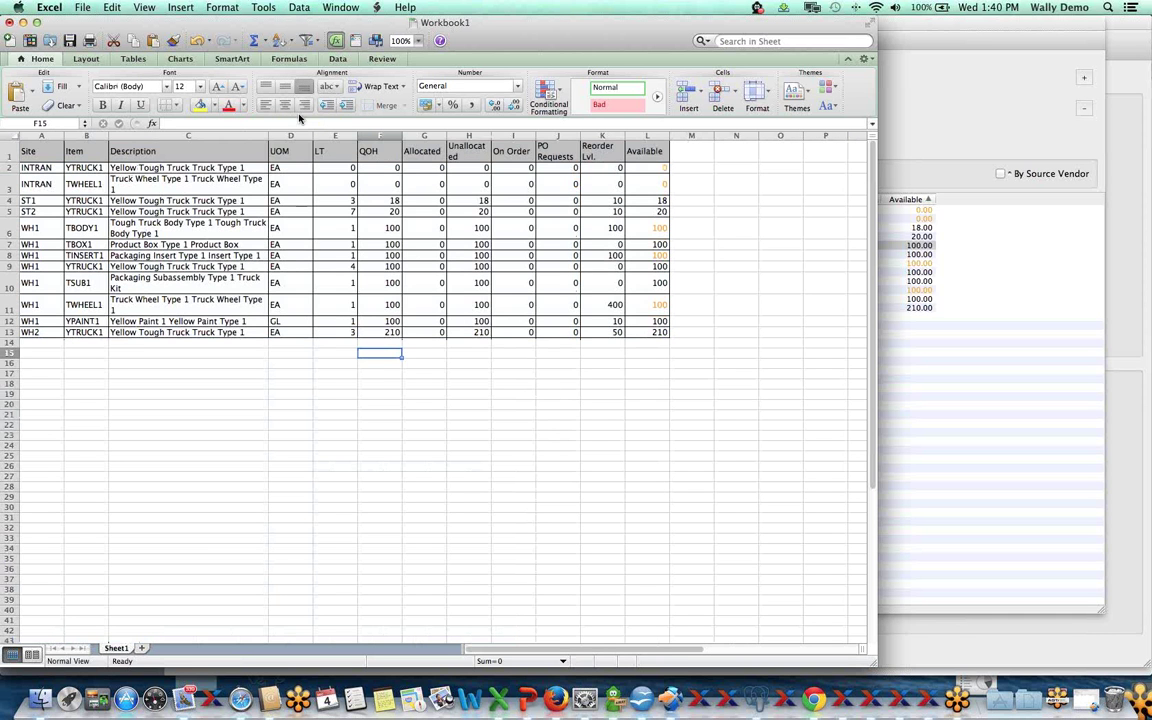
left_click(254, 40)
key("Return")
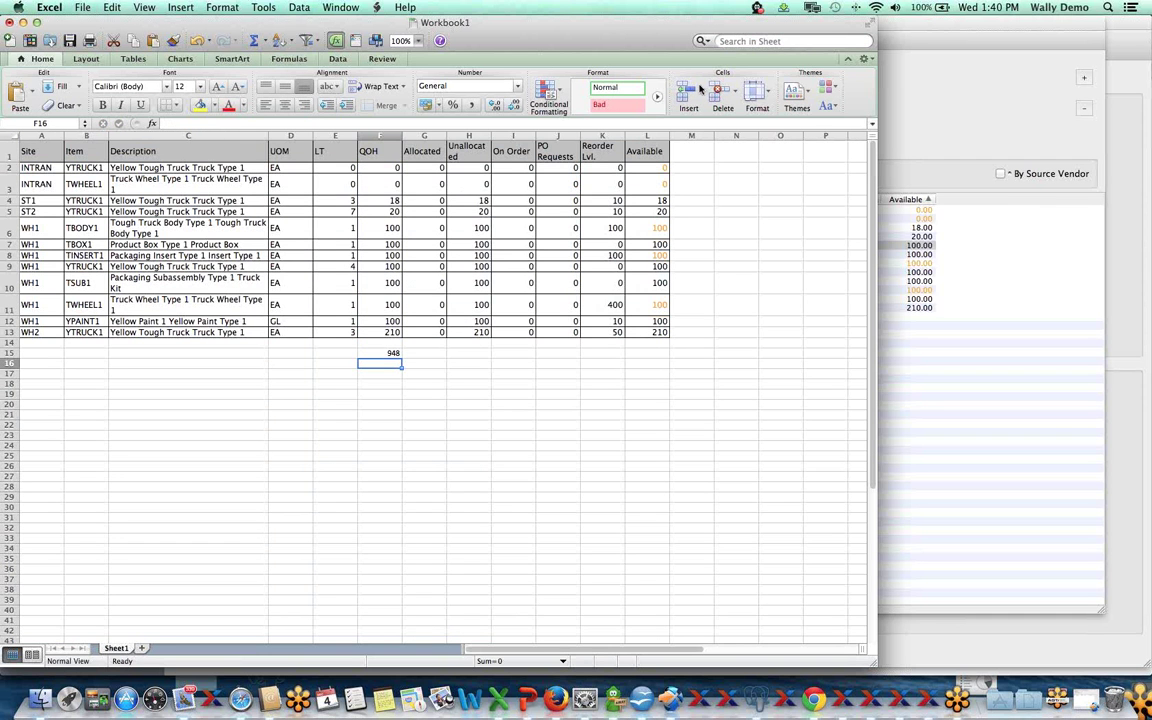
Switch back to xTuple, reposition the Inventory Availability window slightly and close it.
left_click(967, 101)
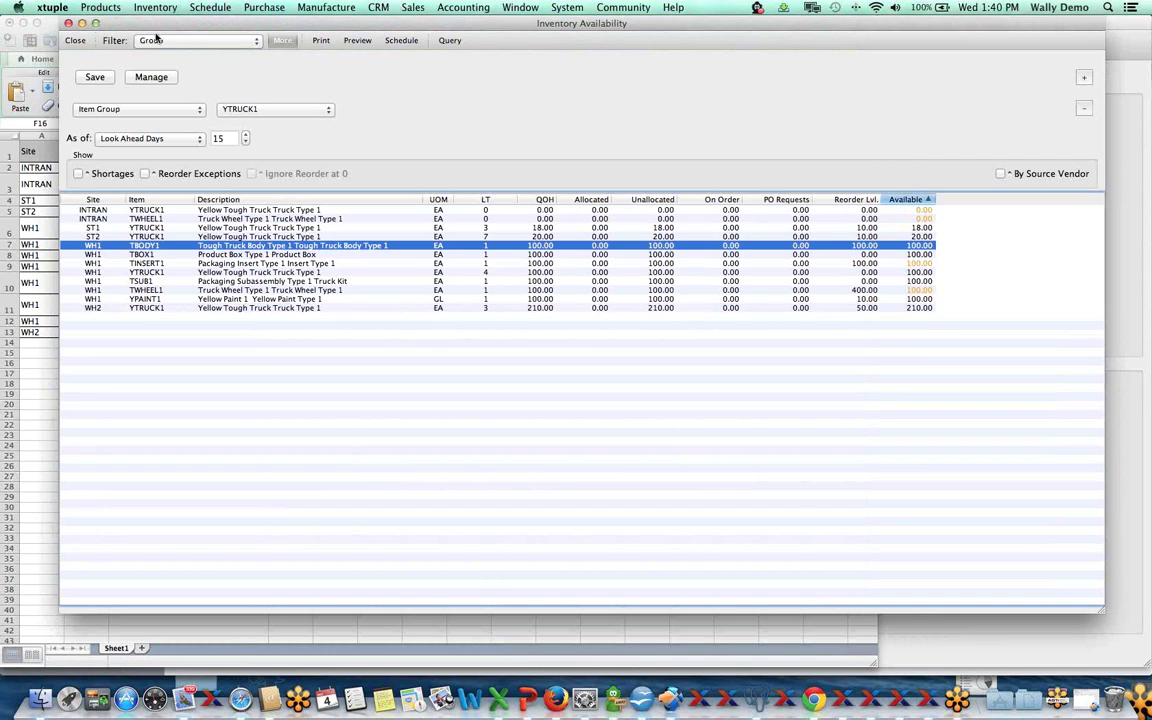
left_click_drag(172, 27, 132, 21)
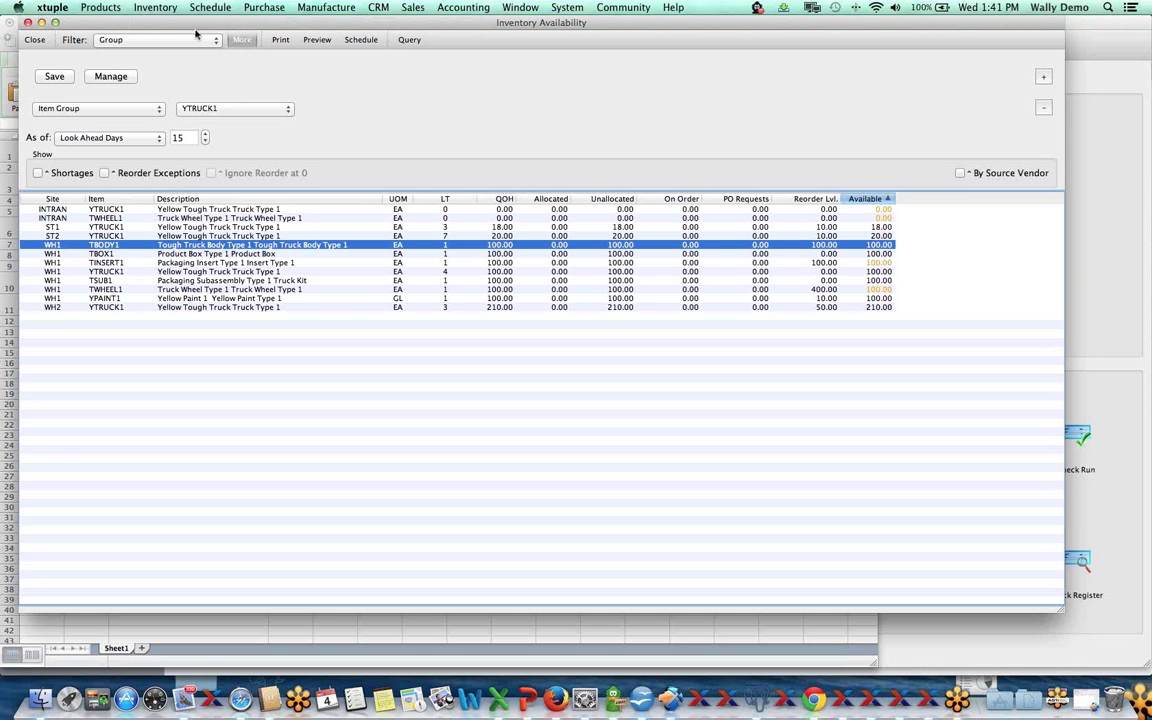
left_click(42, 44)
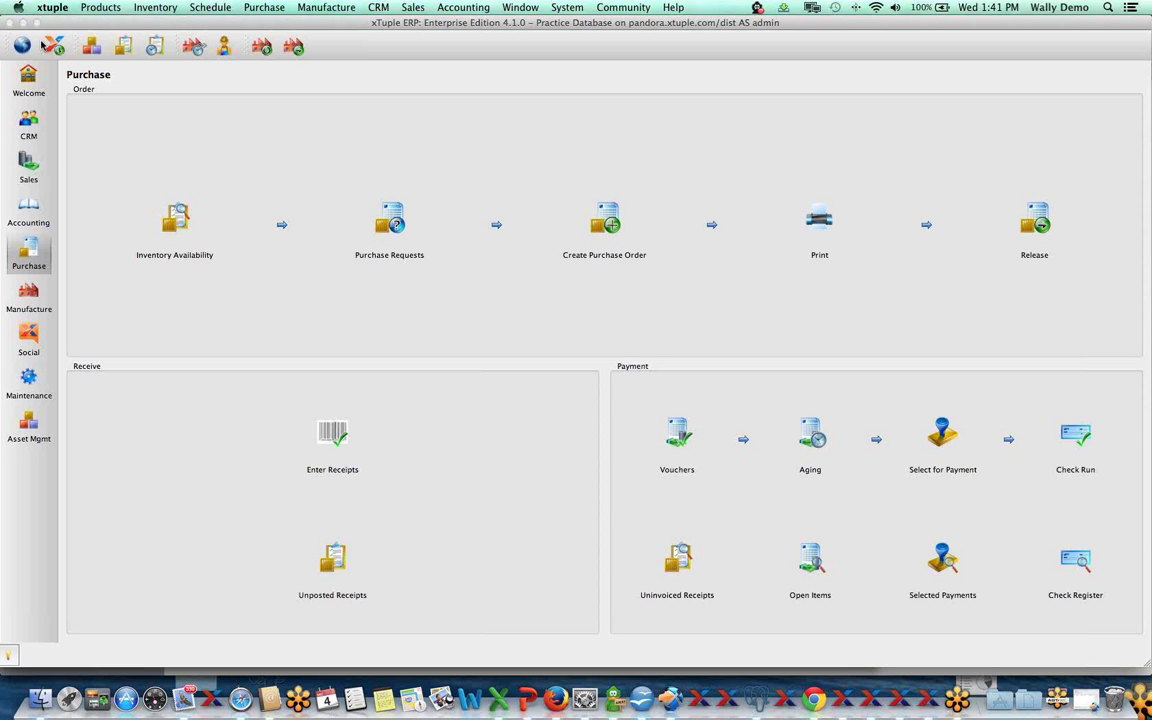
Reopen Inventory Availability from the Purchase desktop and apply the saved filter "WH1 - Look Ahead Days".
left_click(175, 215)
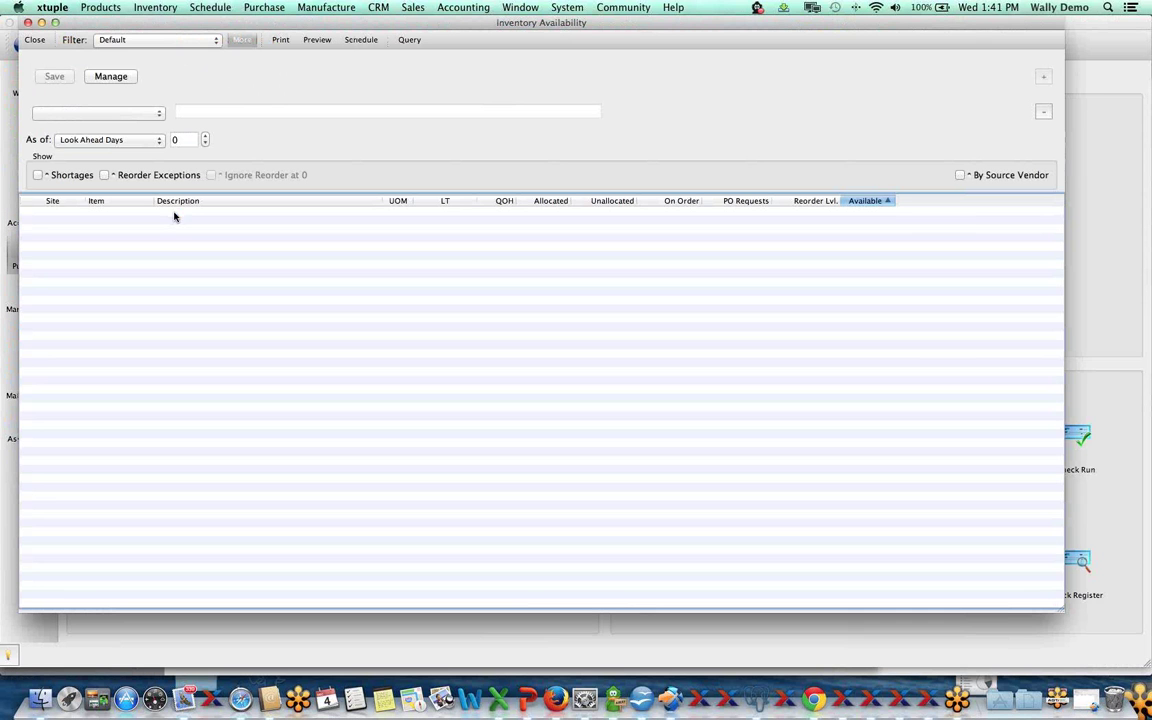
left_click(152, 41)
left_click(144, 82)
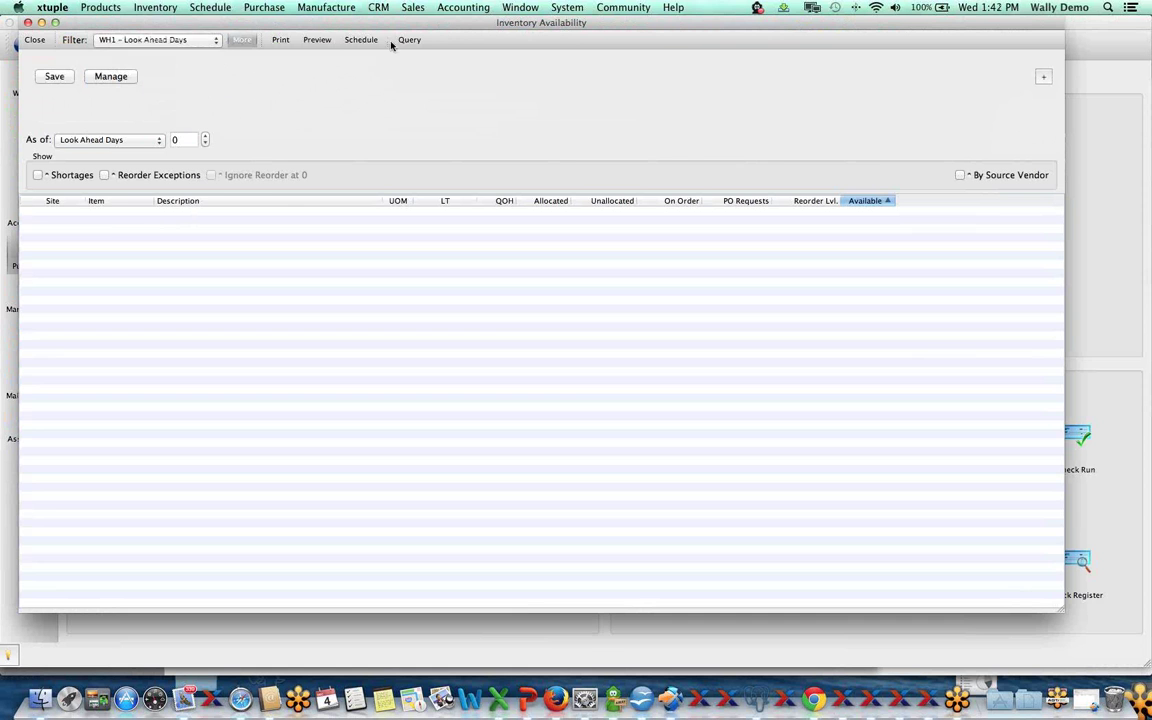
Query WH1 inventory availability, and query it again limited to shortages.
left_click(407, 40)
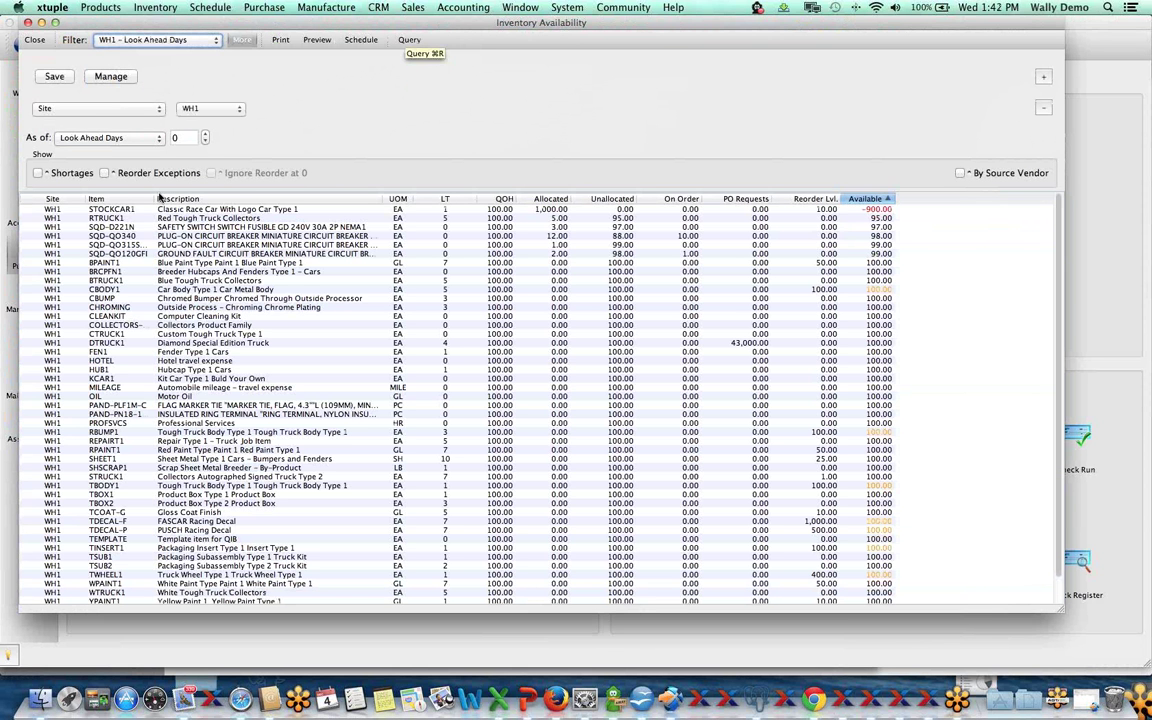
left_click(74, 175)
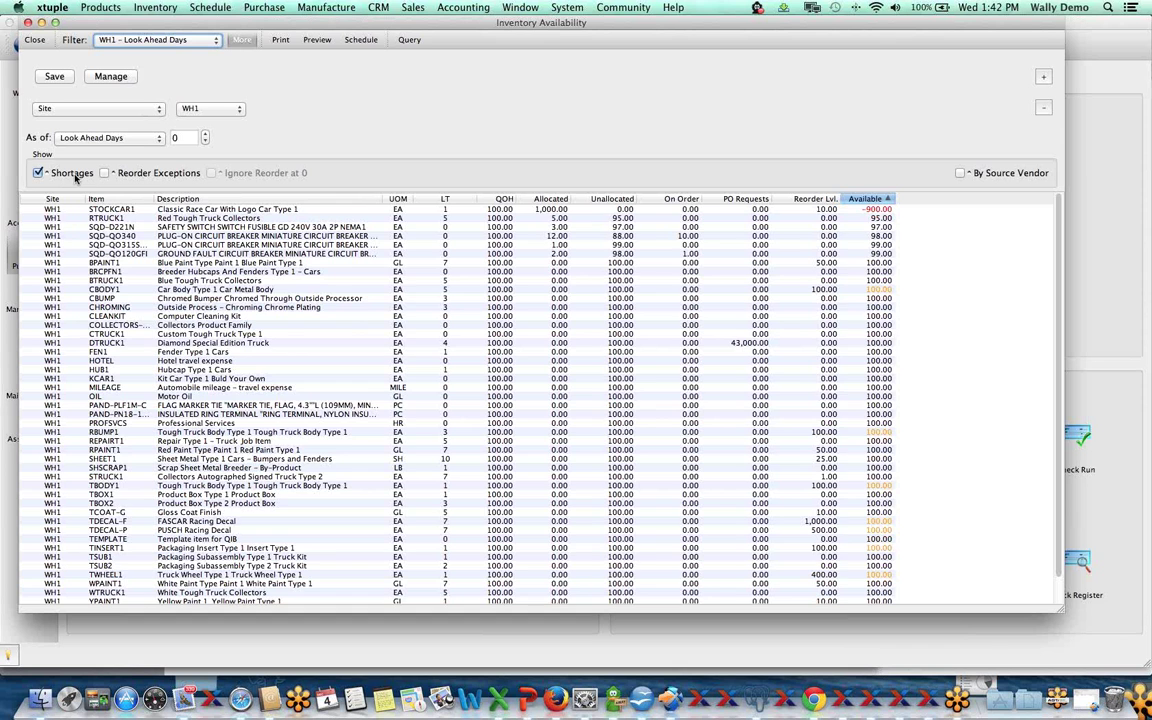
left_click(410, 40)
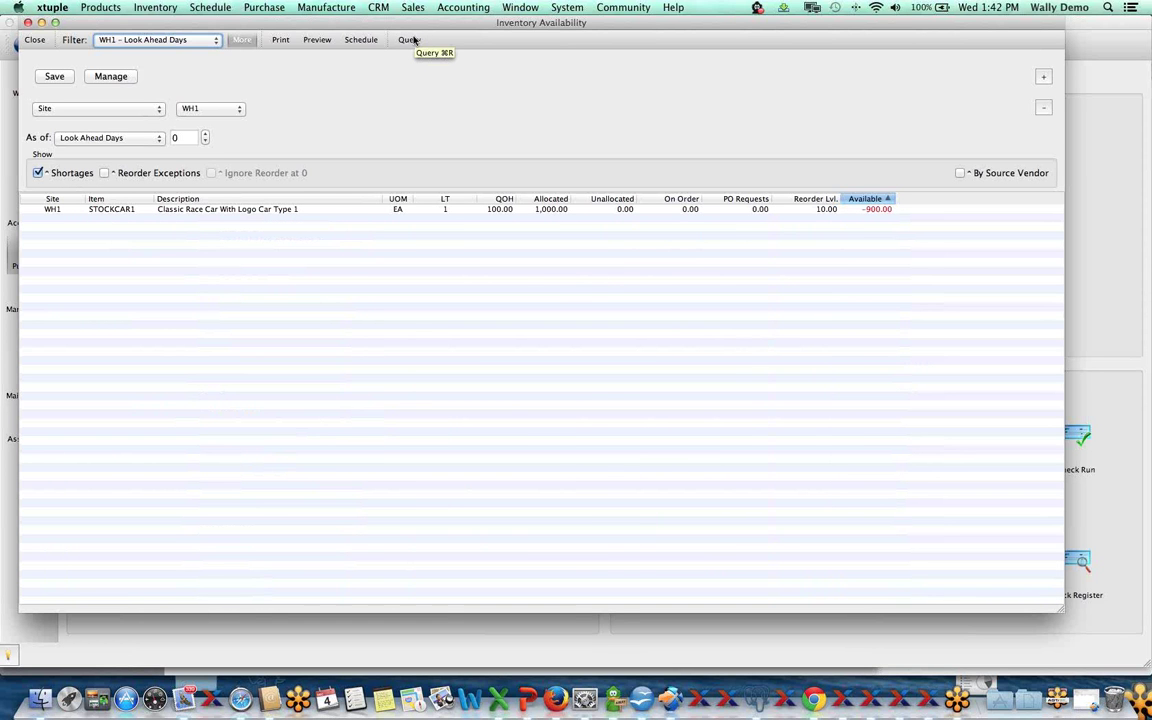
Check which actions are offered for the STOCKCAR1 row and dismiss them without choosing any.
left_click(281, 211)
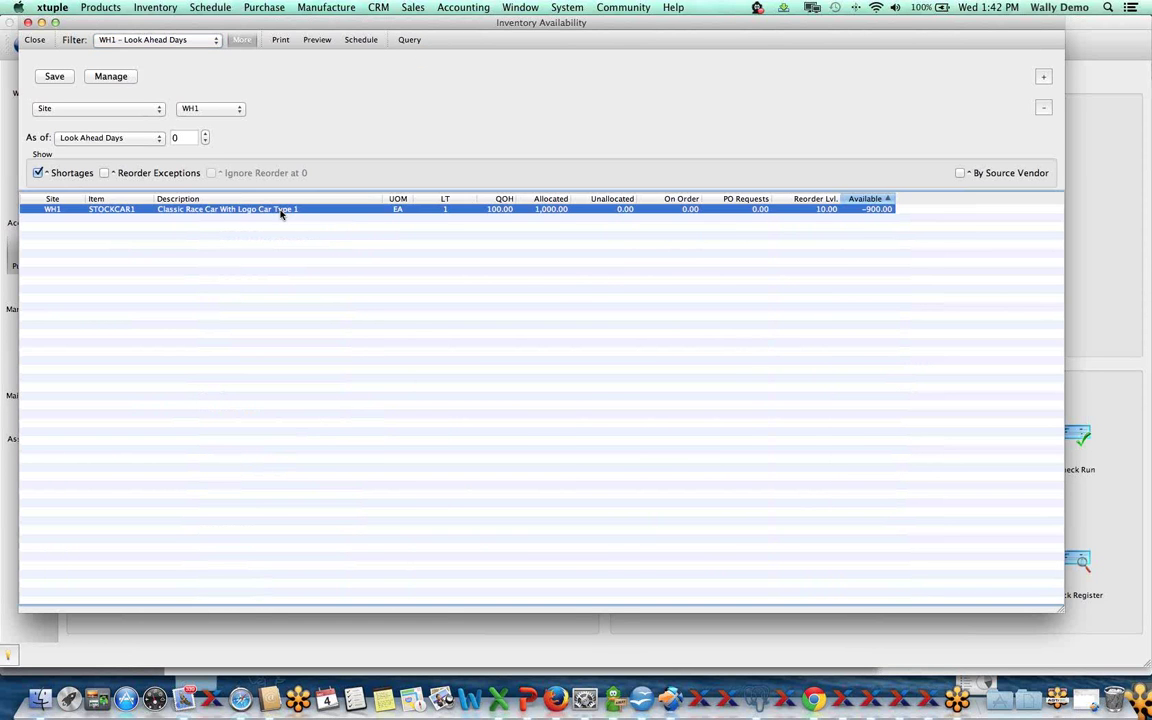
right_click(281, 213)
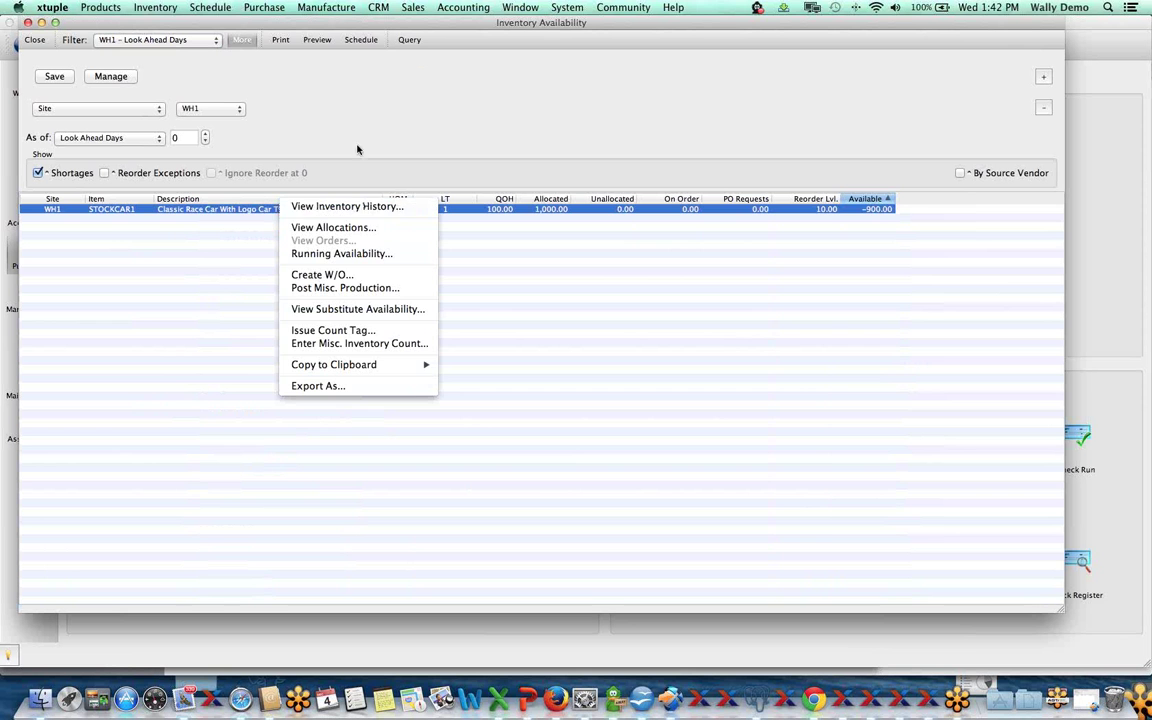
left_click(365, 91)
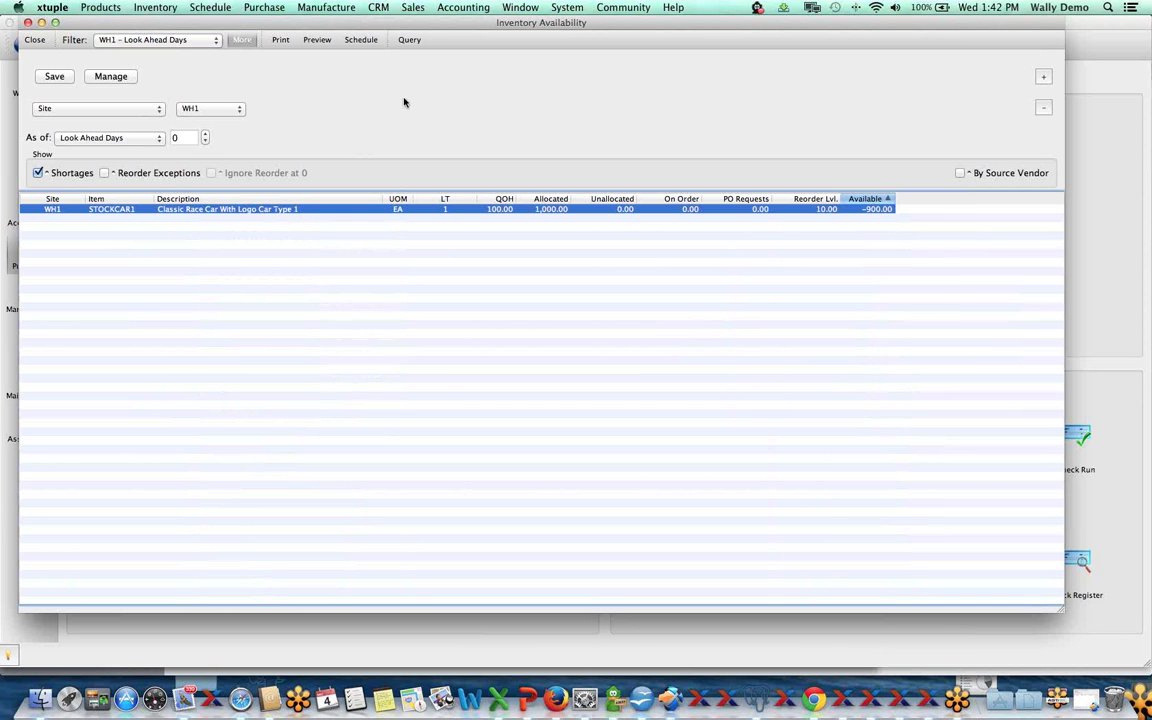
Remove the shortages restriction, rerun the query and check the actions offered for item DTRUCK1.
left_click(38, 173)
left_click(409, 40)
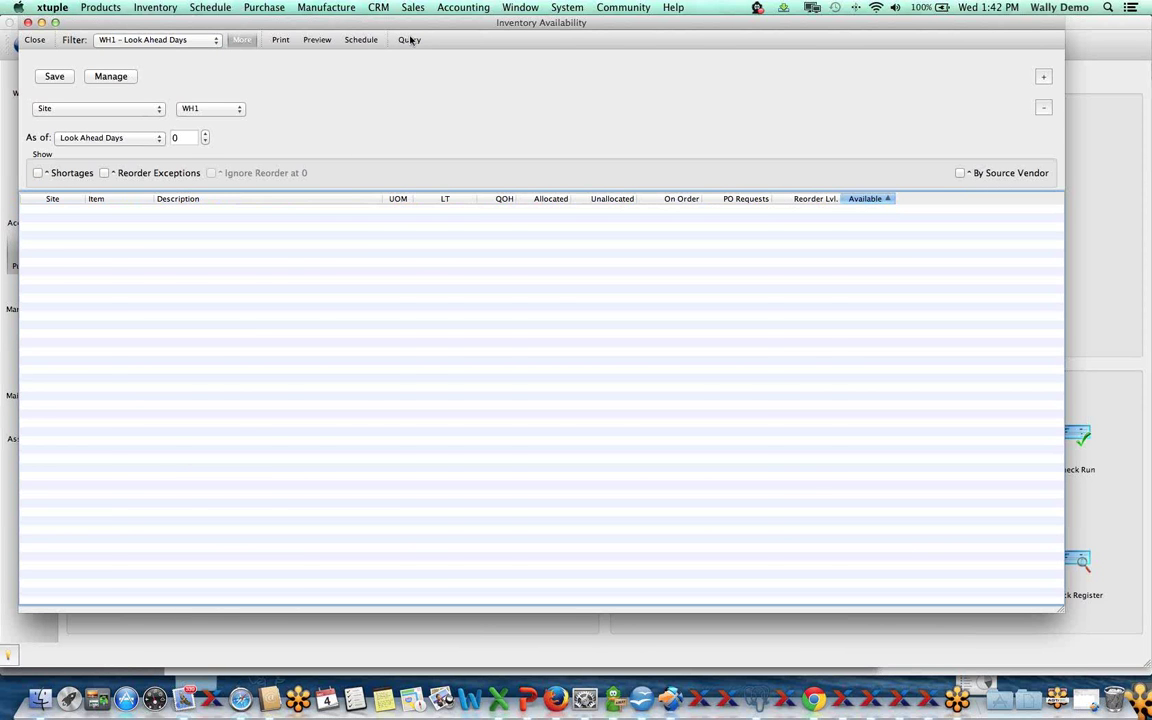
left_click(125, 281)
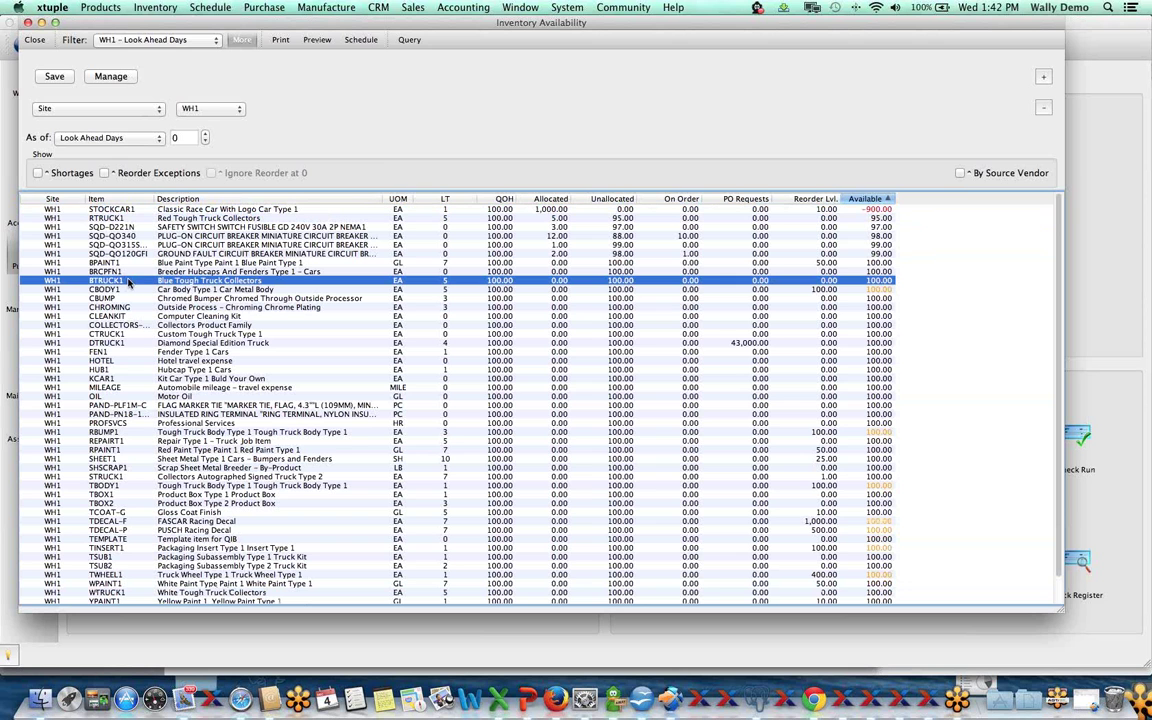
left_click(118, 343)
right_click(122, 343)
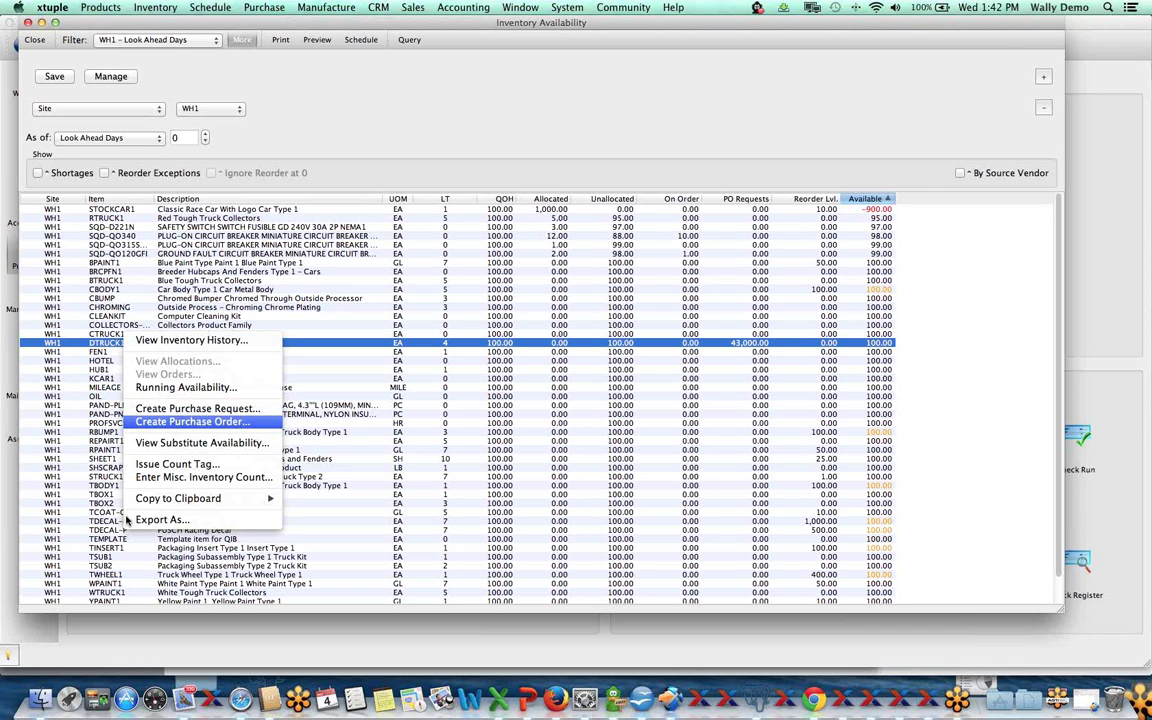
Start a purchase order from item TBOX1 to view its vendor sources, cancel it and close Inventory Availability.
left_click(104, 498)
left_click(104, 498)
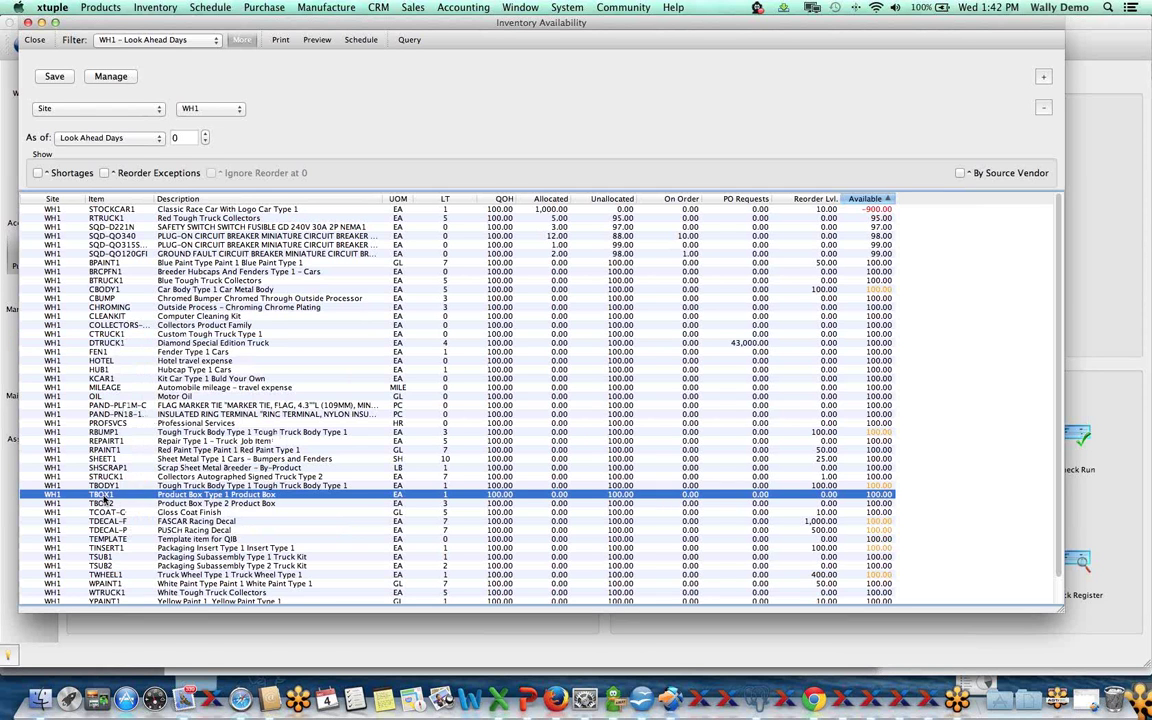
right_click(104, 498)
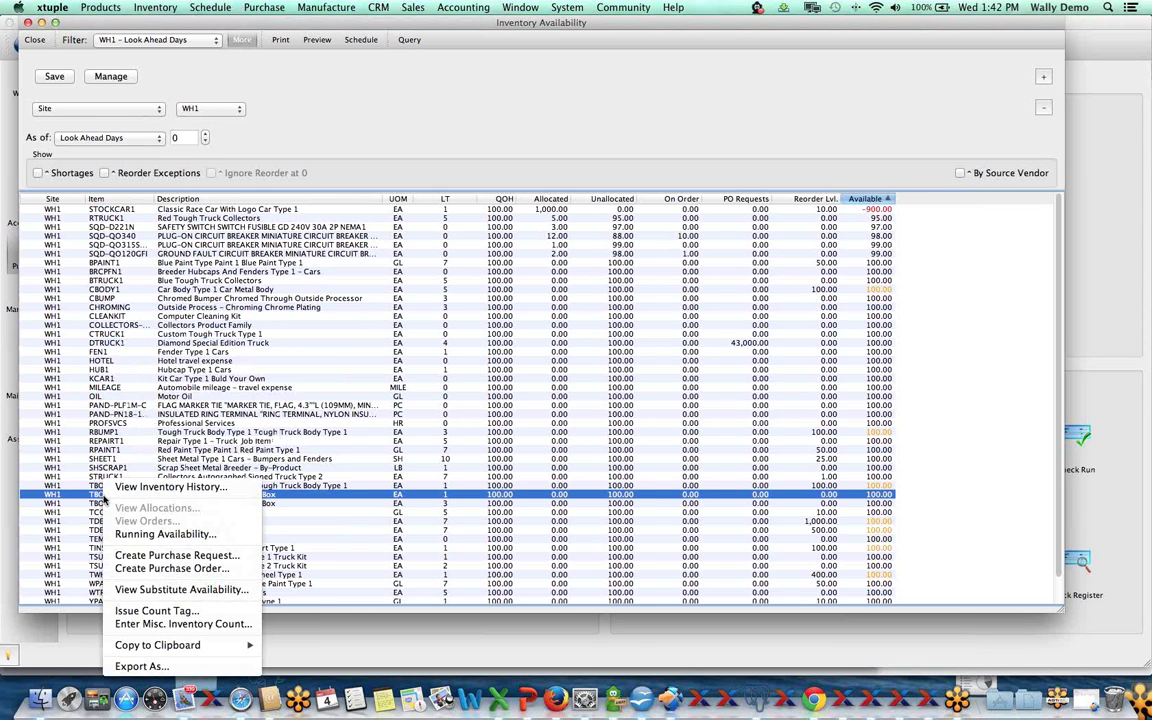
left_click(140, 569)
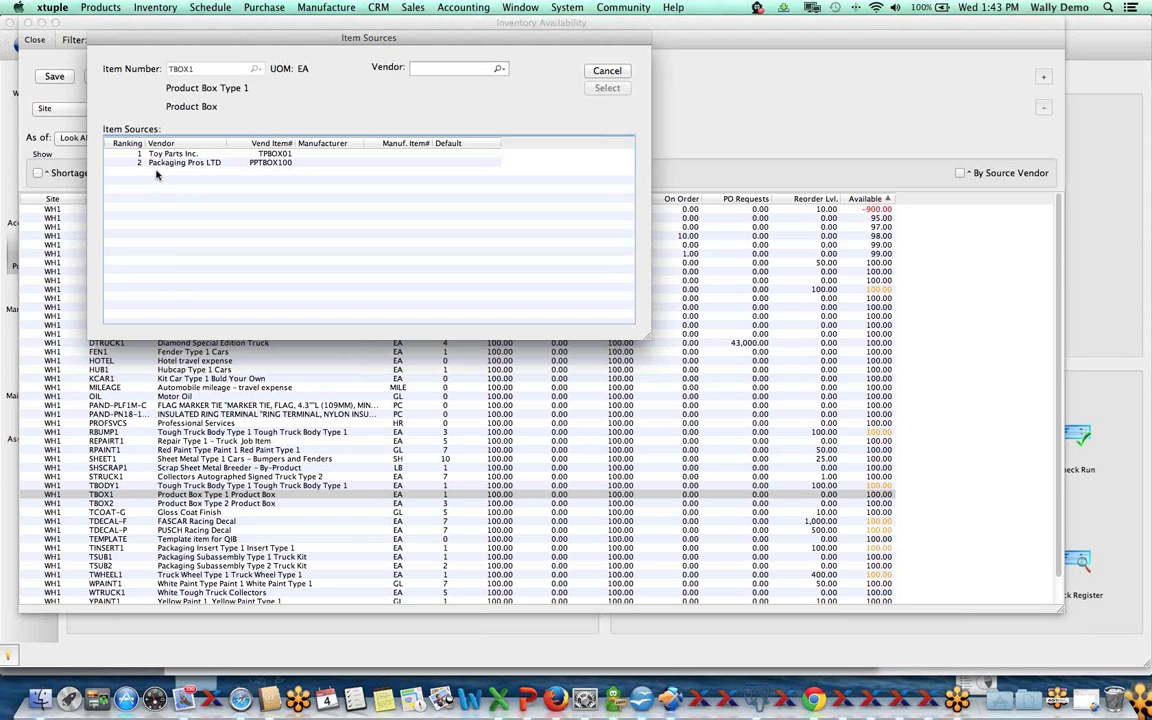
left_click(607, 70)
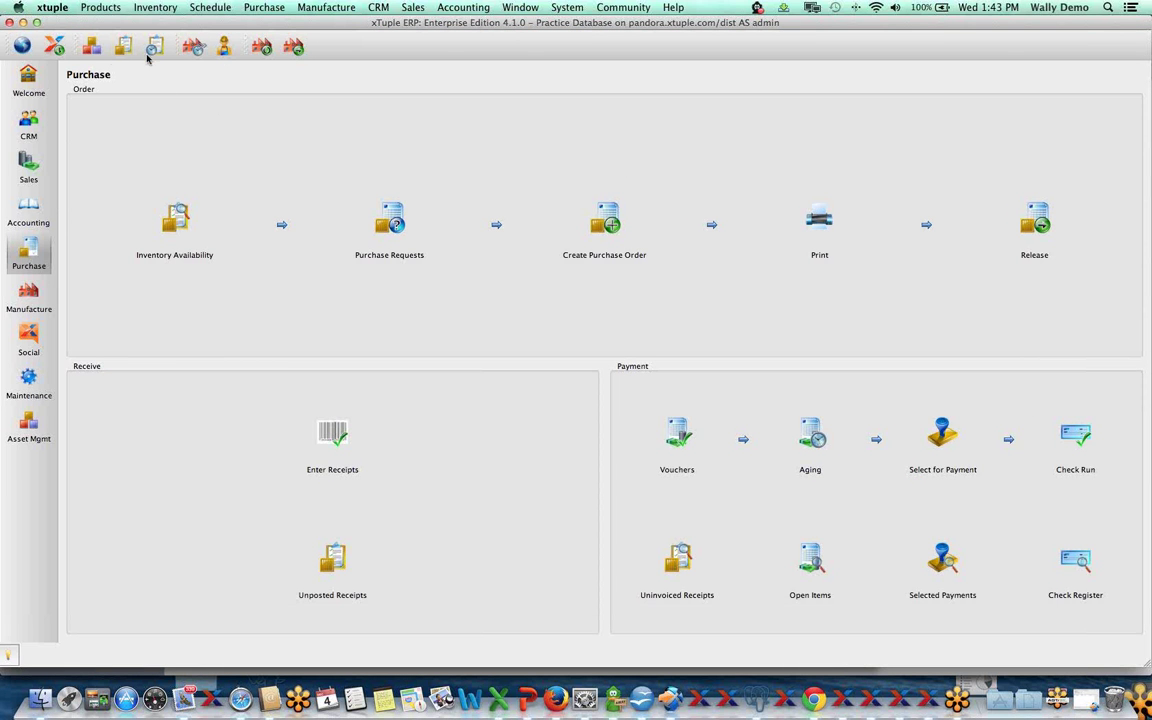
Search the Items list for "pan" and open item PAND-PLF1M-C, repositioning and enlarging its window.
left_click(93, 47)
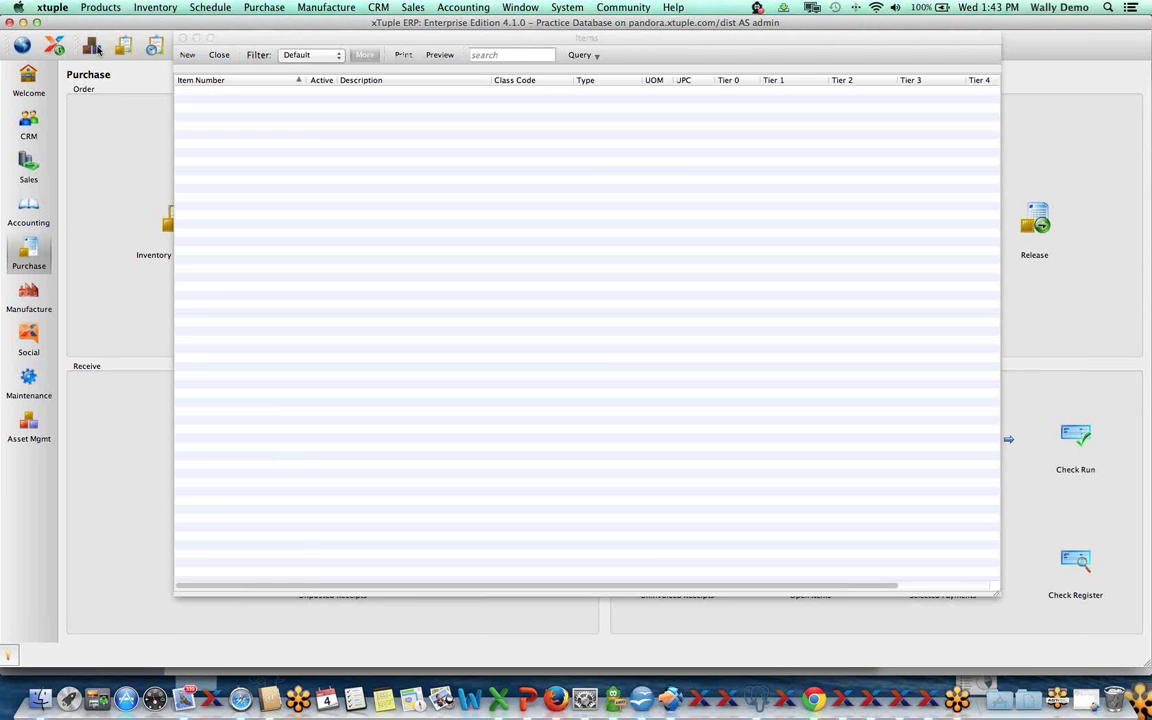
left_click(549, 54)
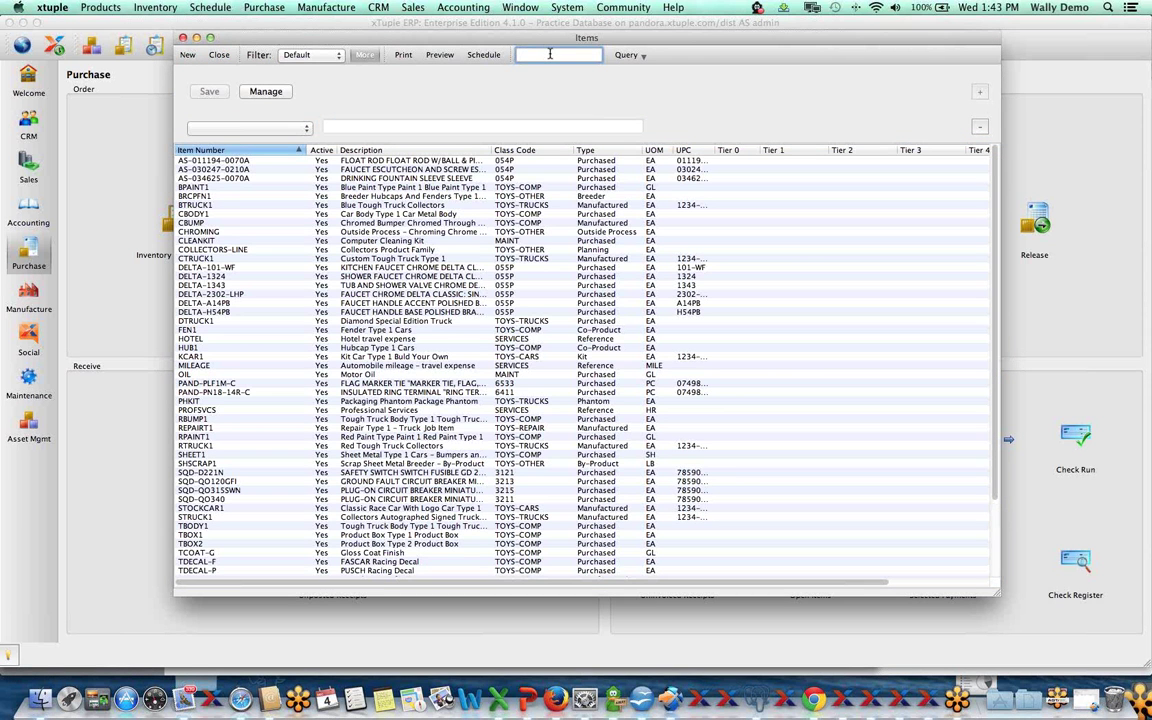
type("pan")
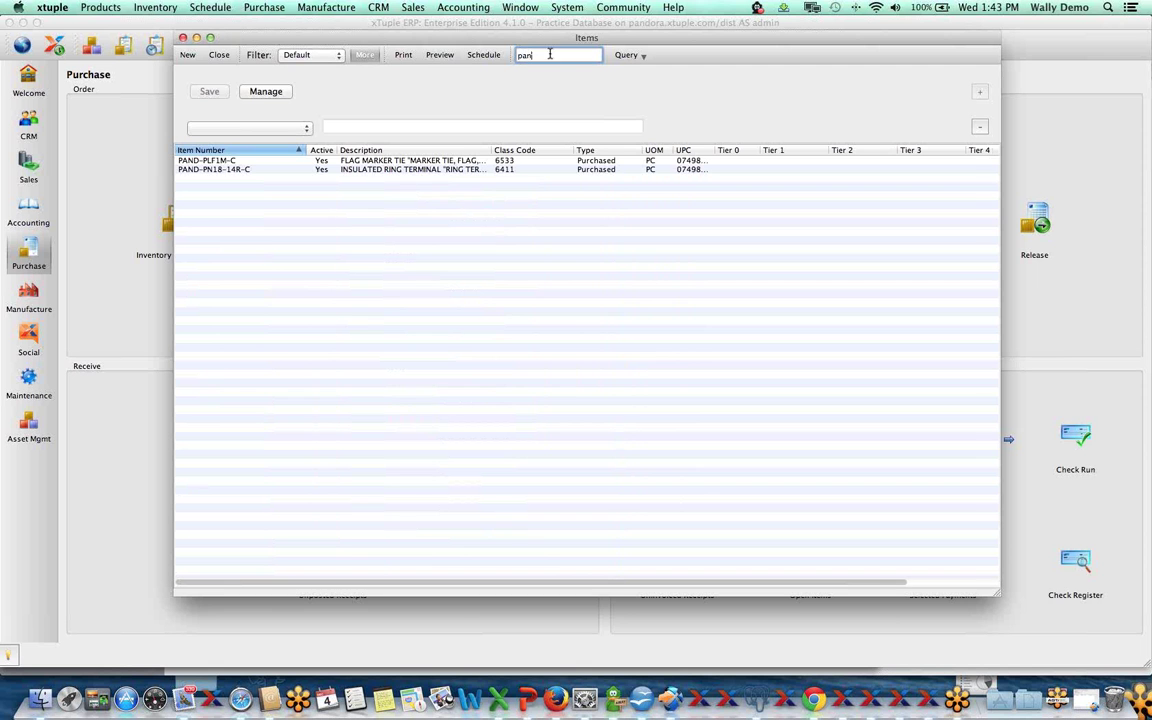
left_click(375, 162)
double_click(375, 165)
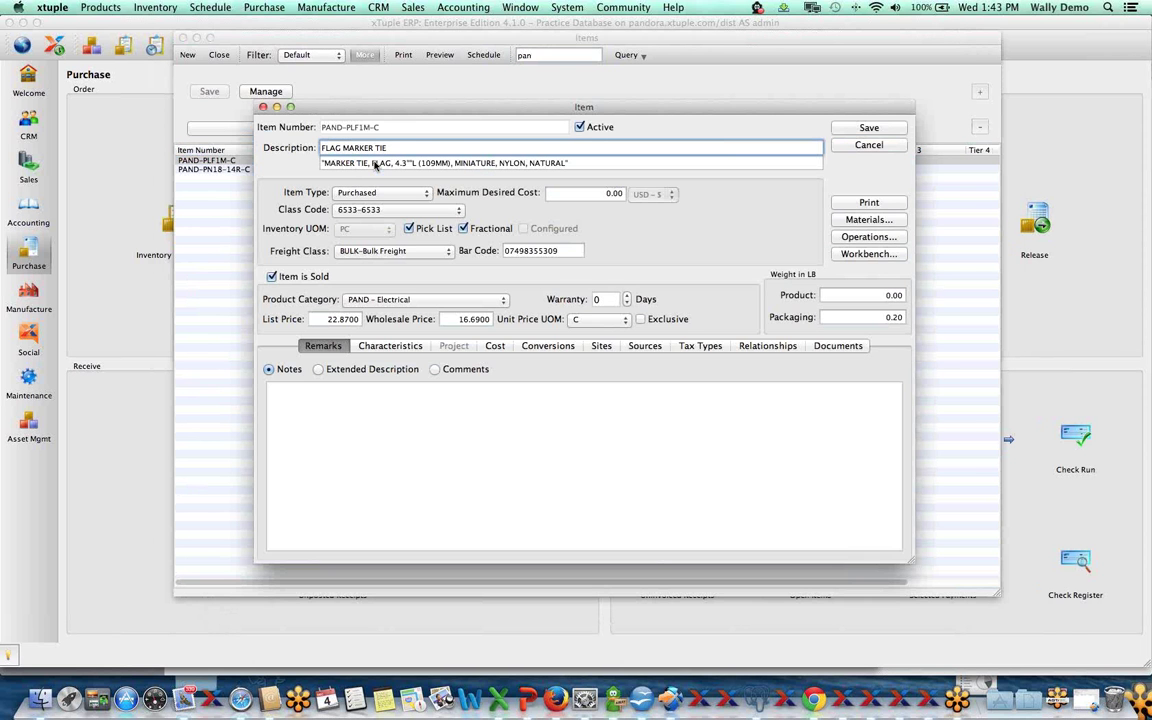
left_click_drag(427, 105, 353, 86)
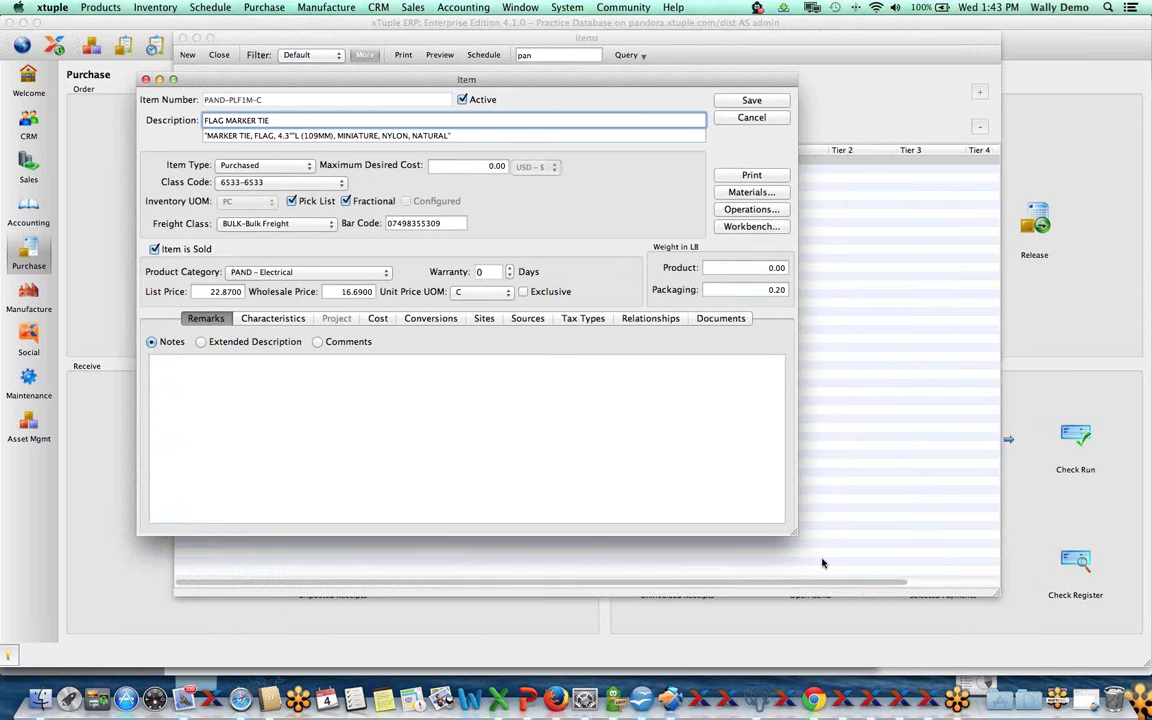
left_click_drag(795, 535, 835, 547)
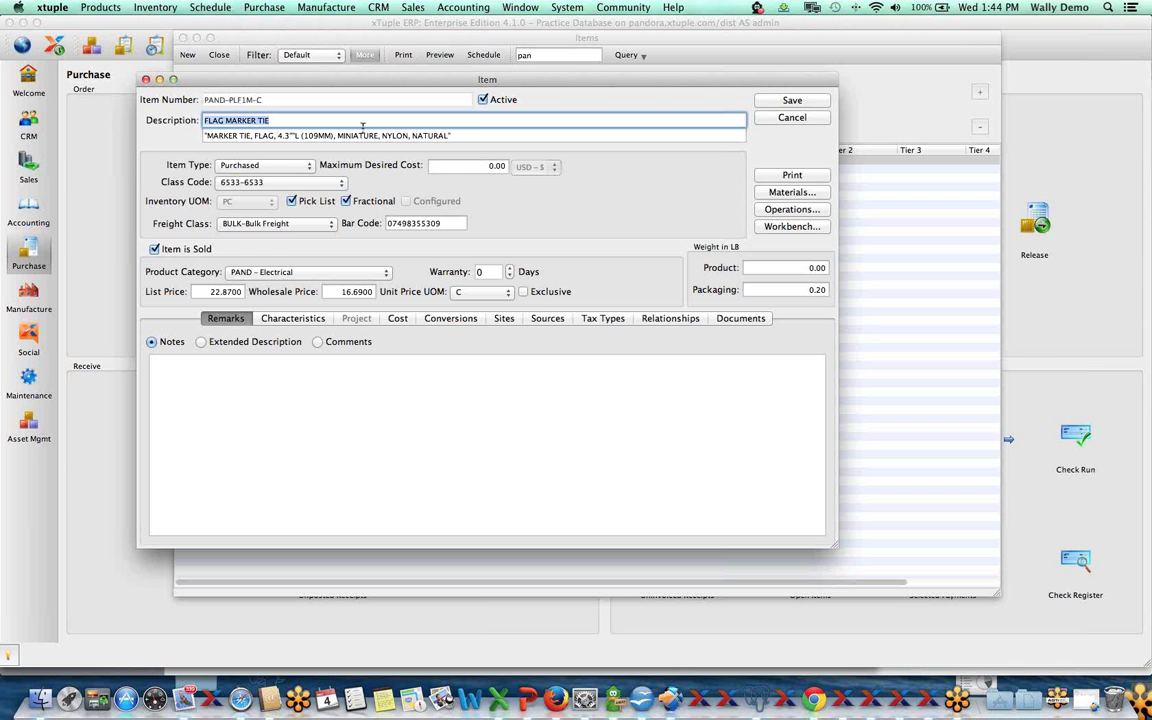
Review the item's second description line and the change log entries in its comments.
key("Tab")
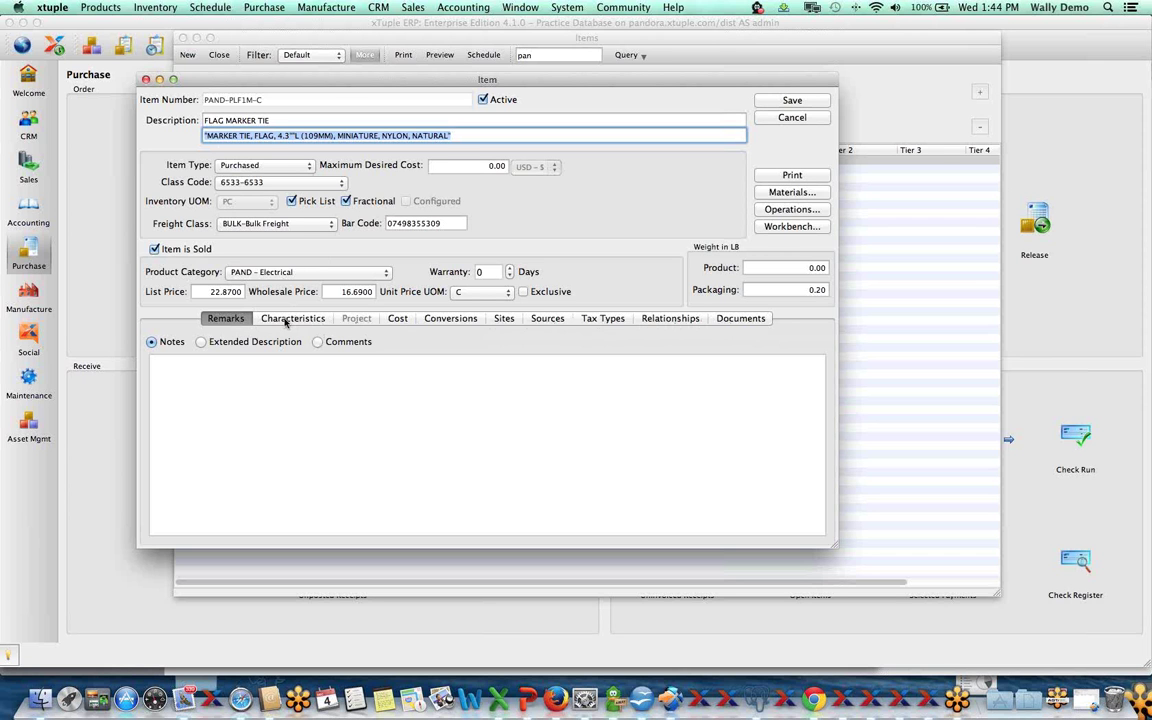
left_click(318, 341)
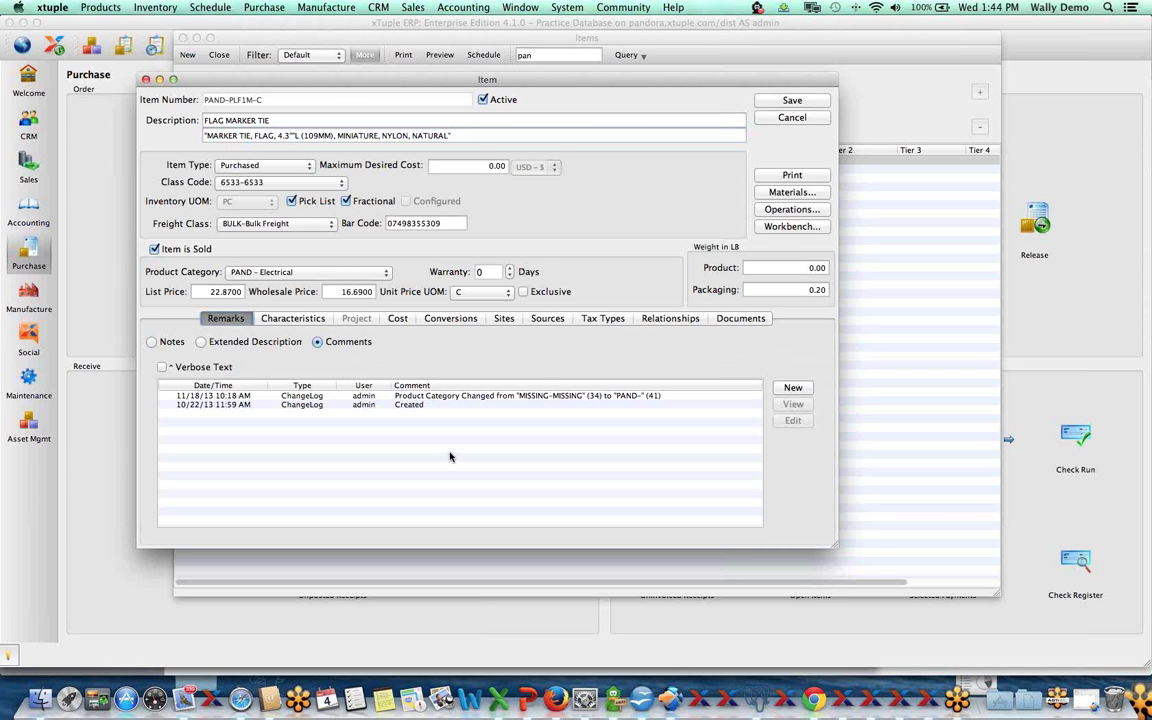
left_click(406, 396)
left_click(412, 405)
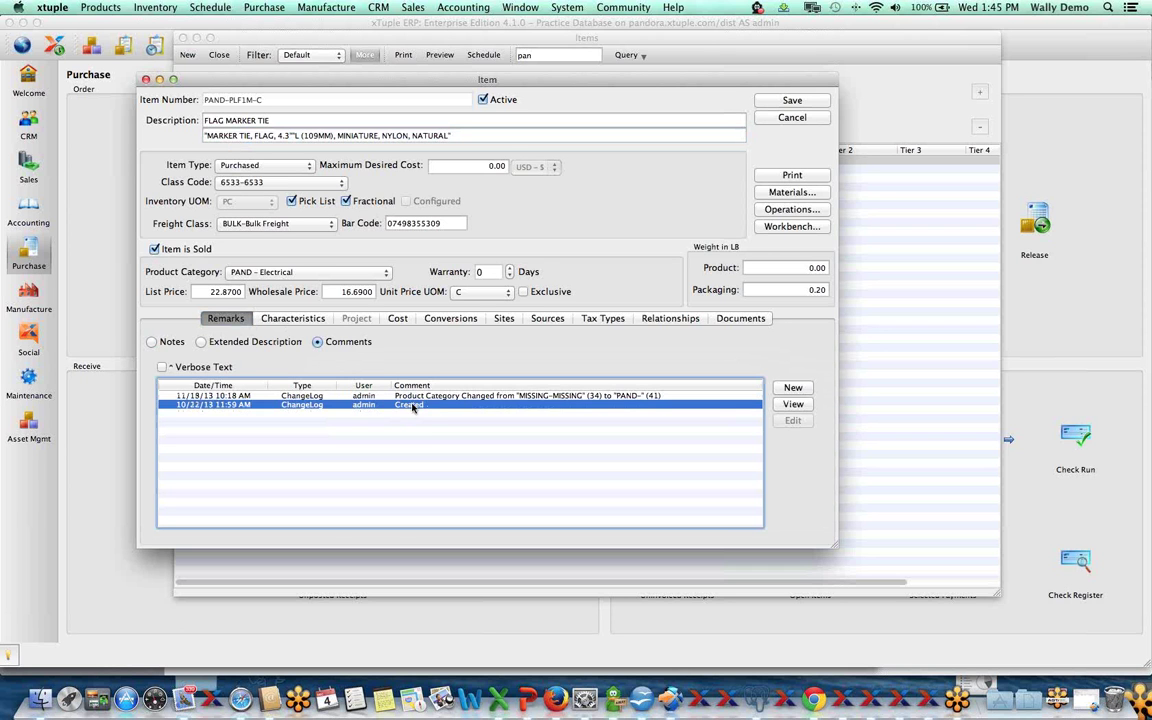
Add a LostSale characteristic with the value Pricing to item PAND-PLF1M-C and save it.
left_click(290, 319)
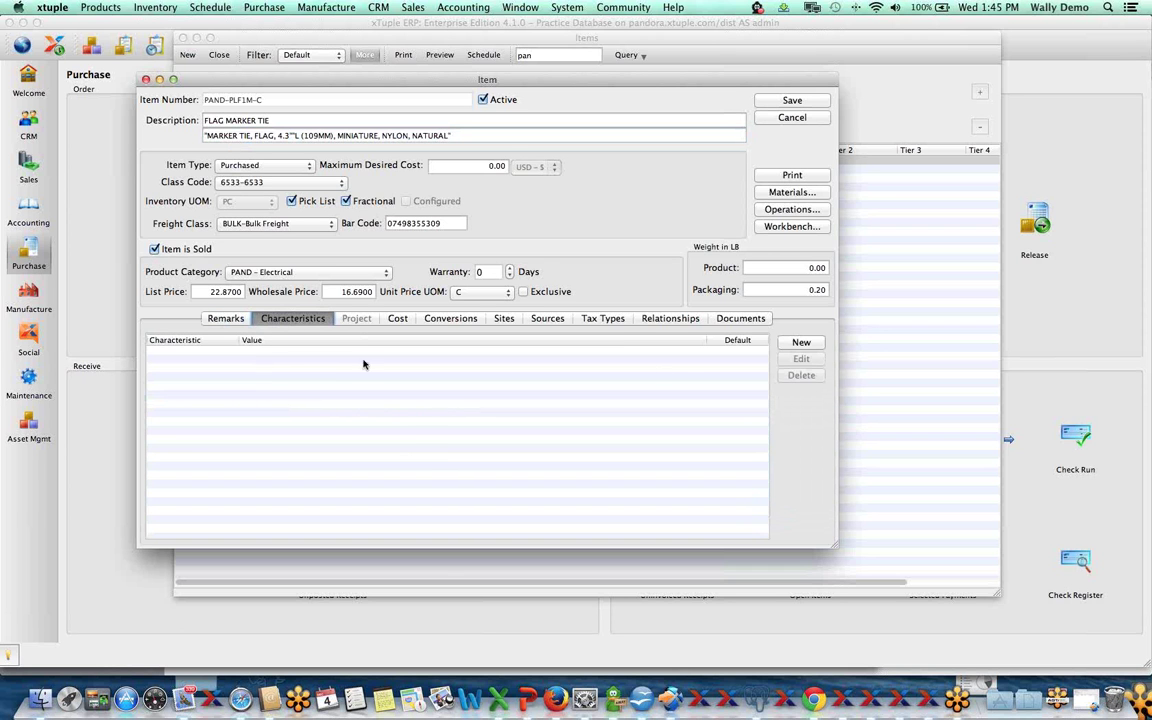
left_click(801, 343)
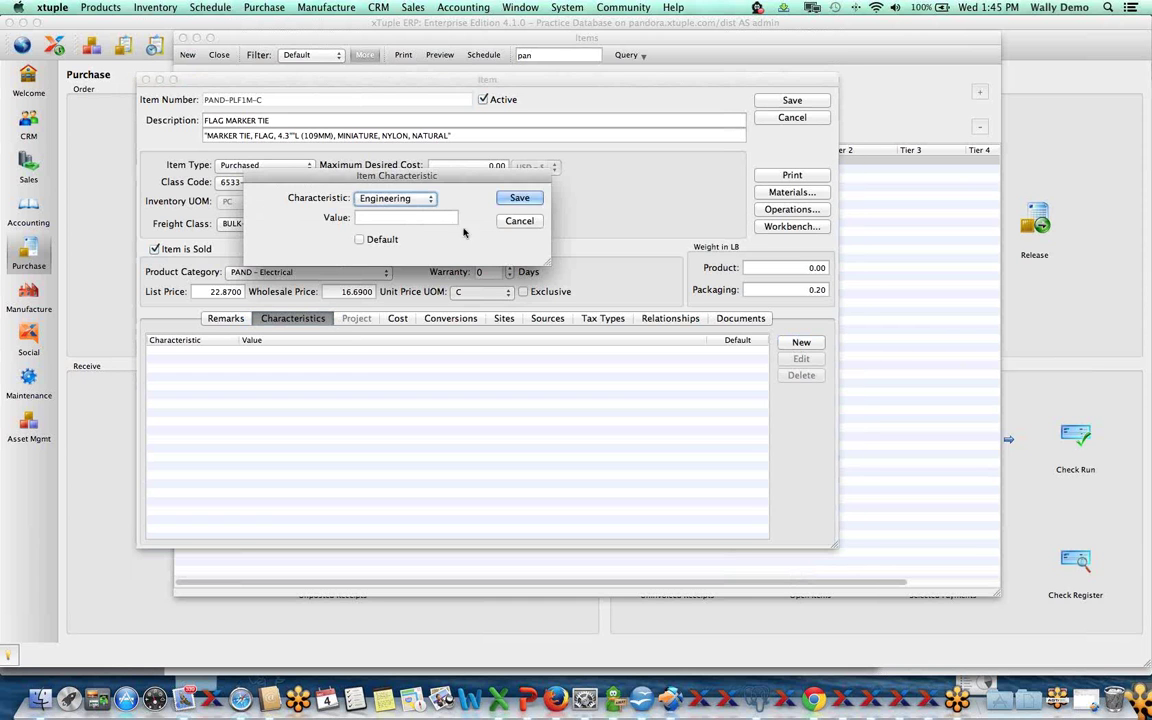
left_click(422, 198)
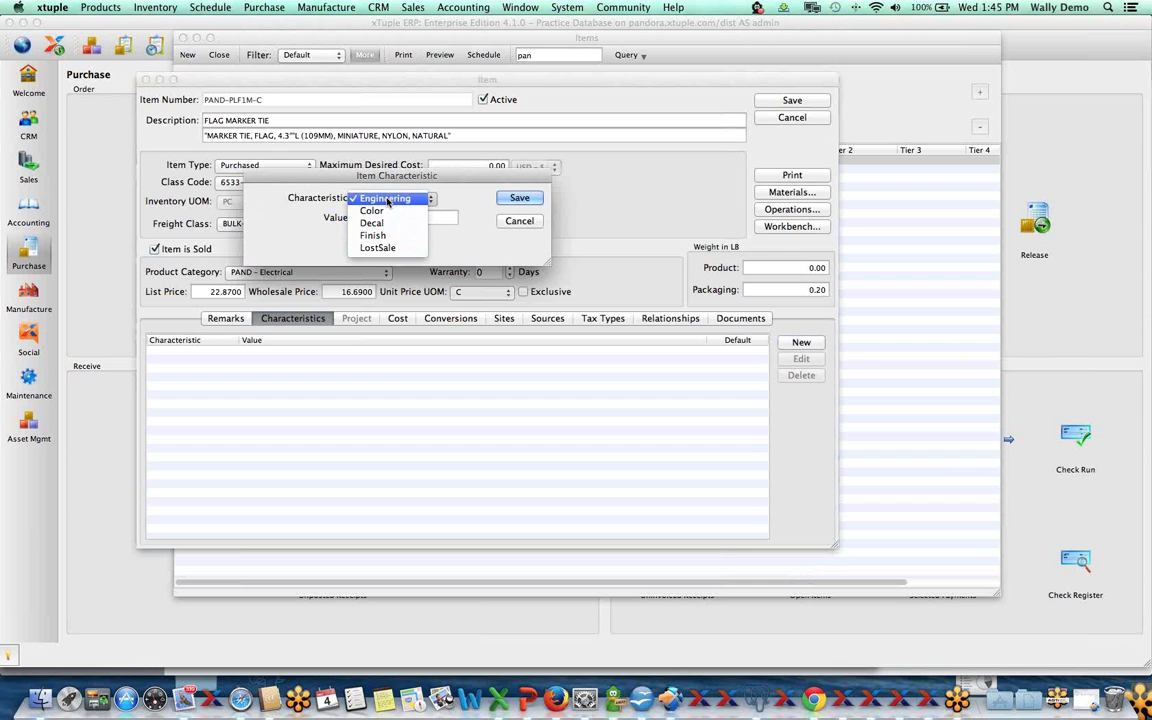
left_click(388, 199)
key("Down")
key("Down")
key("Down")
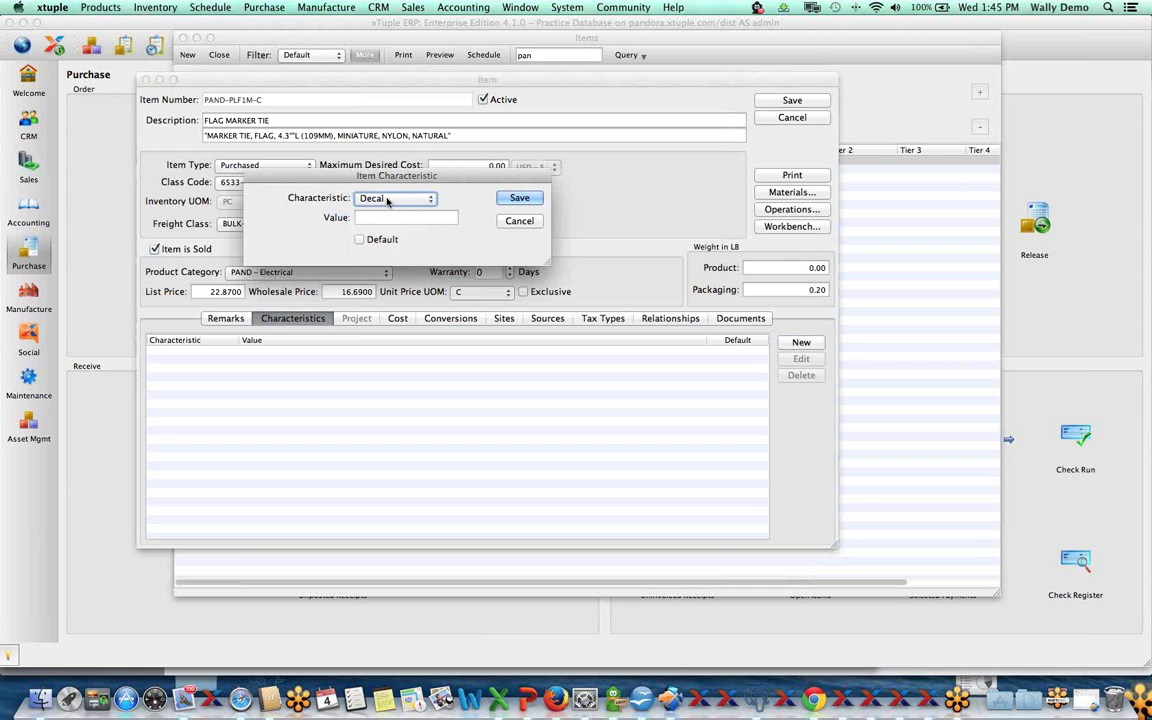
key("Down")
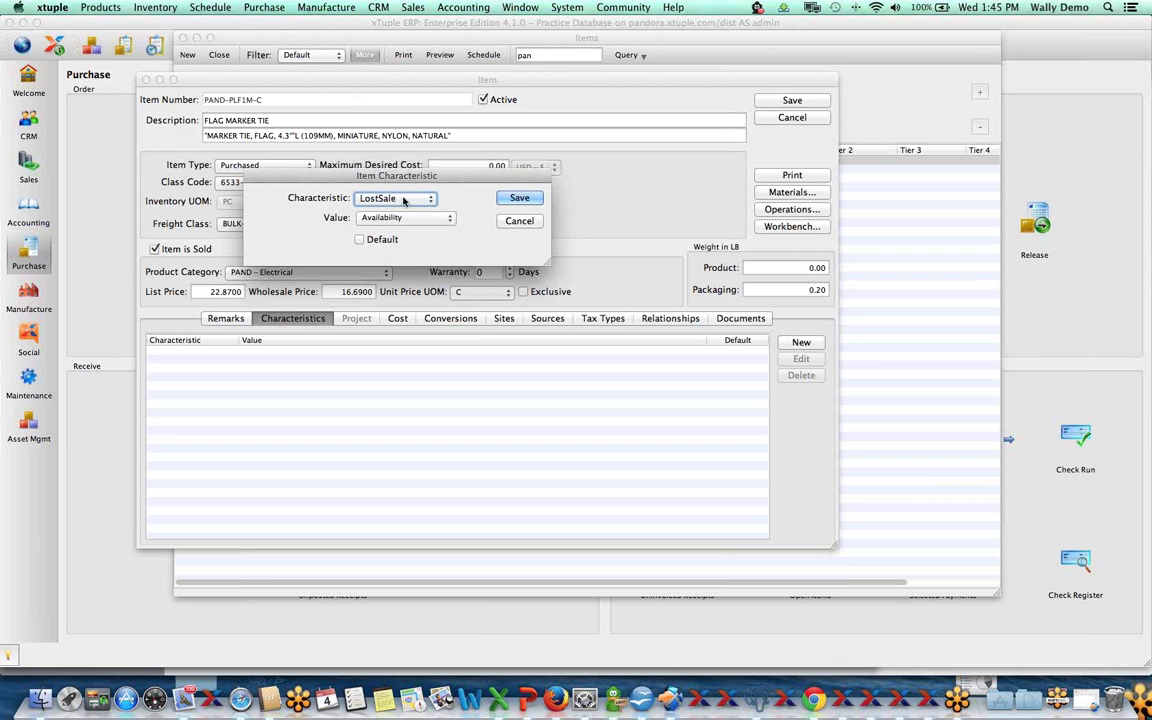
key("Up")
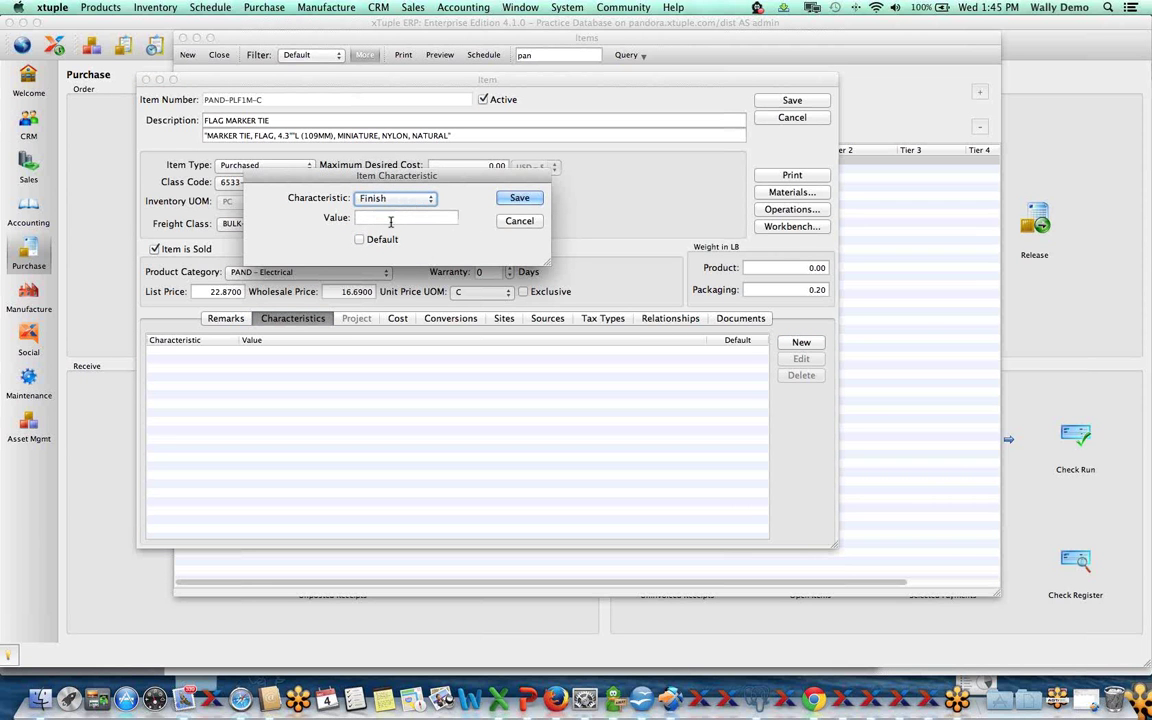
key("Down")
left_click(401, 218)
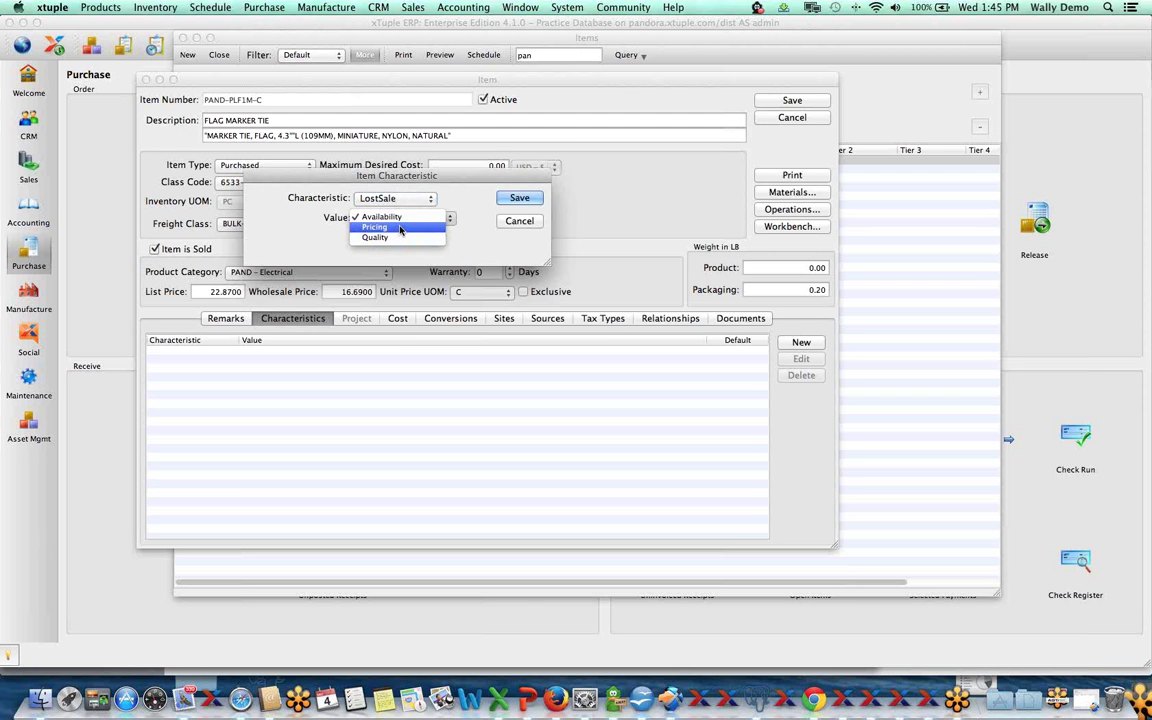
left_click(400, 229)
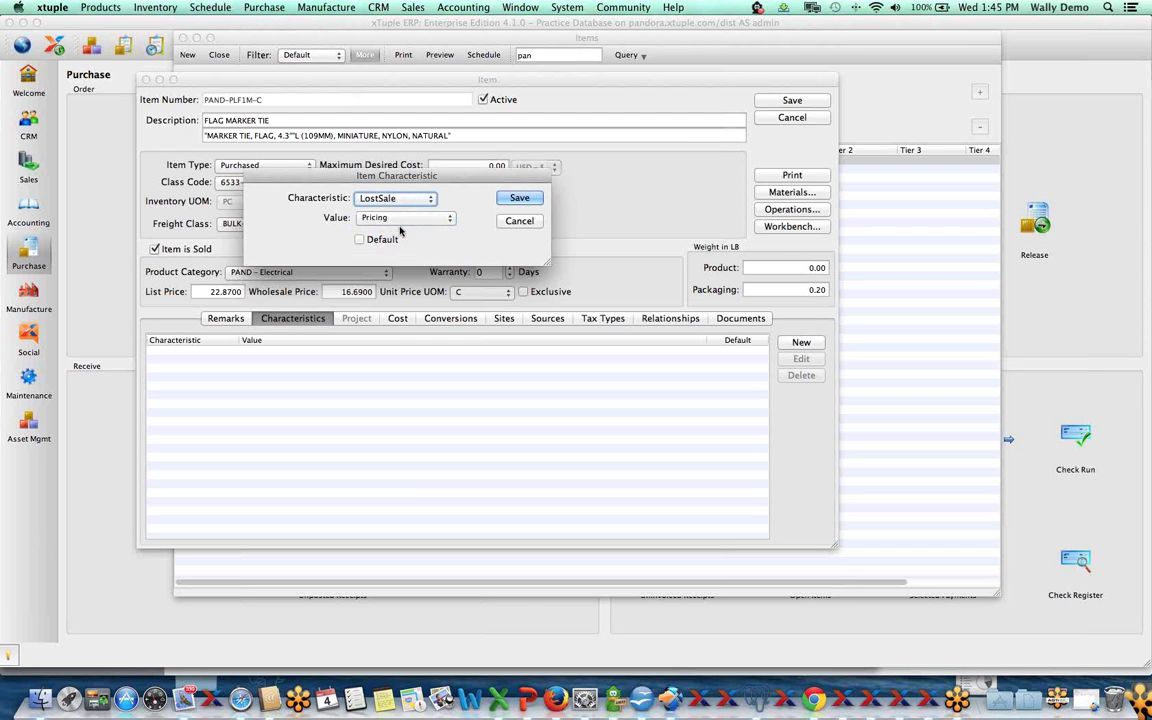
left_click(520, 198)
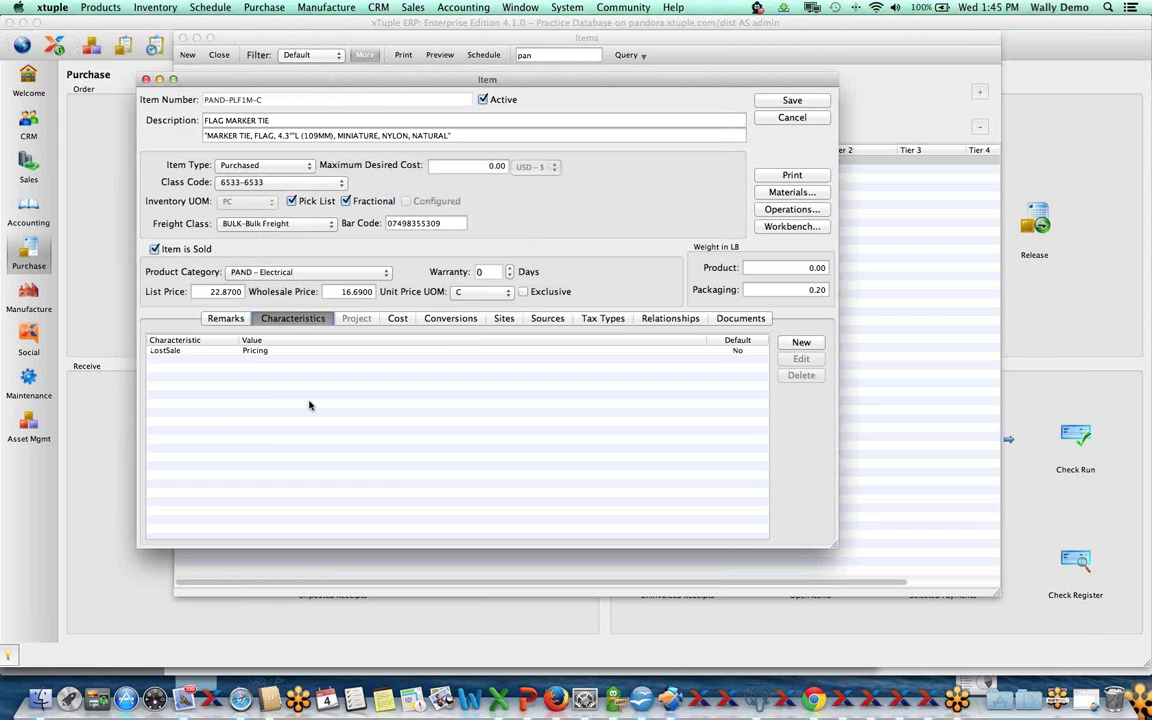
Review the item's cost elements, unit conversions and sites, and highlight its list price.
left_click(397, 319)
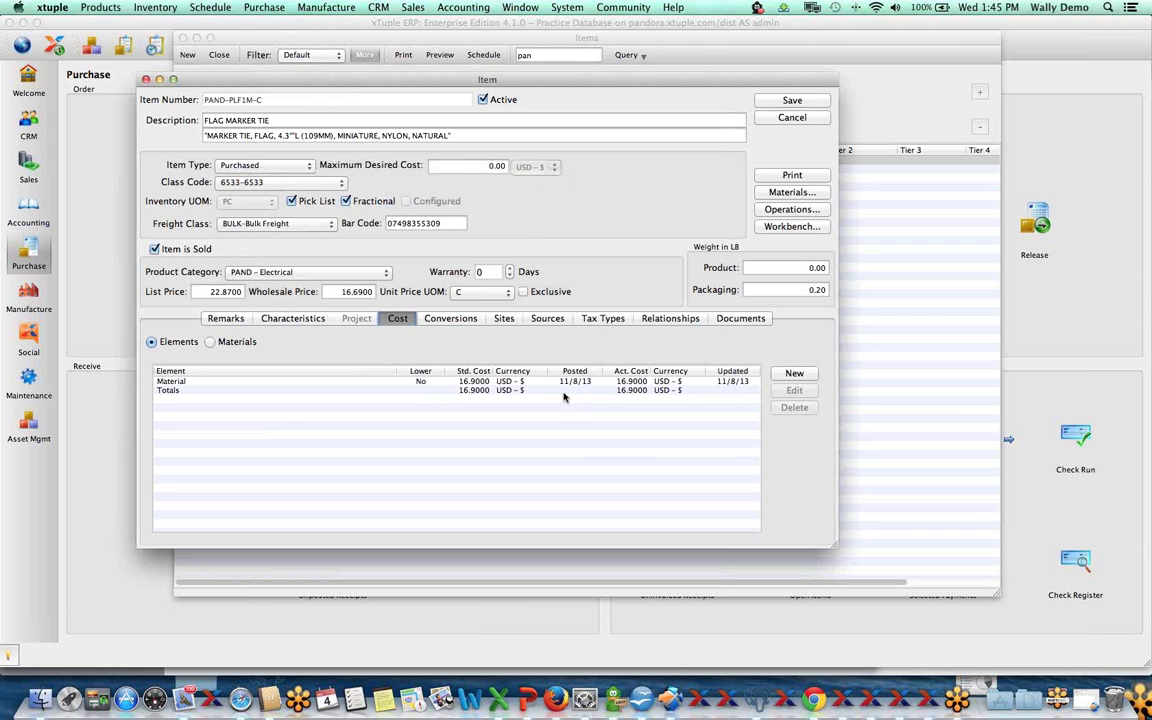
left_click(470, 320)
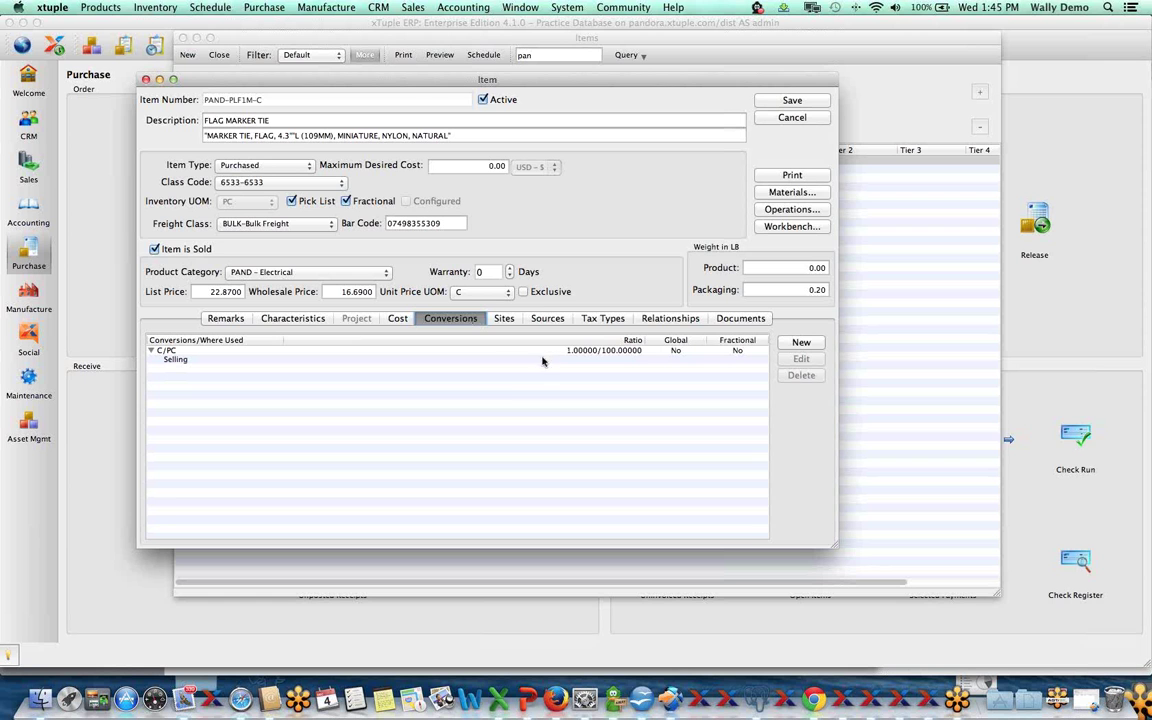
left_click(506, 318)
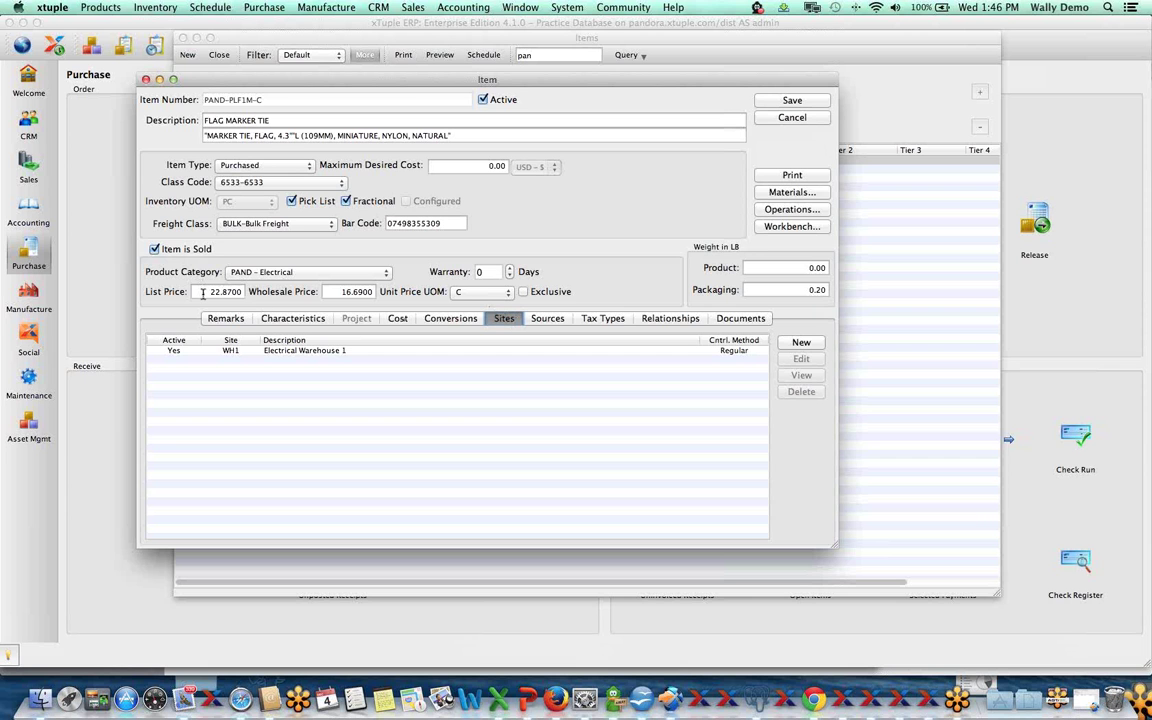
left_click_drag(203, 292, 250, 292)
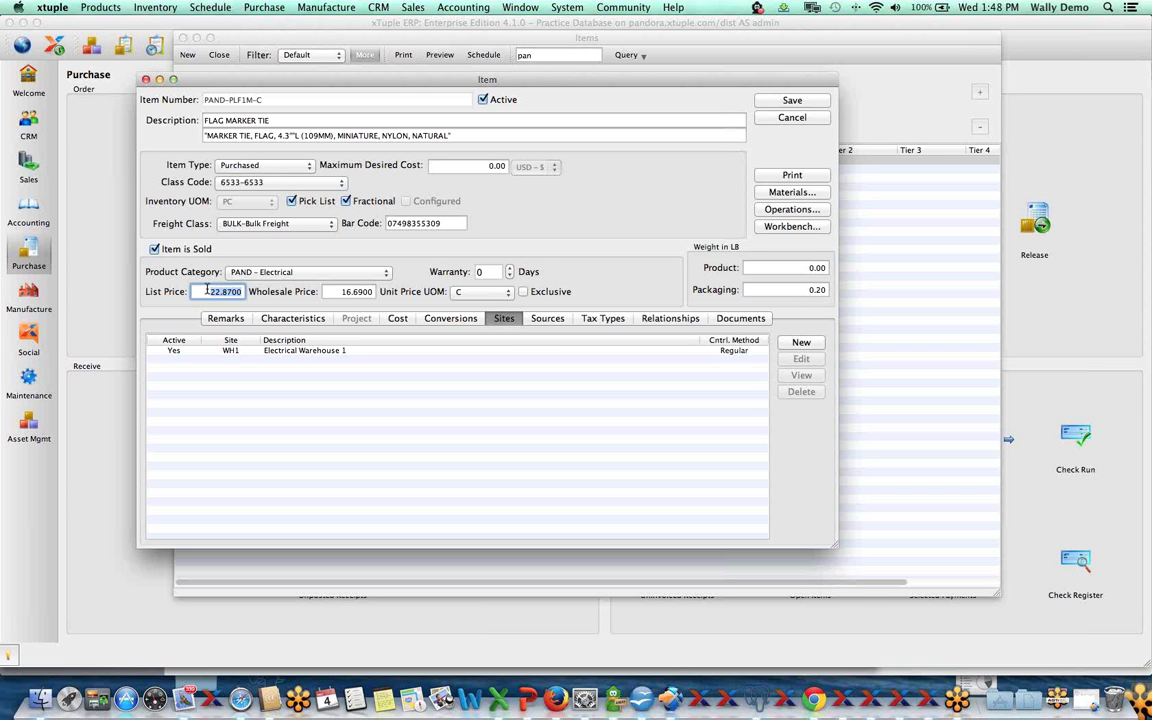
Review the PANDUIT CORPORATION source of item PAND-PLF1M-C, checking its bar code, vendor description, manufacturer details and contract choices.
left_click(548, 318)
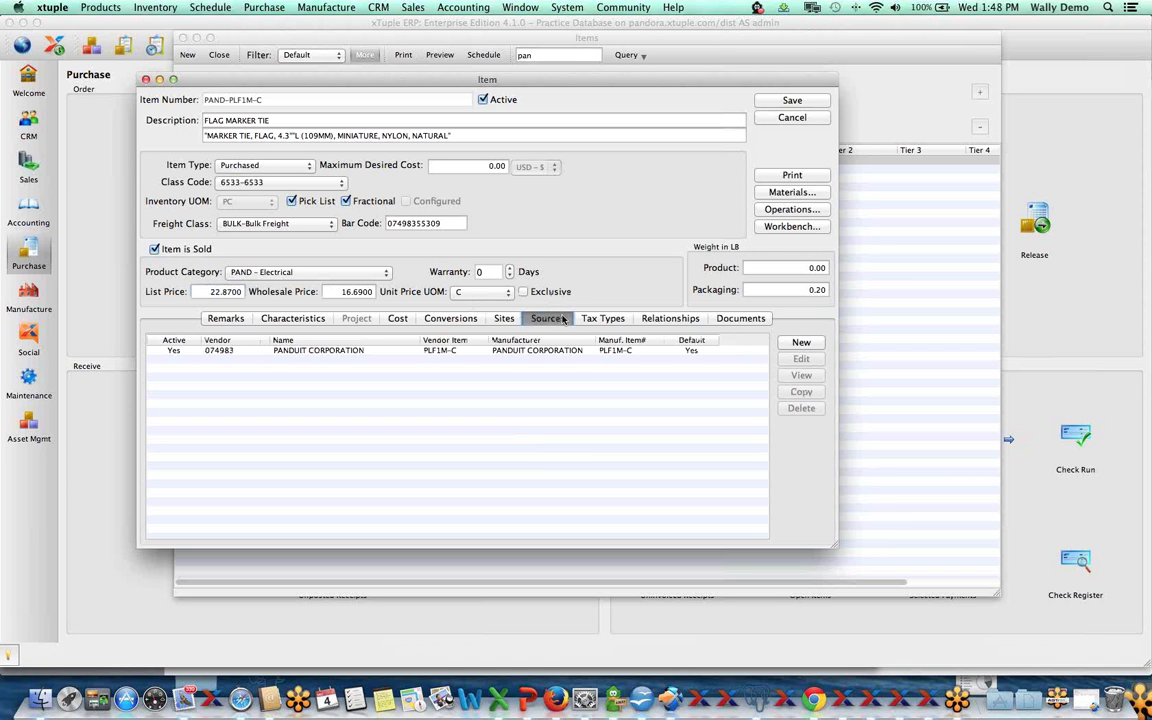
double_click(543, 350)
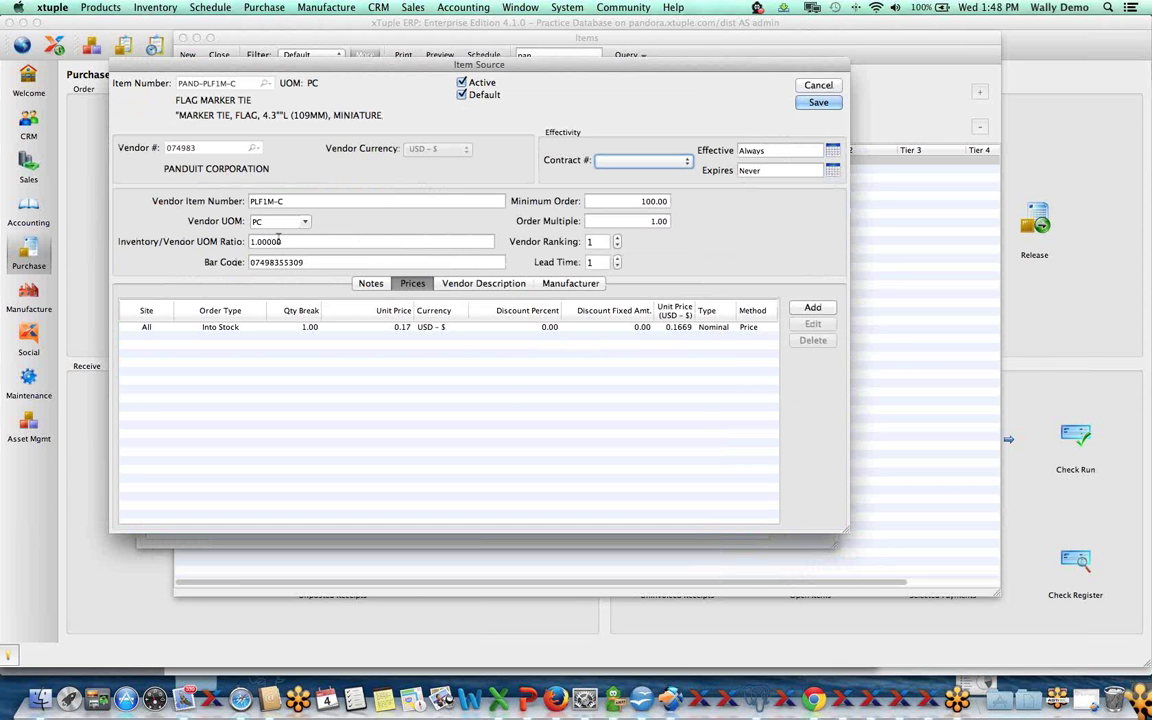
left_click_drag(330, 262, 188, 248)
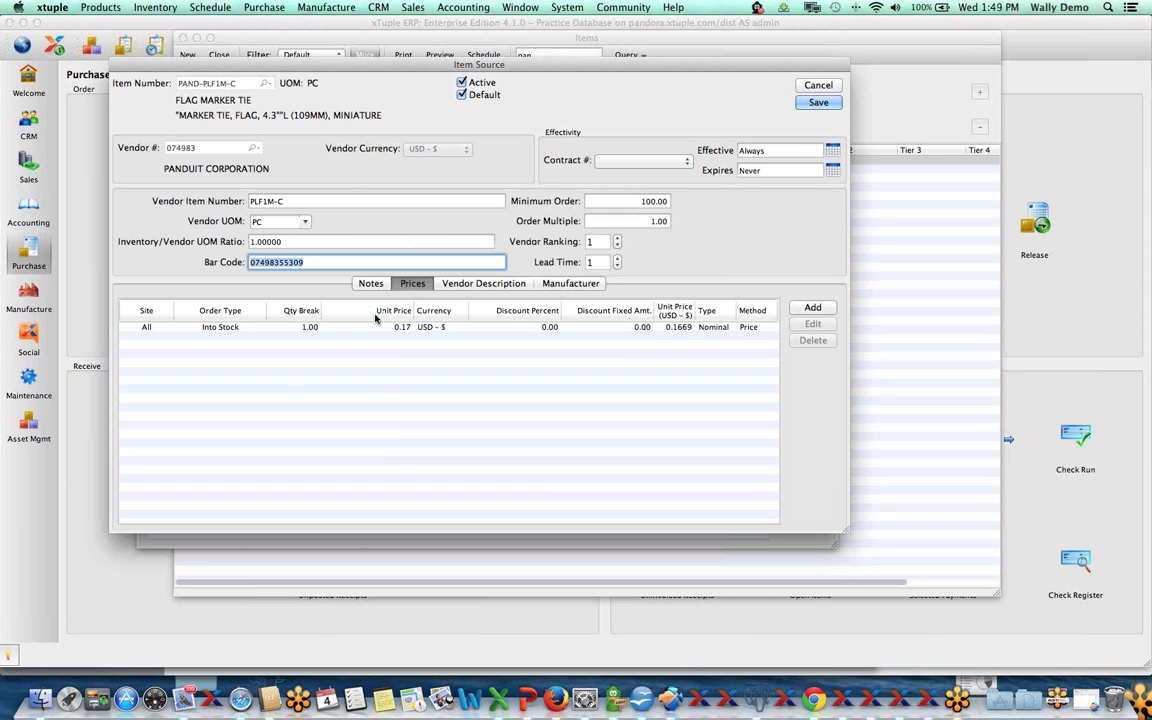
left_click(522, 284)
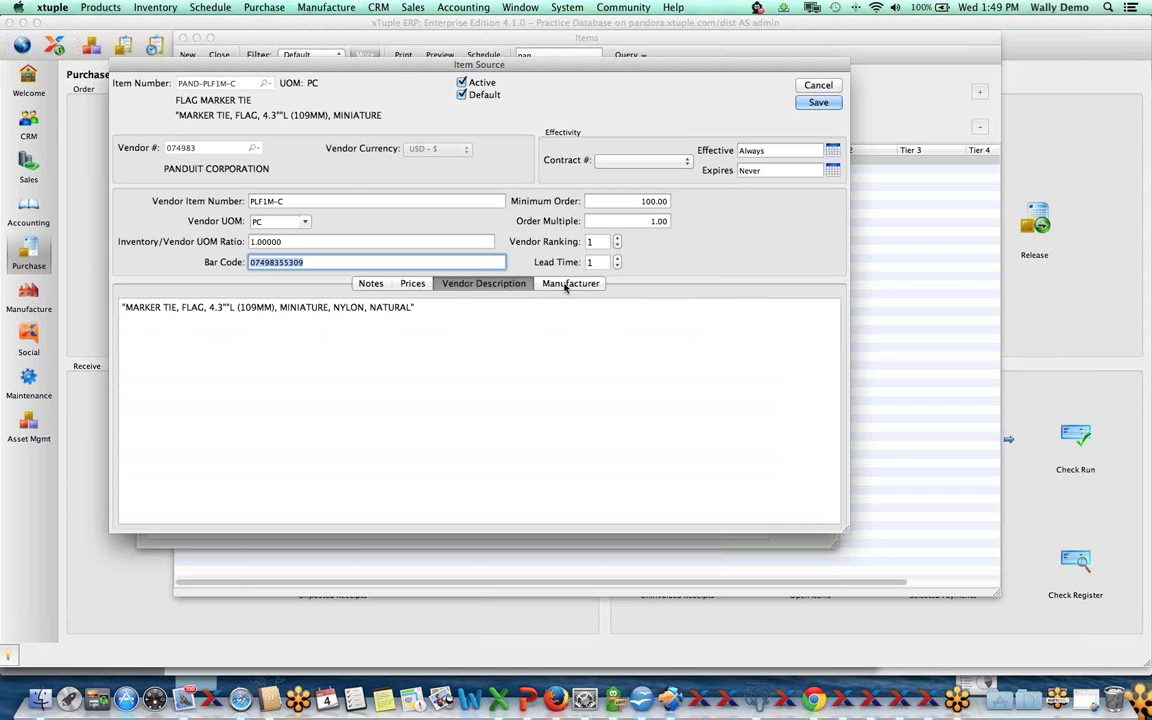
left_click(566, 284)
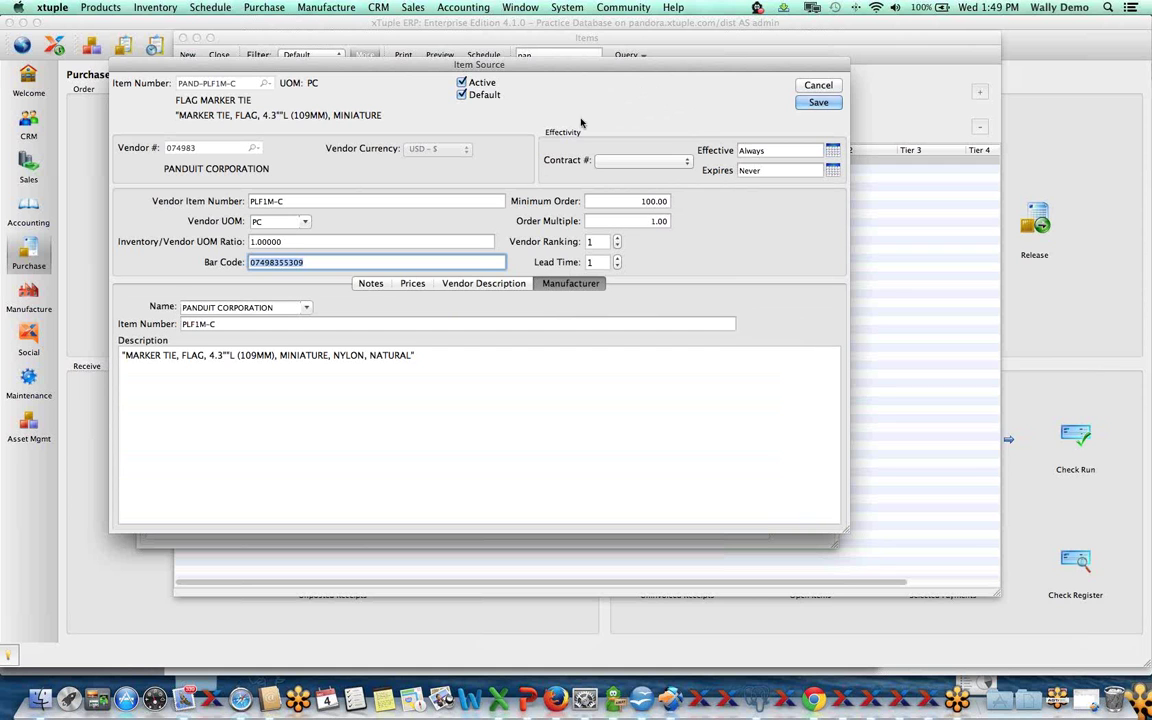
left_click(686, 161)
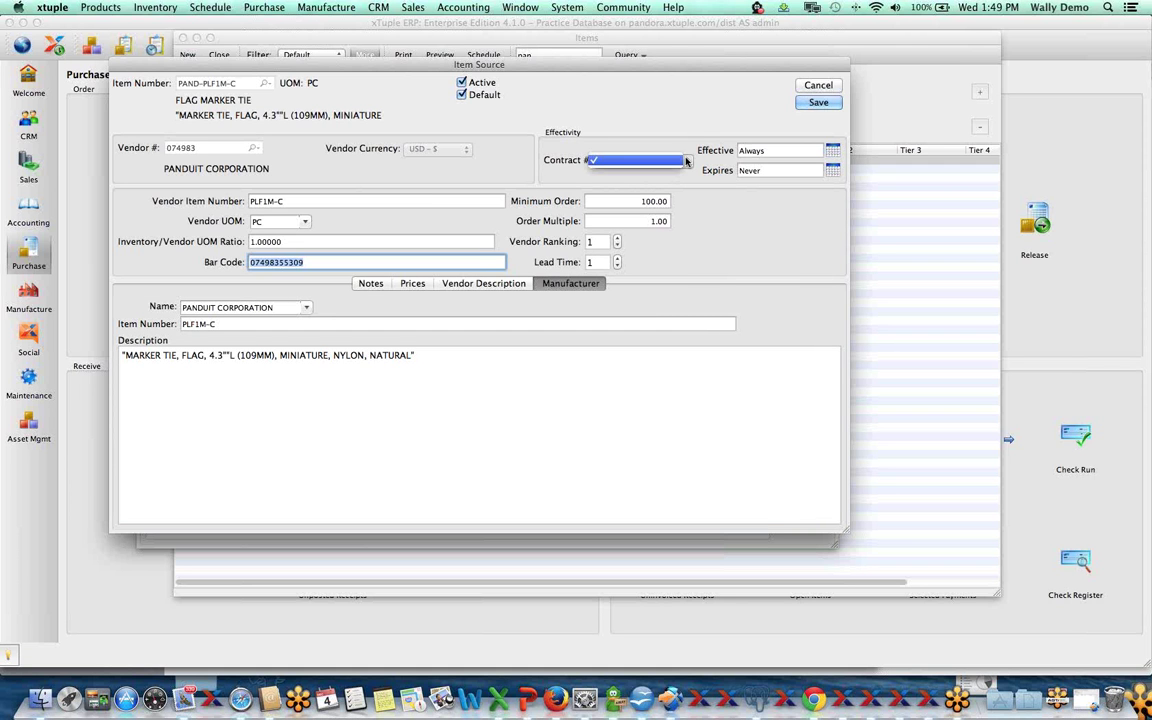
left_click(686, 161)
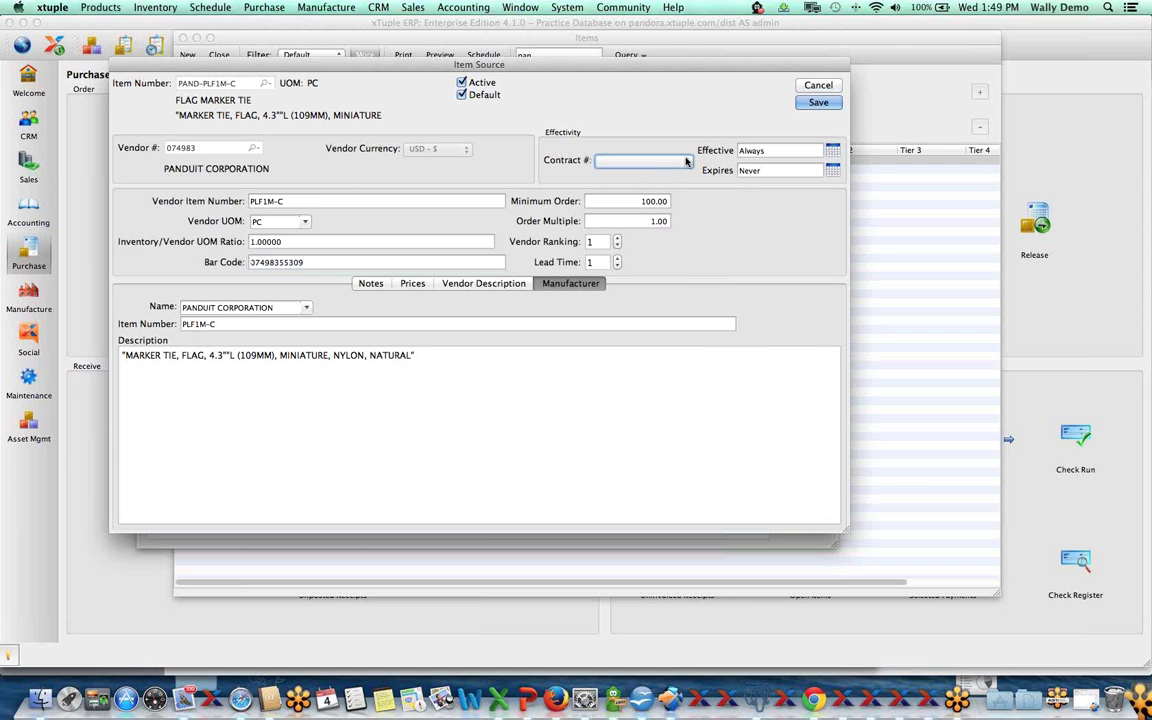
left_click(818, 86)
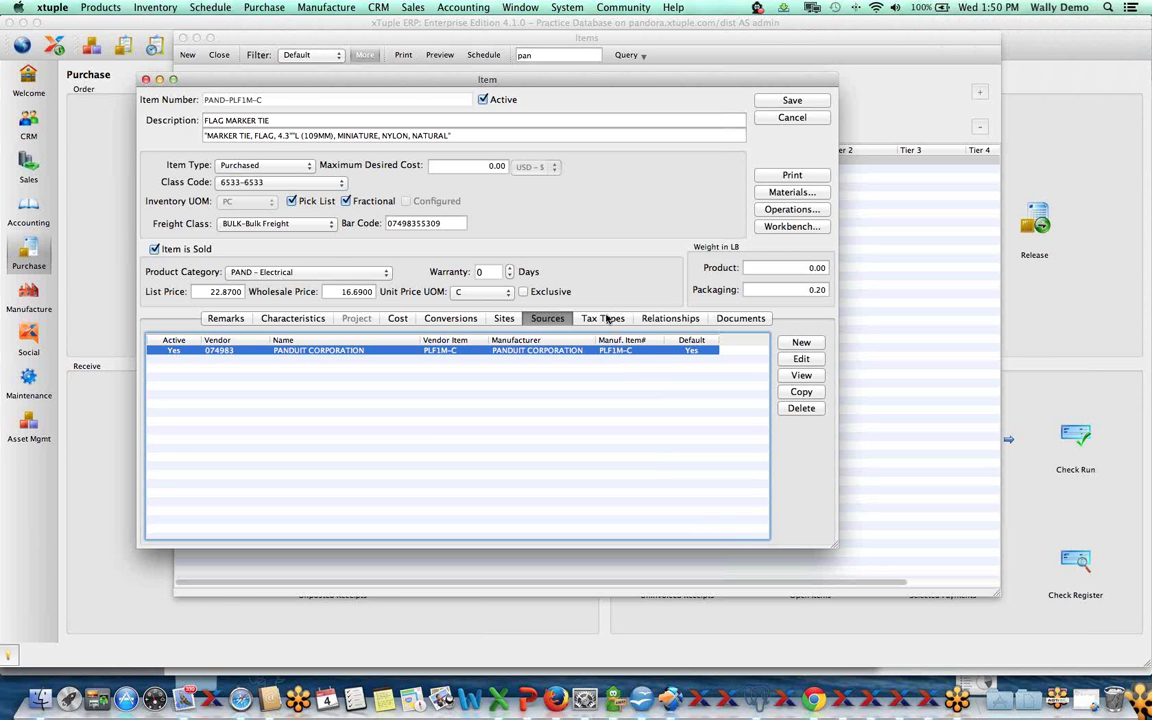
Review the item's relationships and its attached Image and Spec Sheet documents, closing the item and the Items list without saving.
left_click(690, 320)
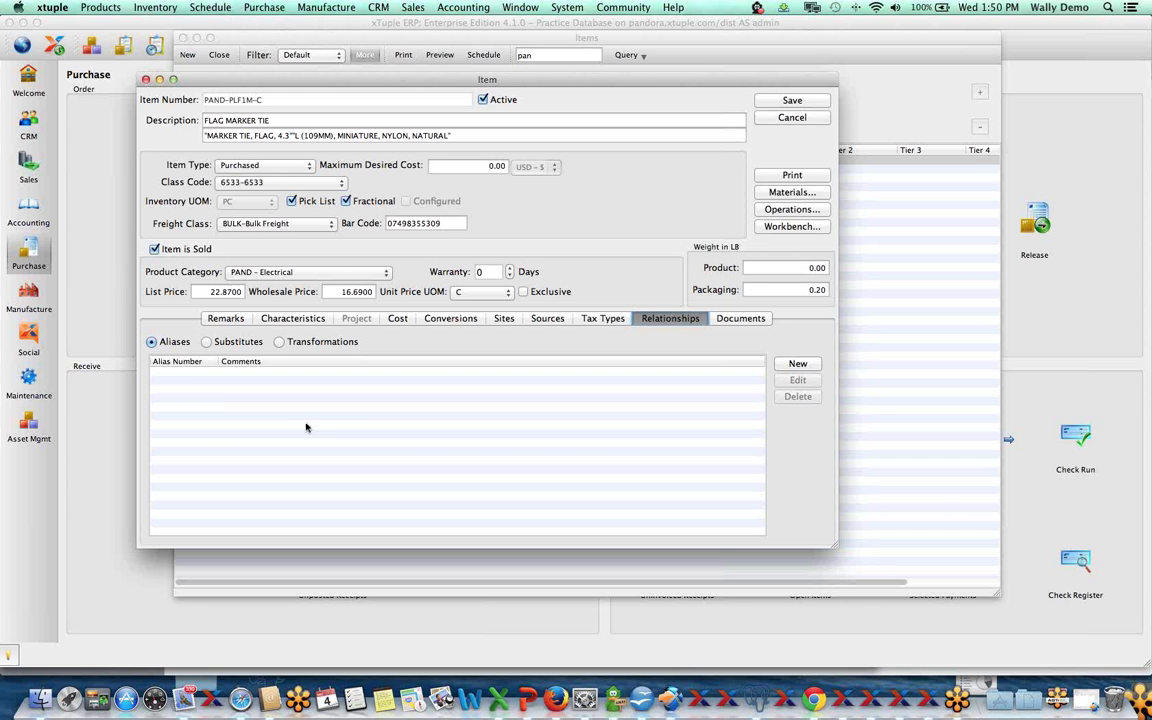
left_click(758, 320)
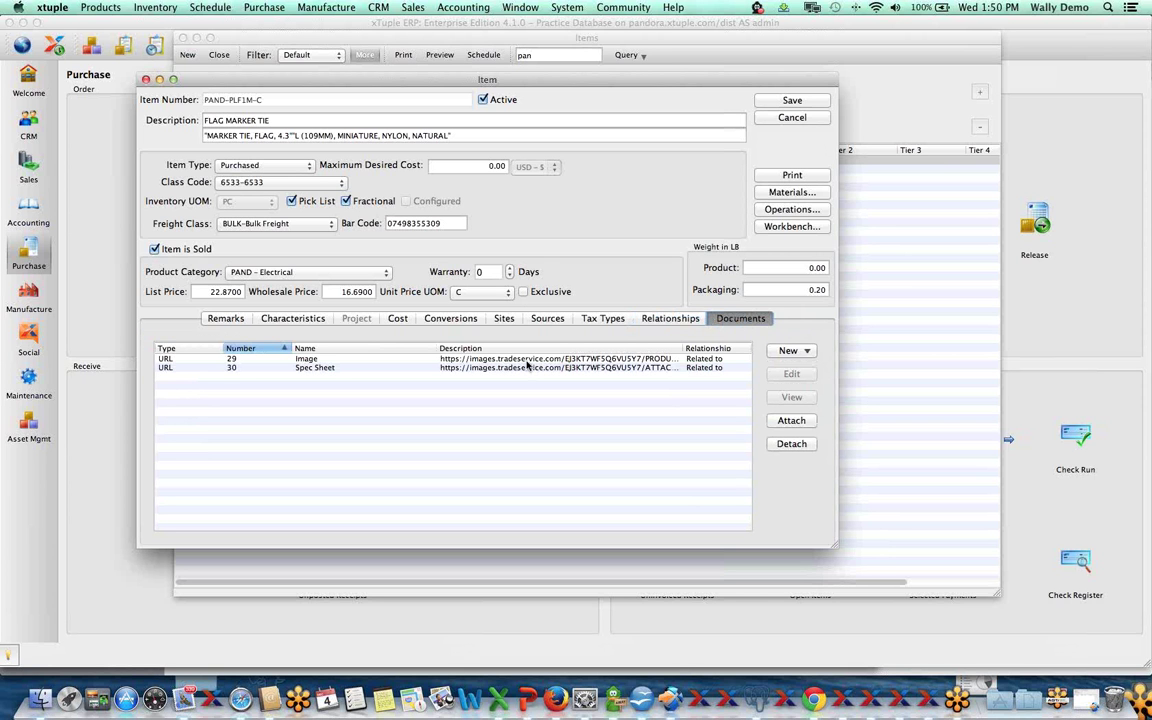
left_click(525, 368)
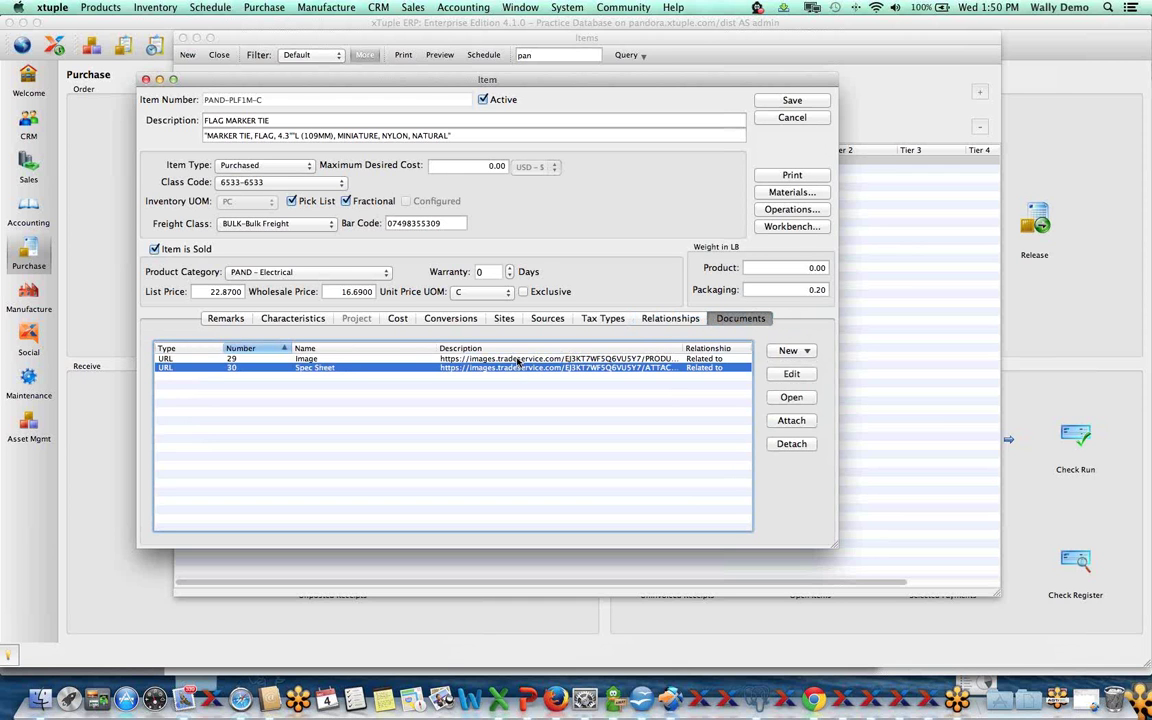
left_click(518, 359)
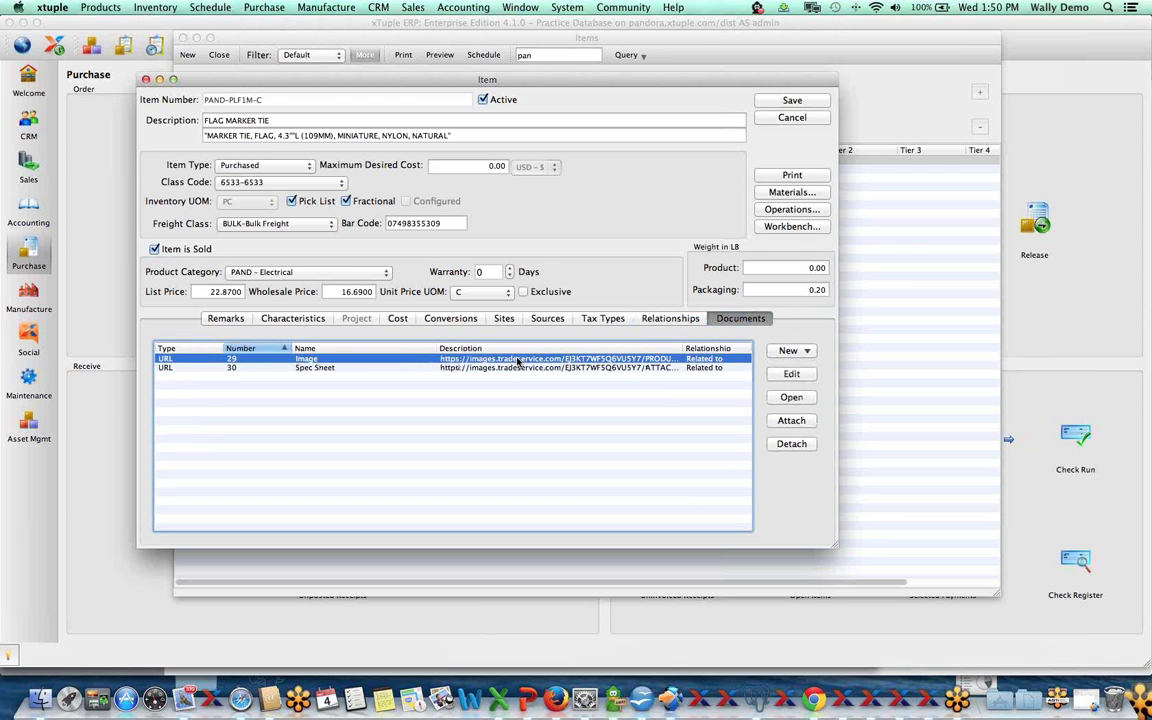
left_click(517, 368)
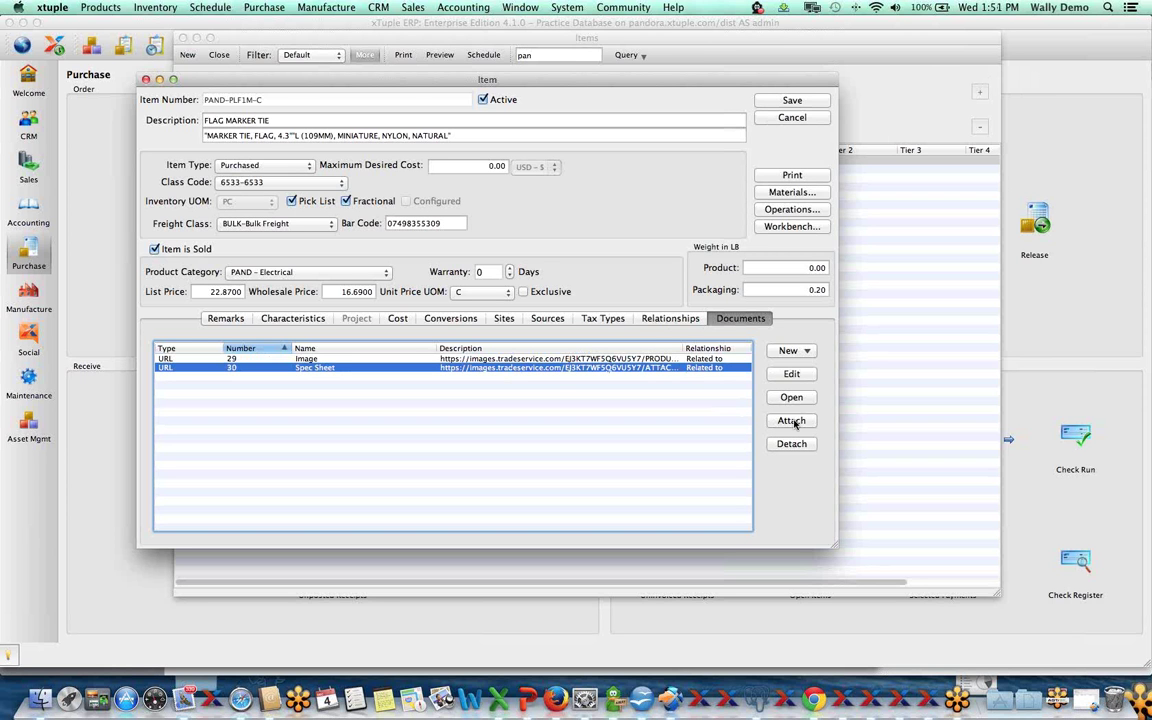
left_click(795, 118)
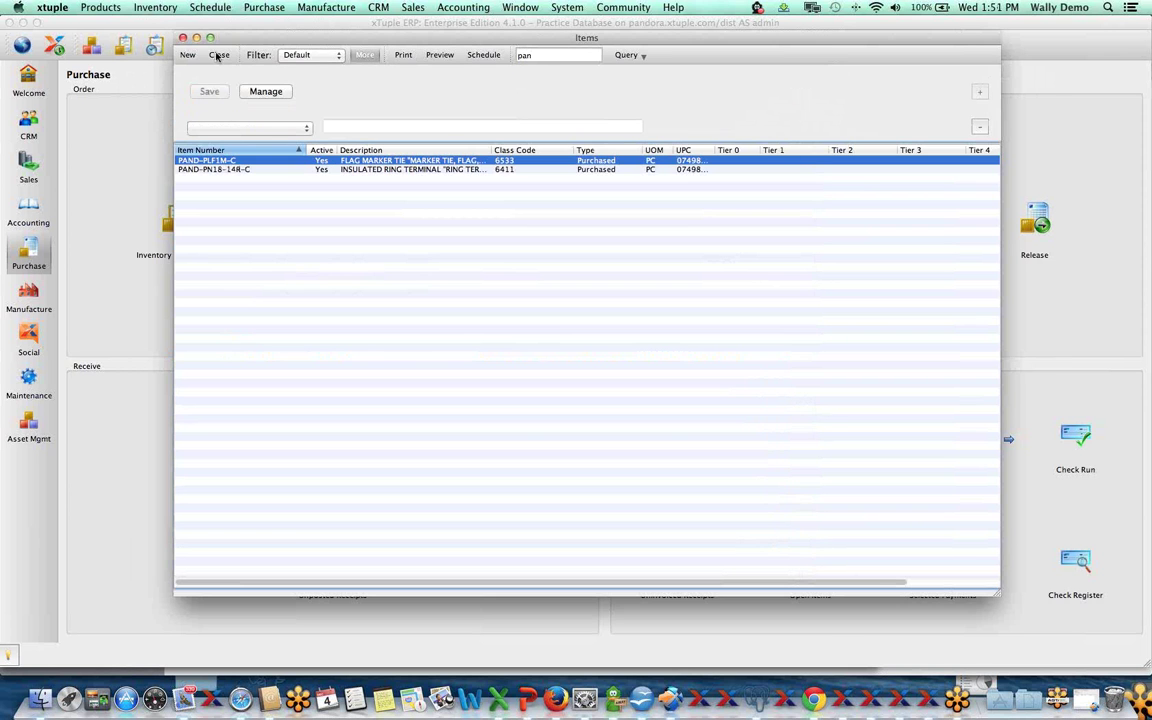
left_click(218, 55)
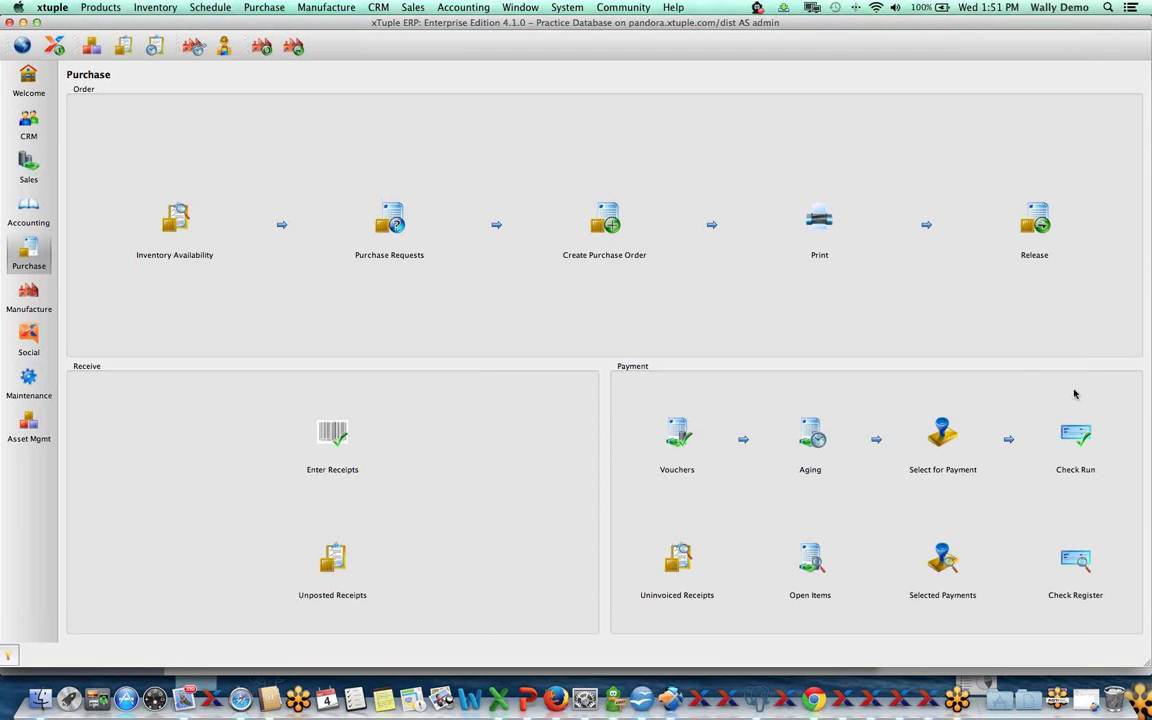
View the CRM and Sales desktops, highlighting the quotes and orders rows in Sales Activities.
left_click(29, 120)
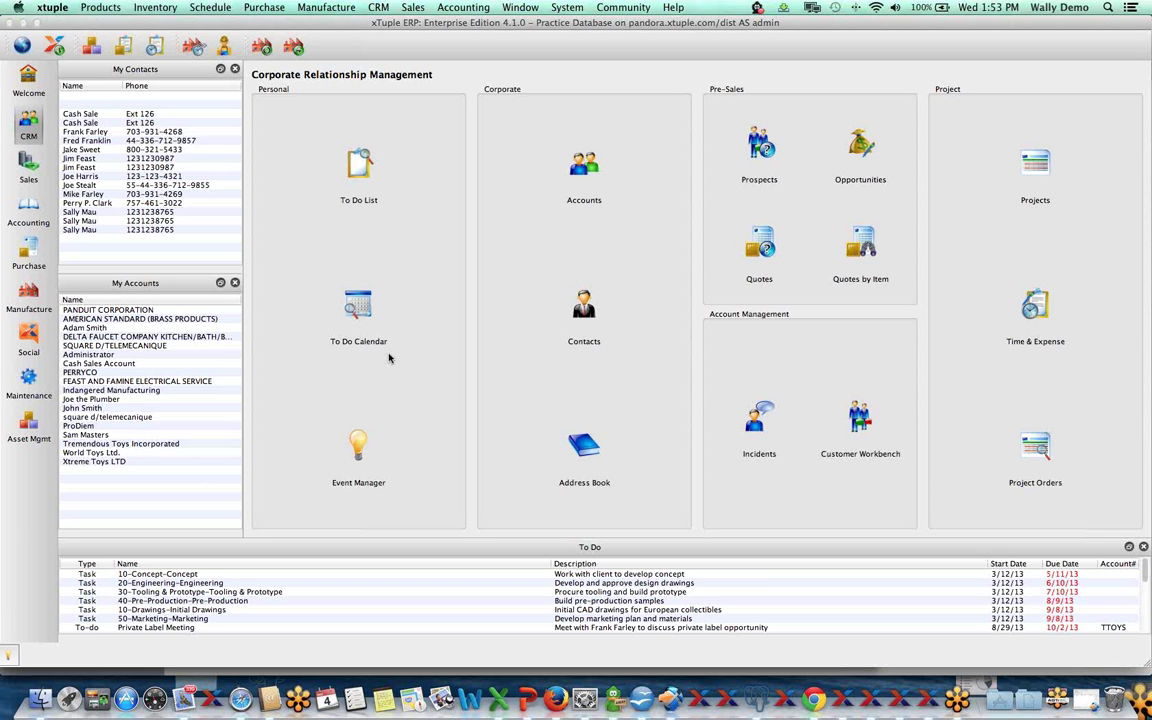
left_click(29, 168)
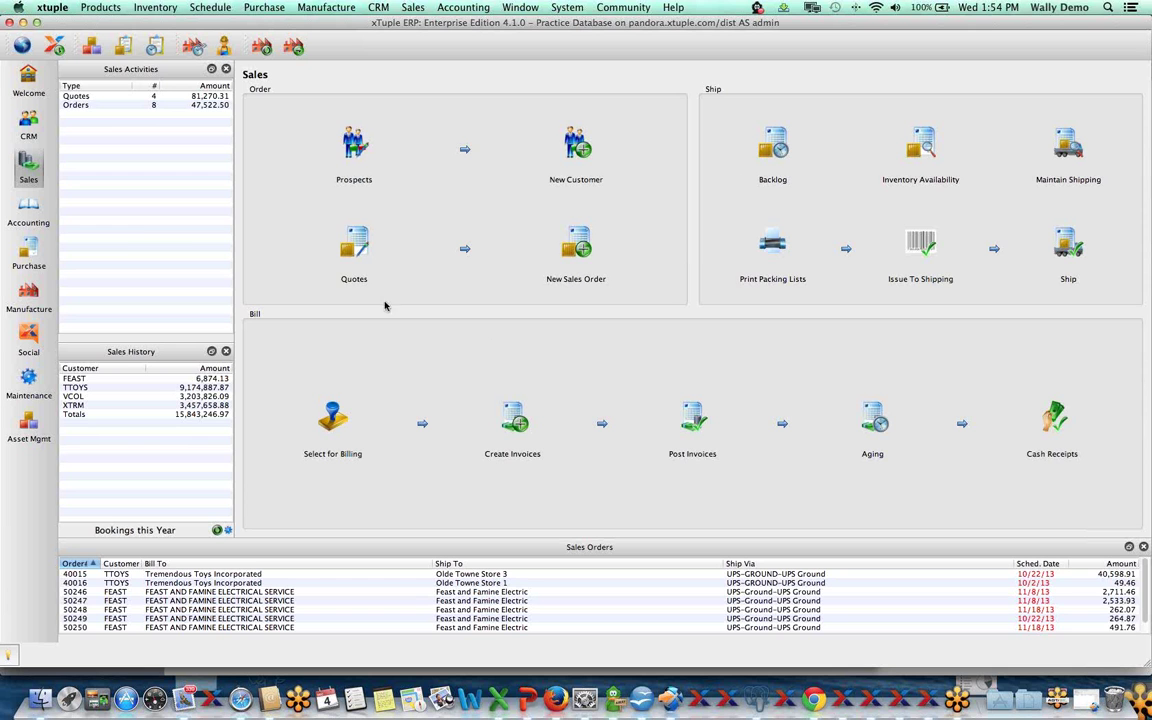
left_click(185, 97)
left_click(188, 105)
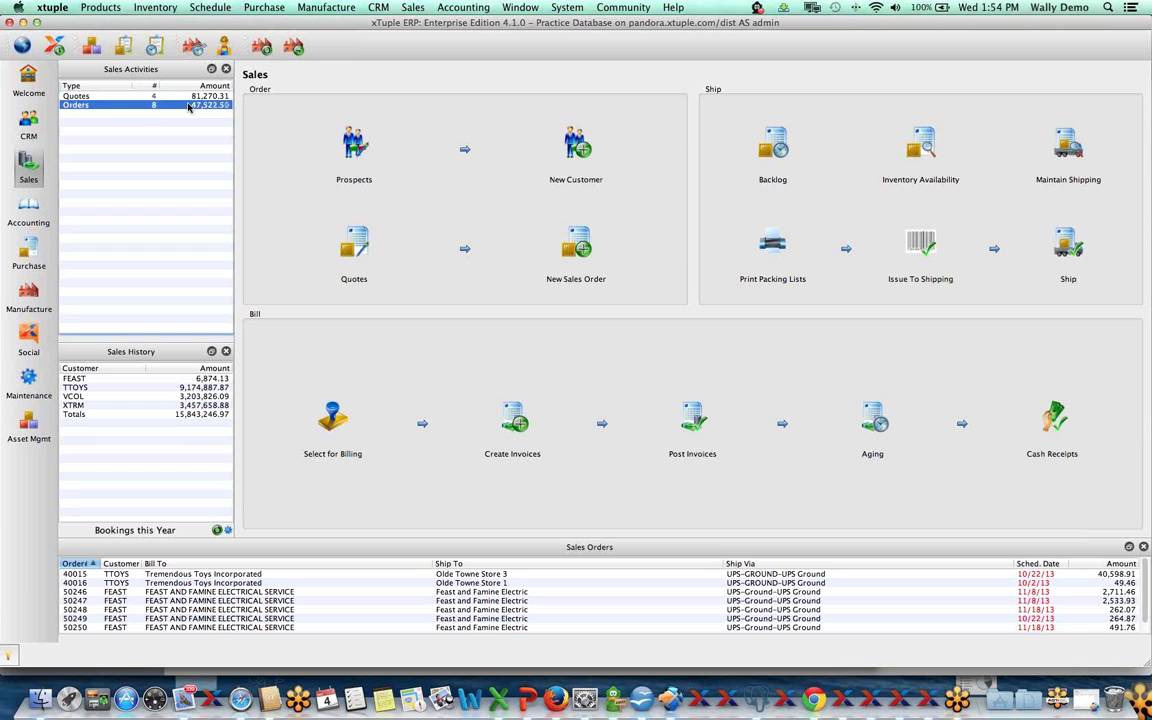
left_click(93, 95)
left_click(97, 105)
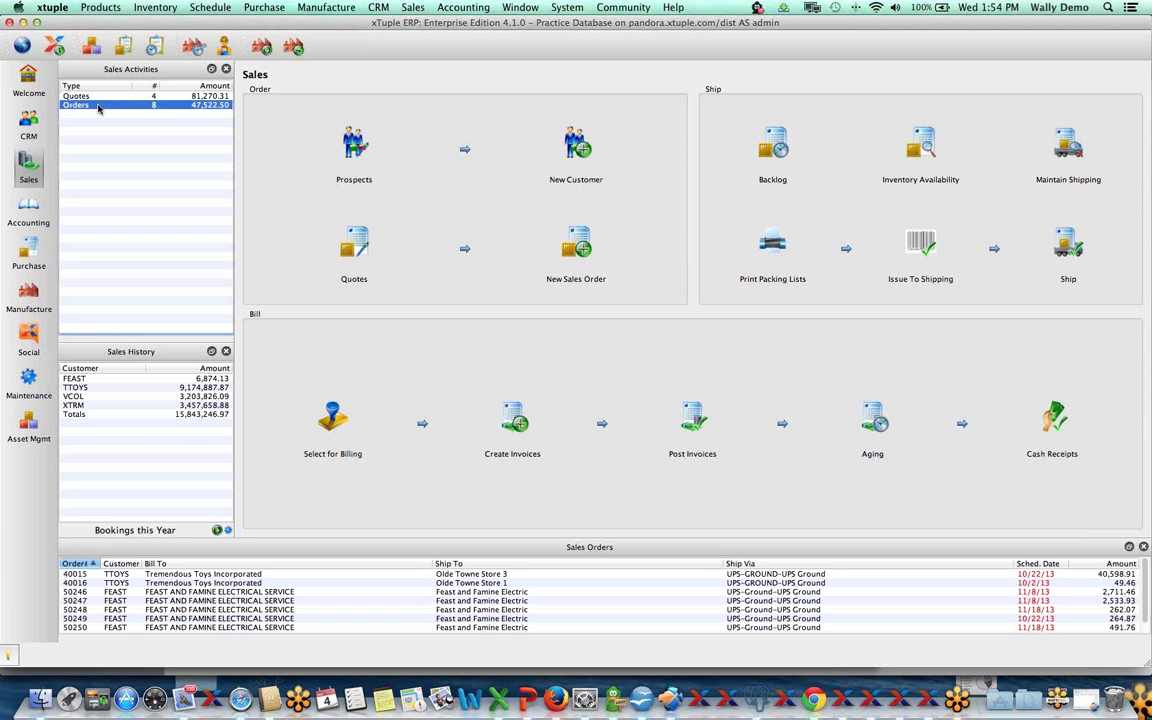
Check the available row actions for customer XTRM in Sales History and for a FEAST order in Sales Orders.
left_click(106, 387)
left_click(109, 405)
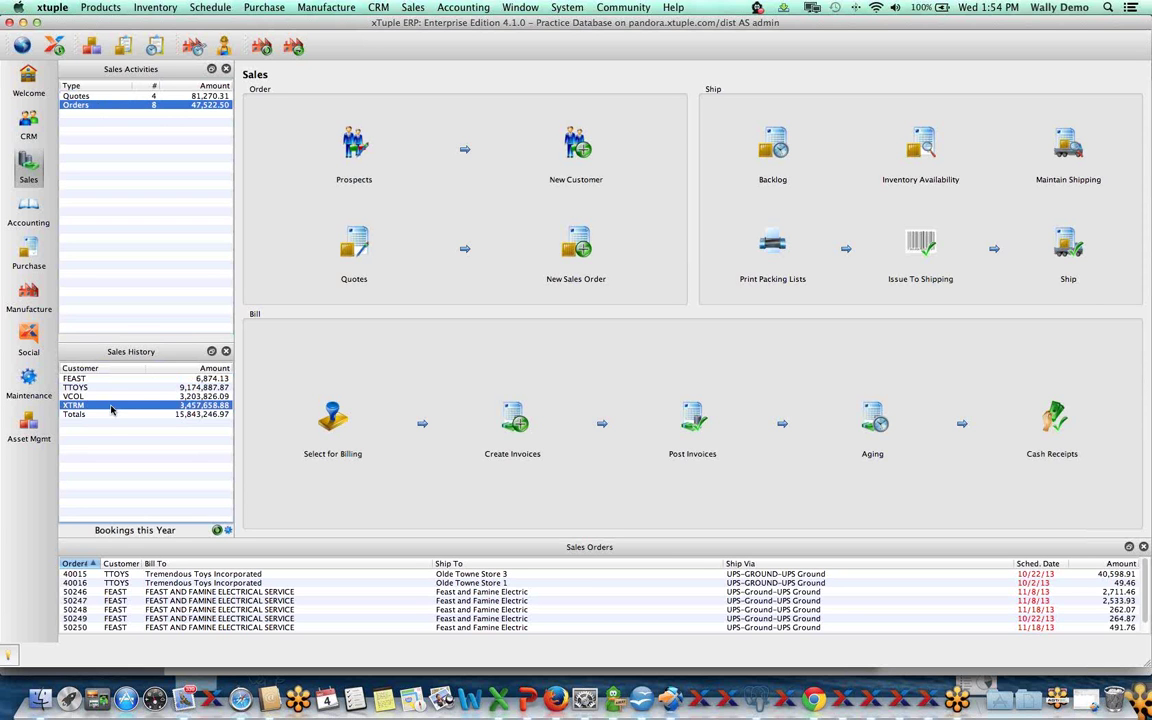
right_click(111, 405)
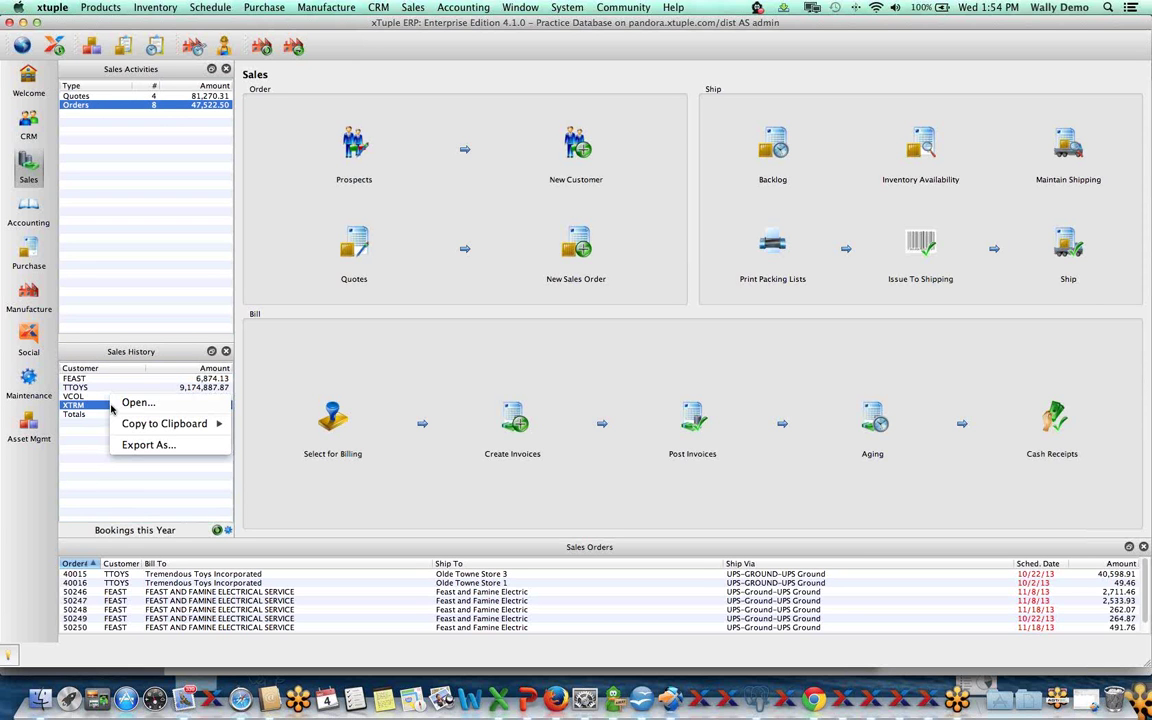
left_click(222, 602)
left_click(222, 601)
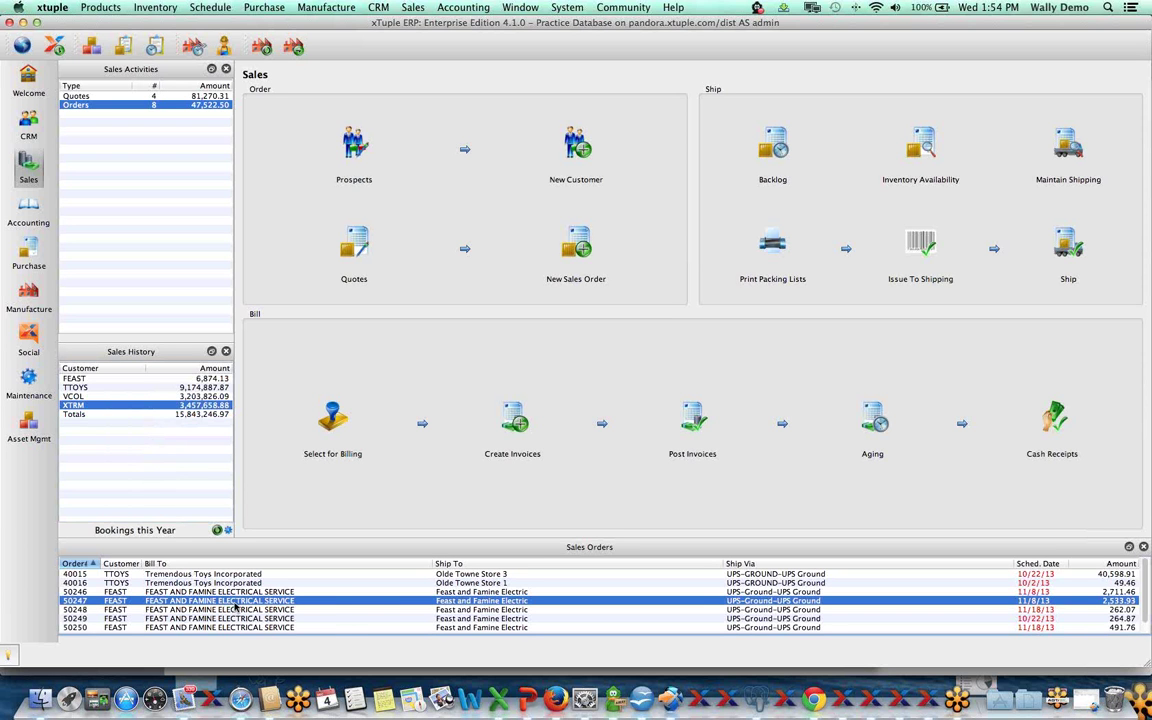
right_click(235, 606)
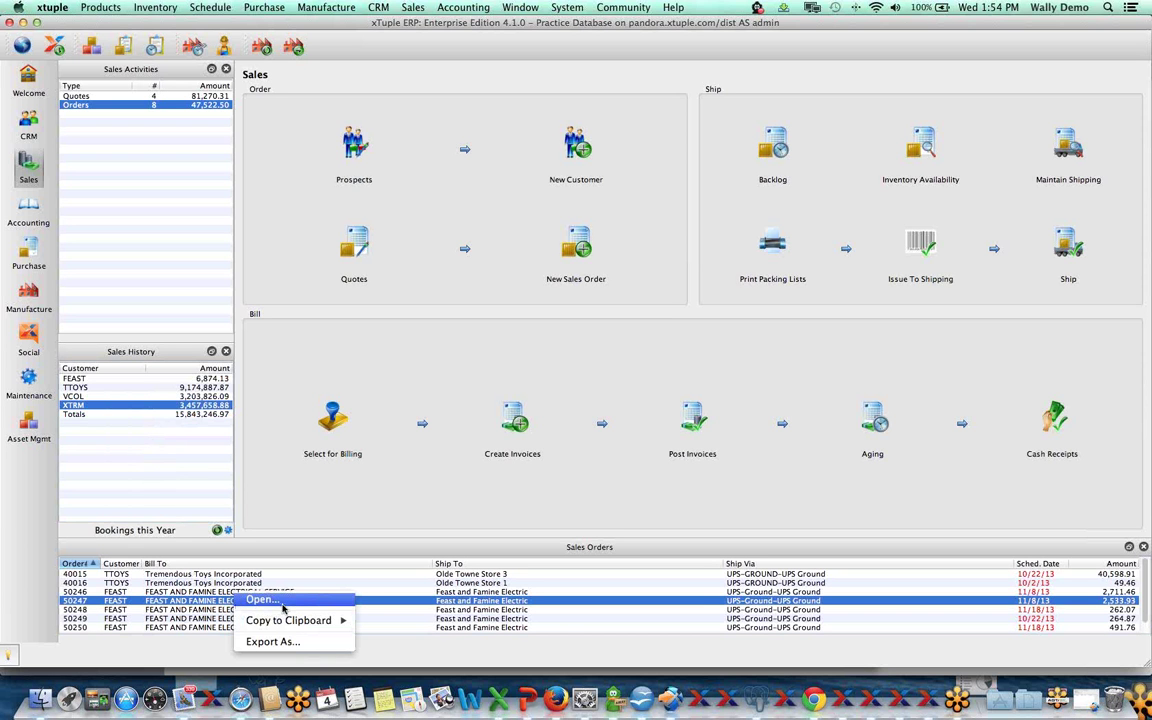
left_click(203, 604)
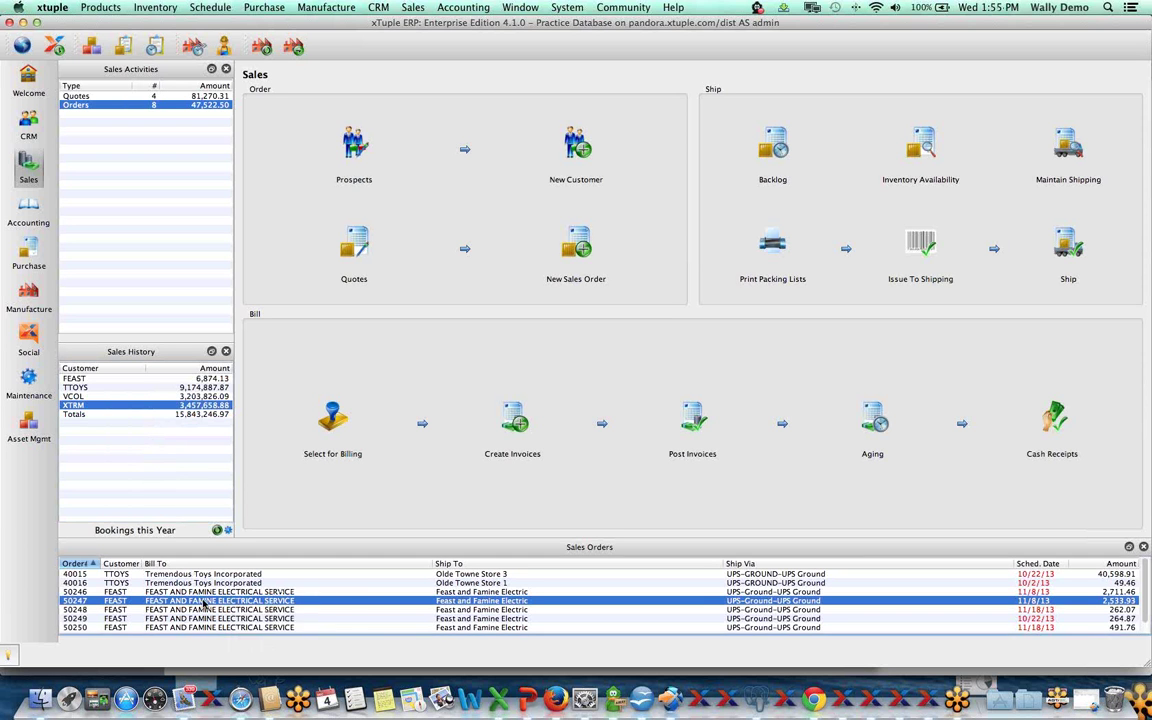
Start a new sales order and reposition its window so the whole form is in view.
left_click(578, 247)
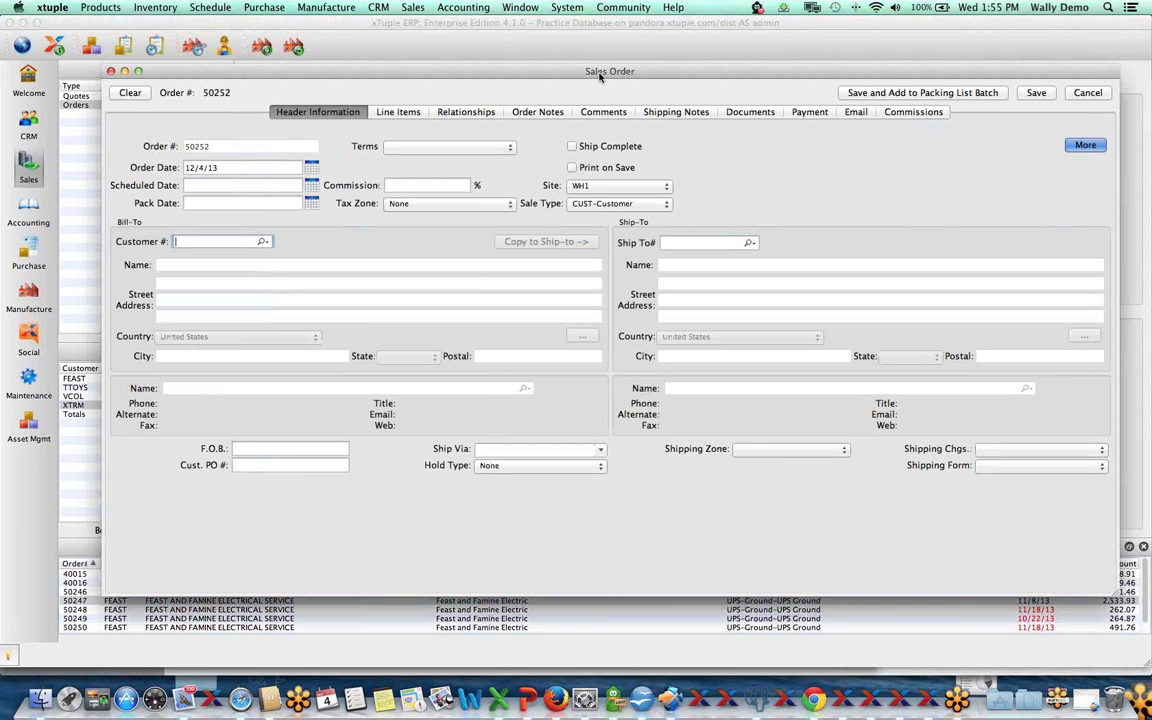
left_click_drag(600, 77, 542, 28)
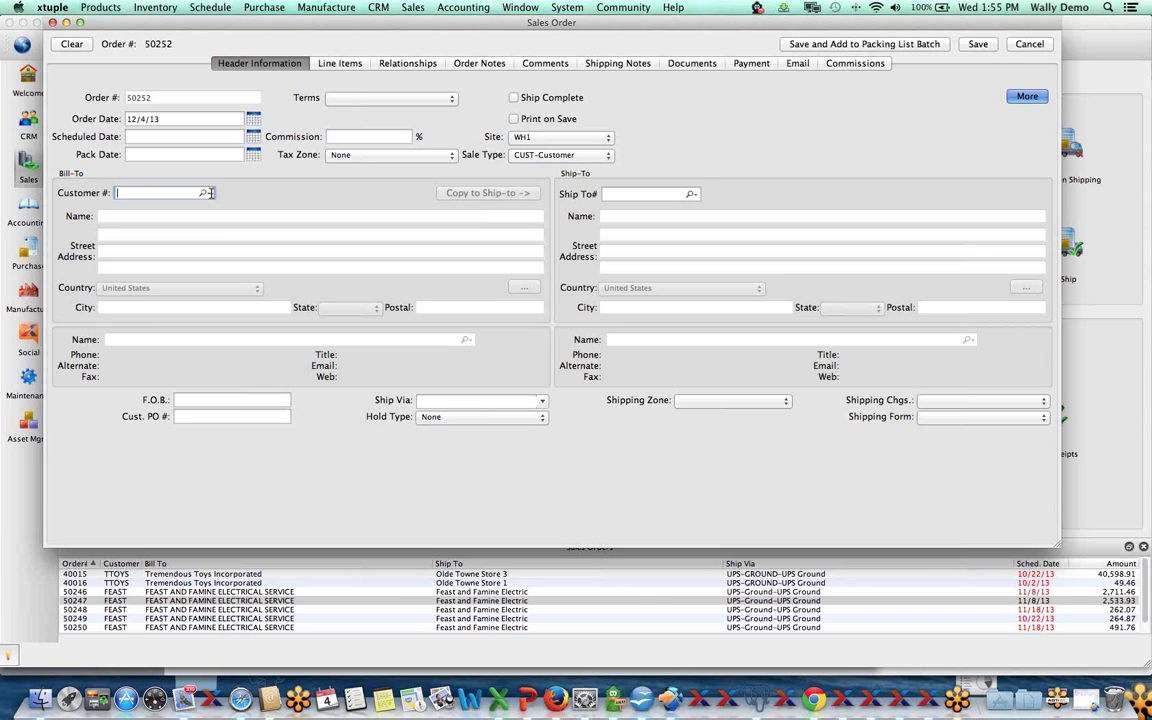
left_click(204, 193)
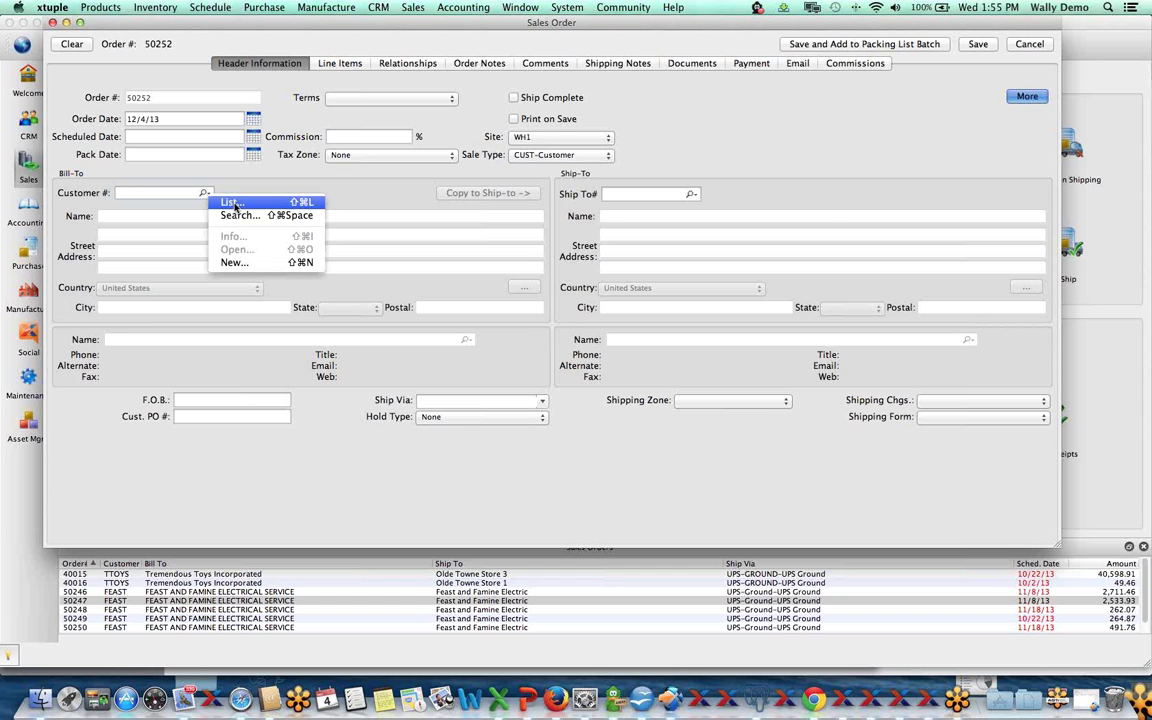
left_click(237, 216)
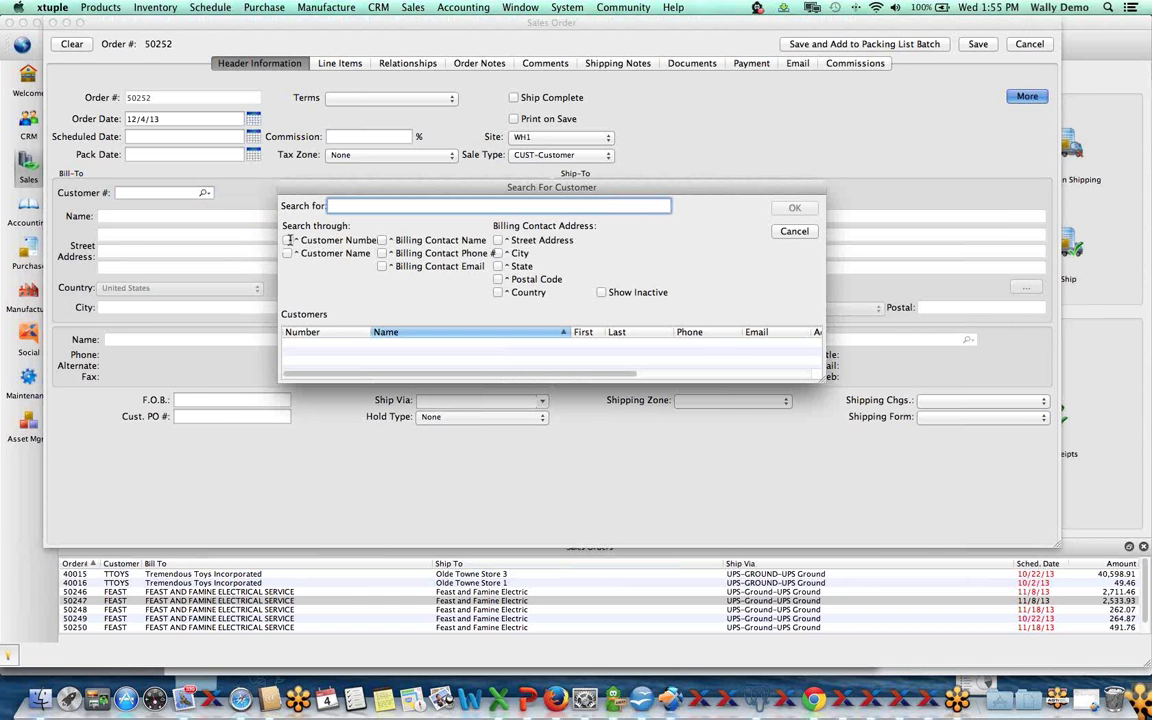
left_click(381, 241)
left_click(381, 253)
left_click(381, 266)
left_click(498, 240)
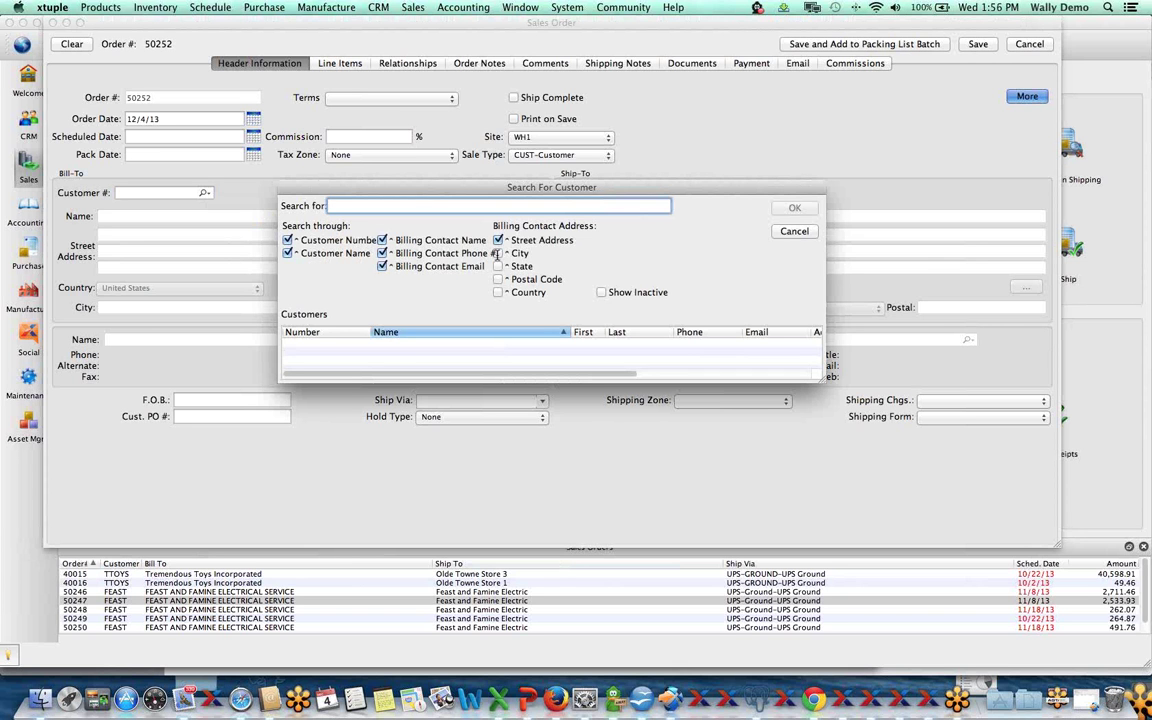
left_click(381, 253)
left_click(797, 231)
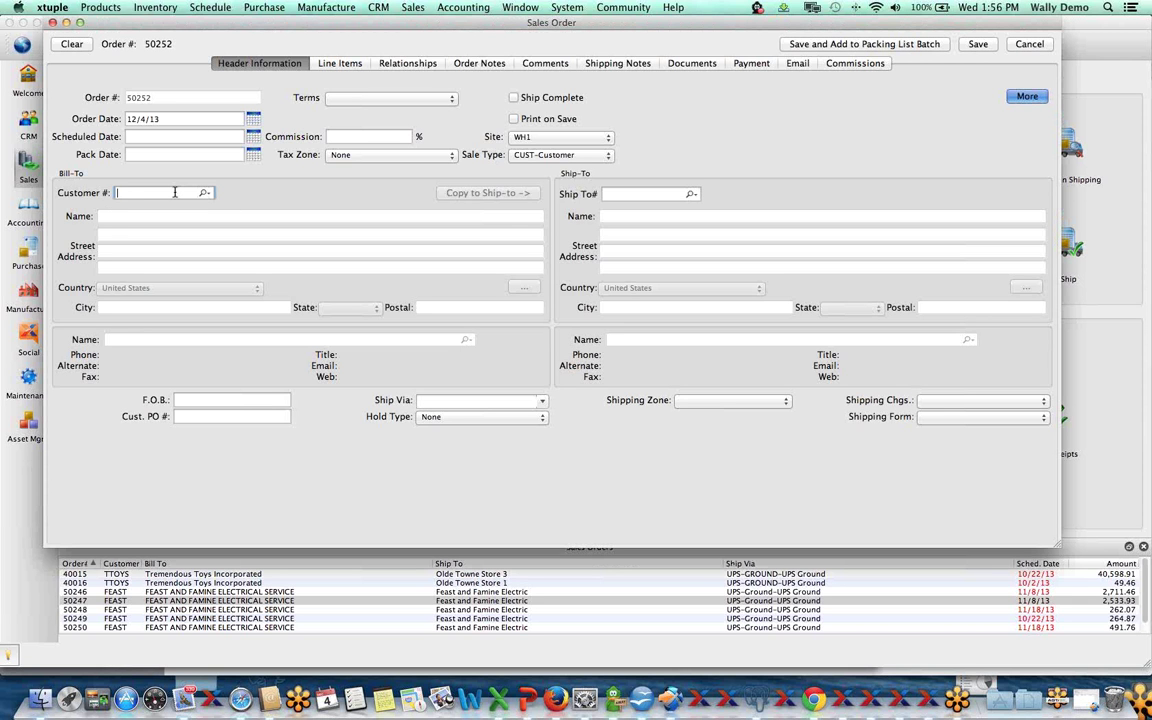
Assign Tremendous Toys Incorporated as the new sales order's customer and review its ship-to address.
type("fe")
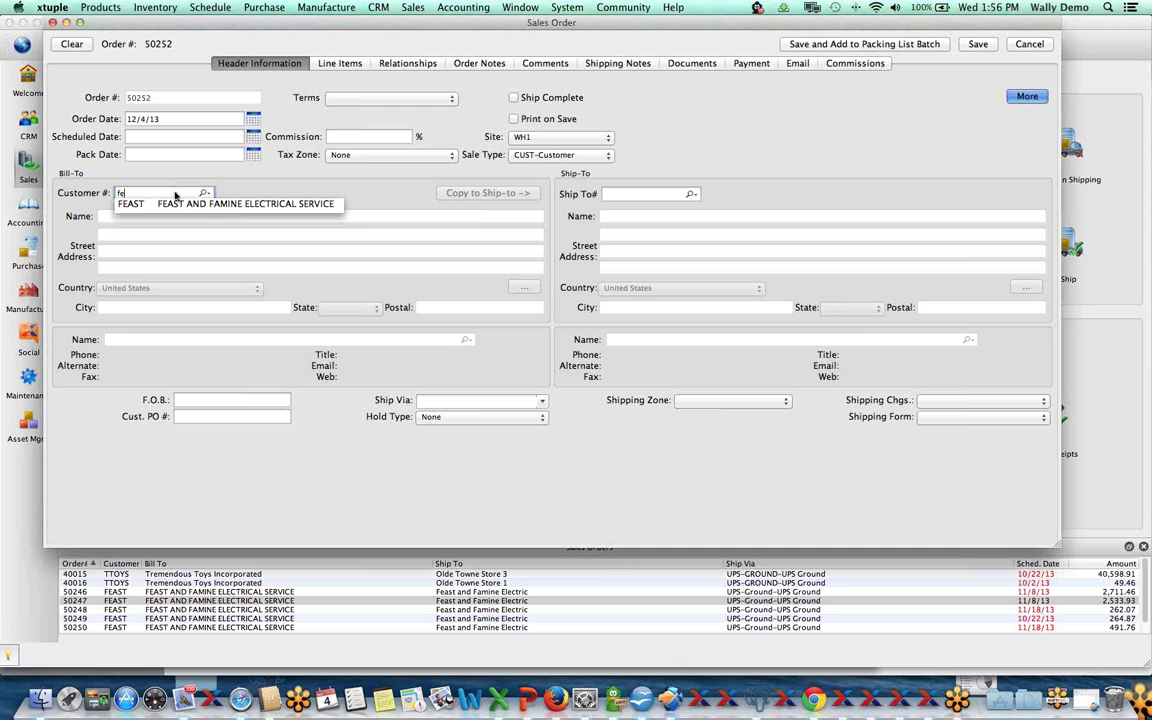
key("BackSpace")
key("BackSpace")
type("t")
key("BackSpace")
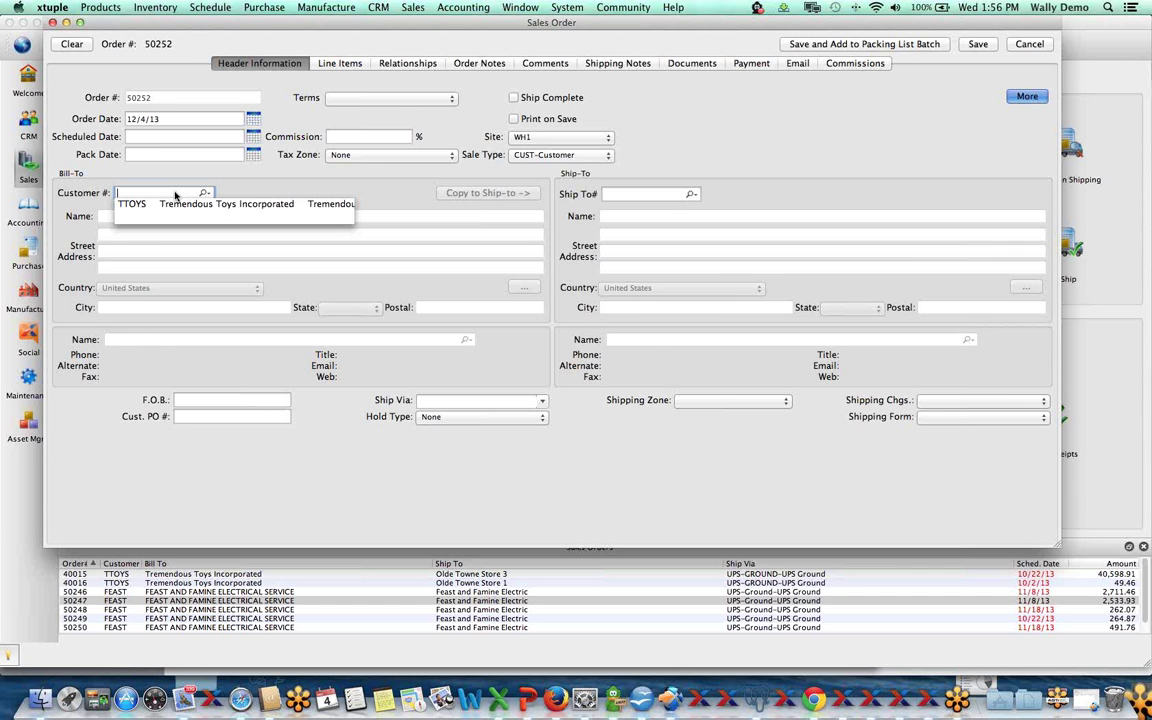
left_click(175, 197)
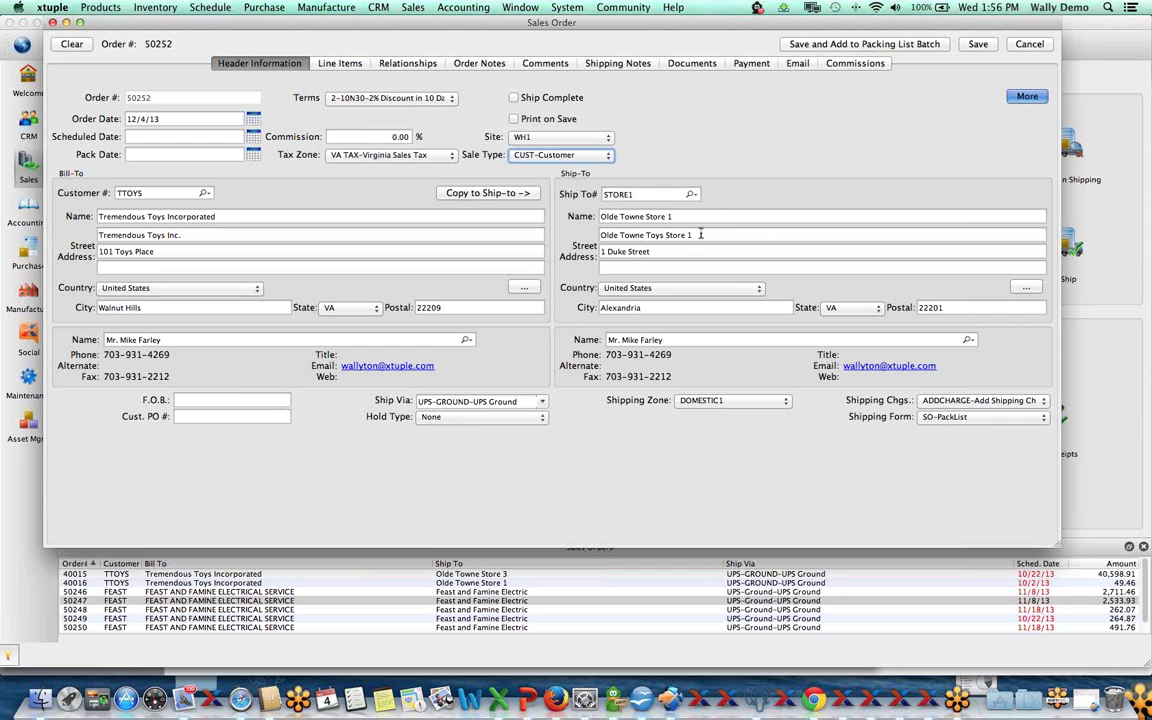
left_click(663, 234)
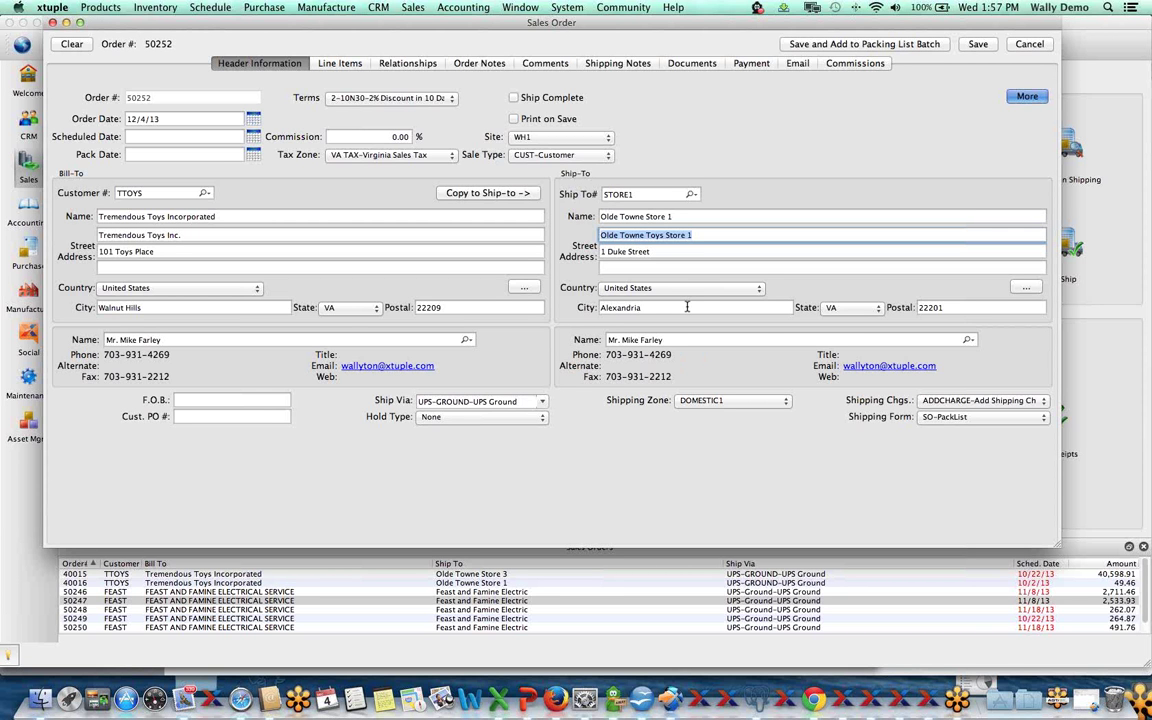
key("Tab")
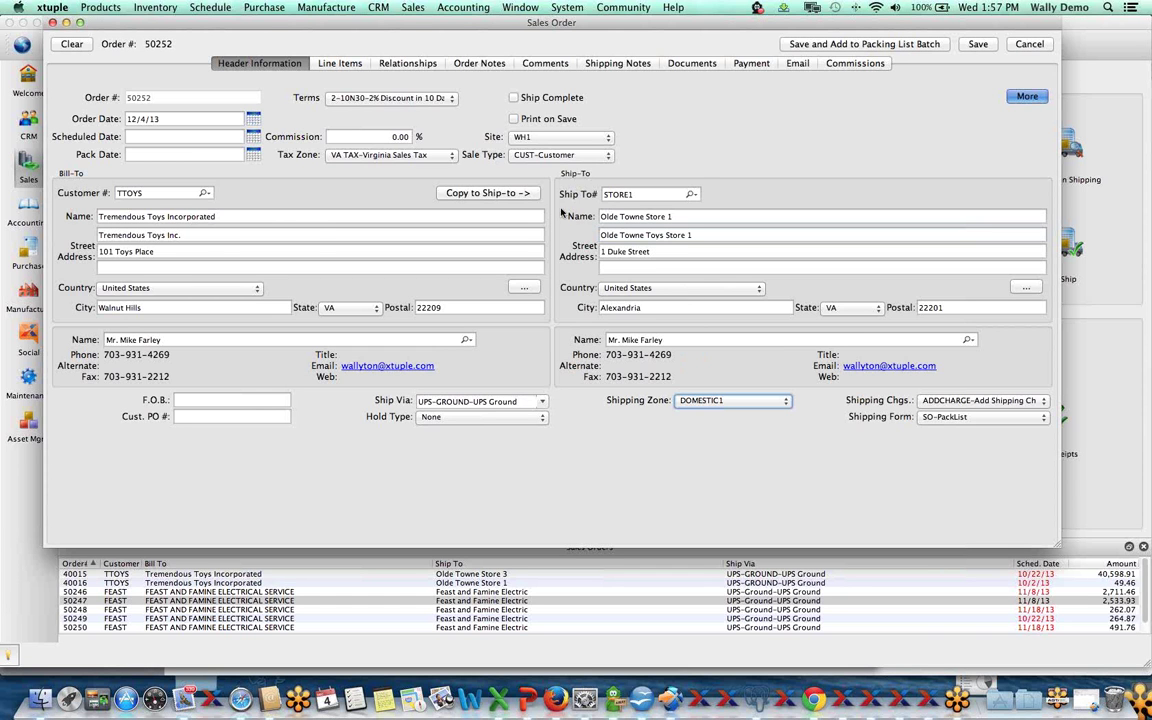
Check the lookup actions available for the sales order's customer number.
left_click(203, 192)
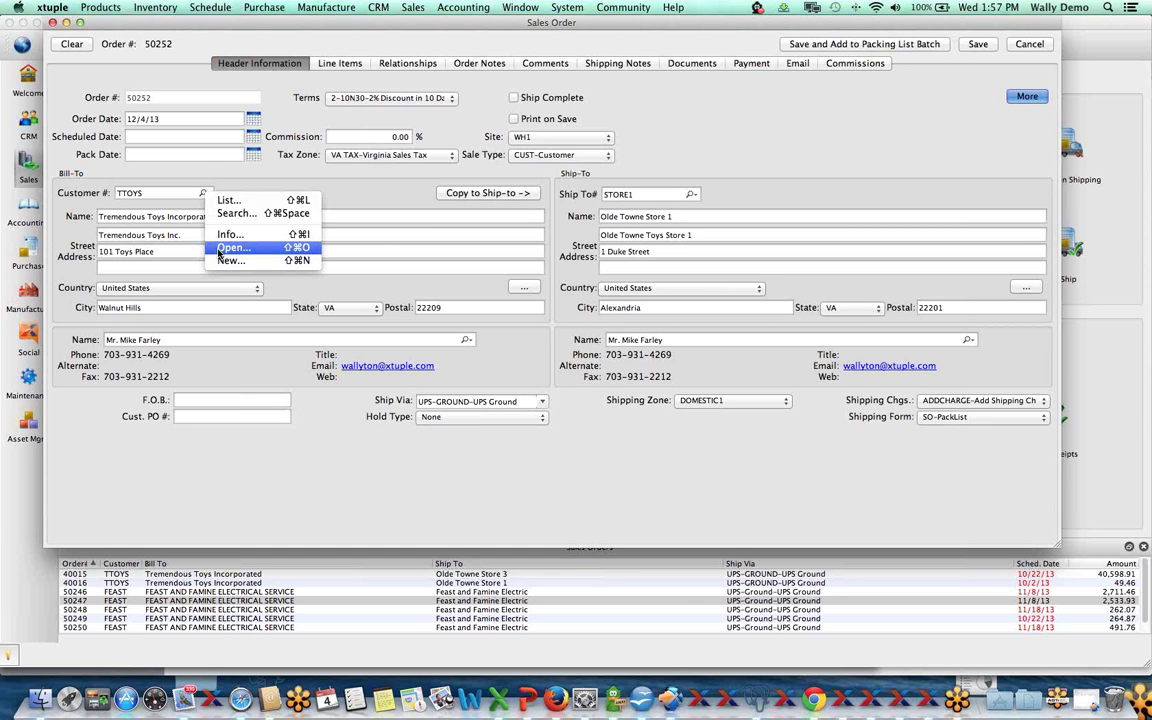
left_click(331, 173)
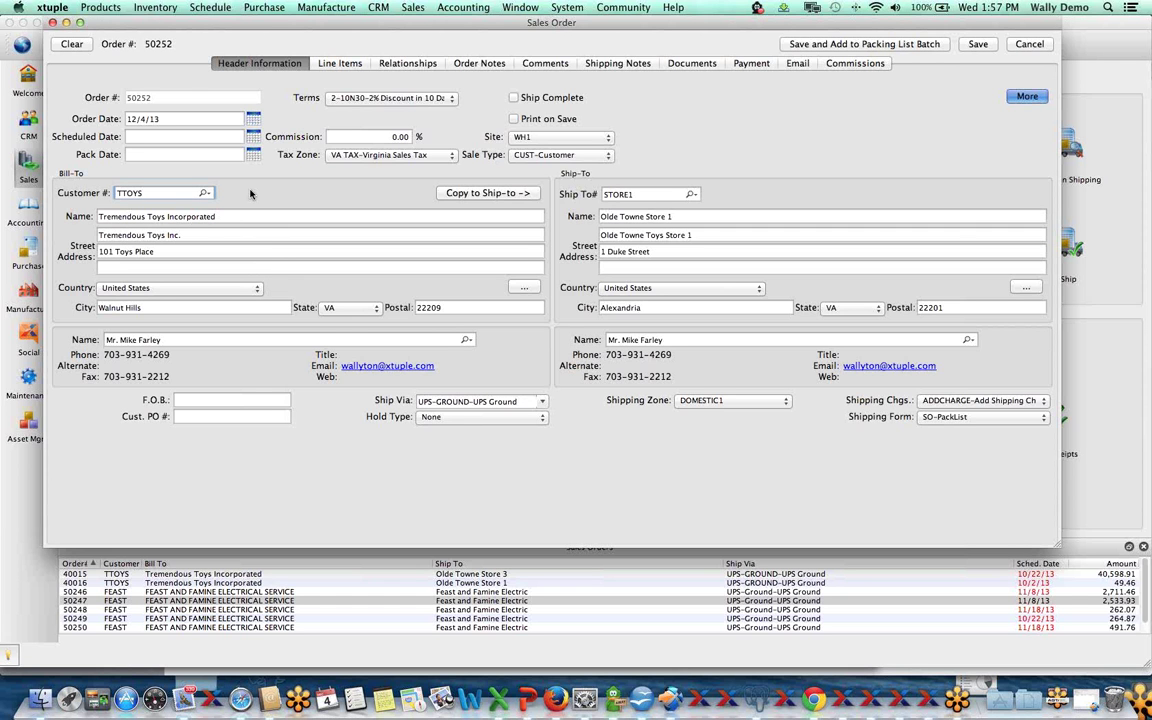
Add a new line item to the sales order for item PAND-PN18-14R-C, the insulated ring terminal.
left_click(353, 67)
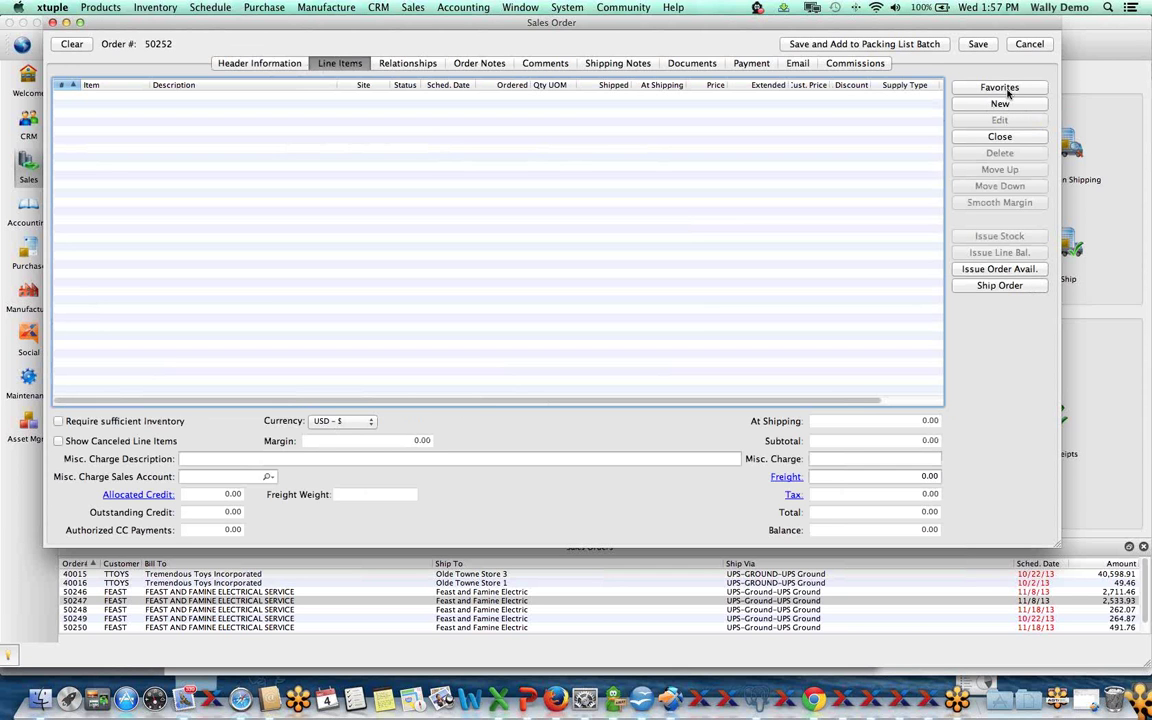
left_click(1000, 105)
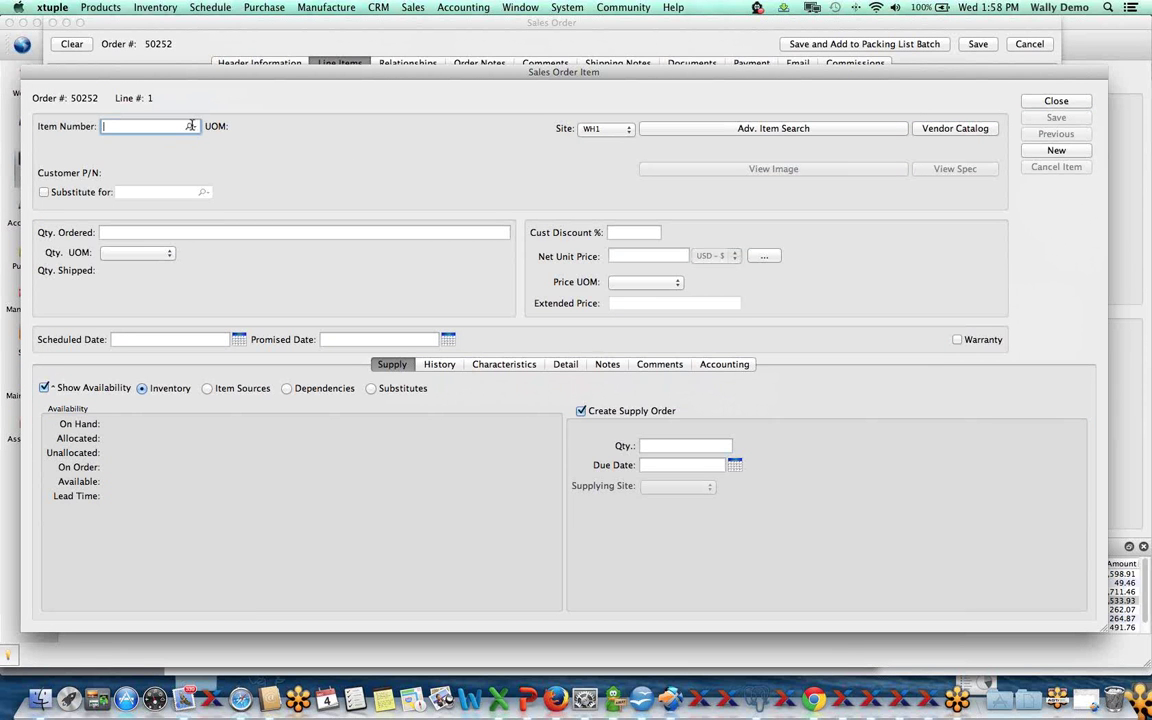
left_click(190, 126)
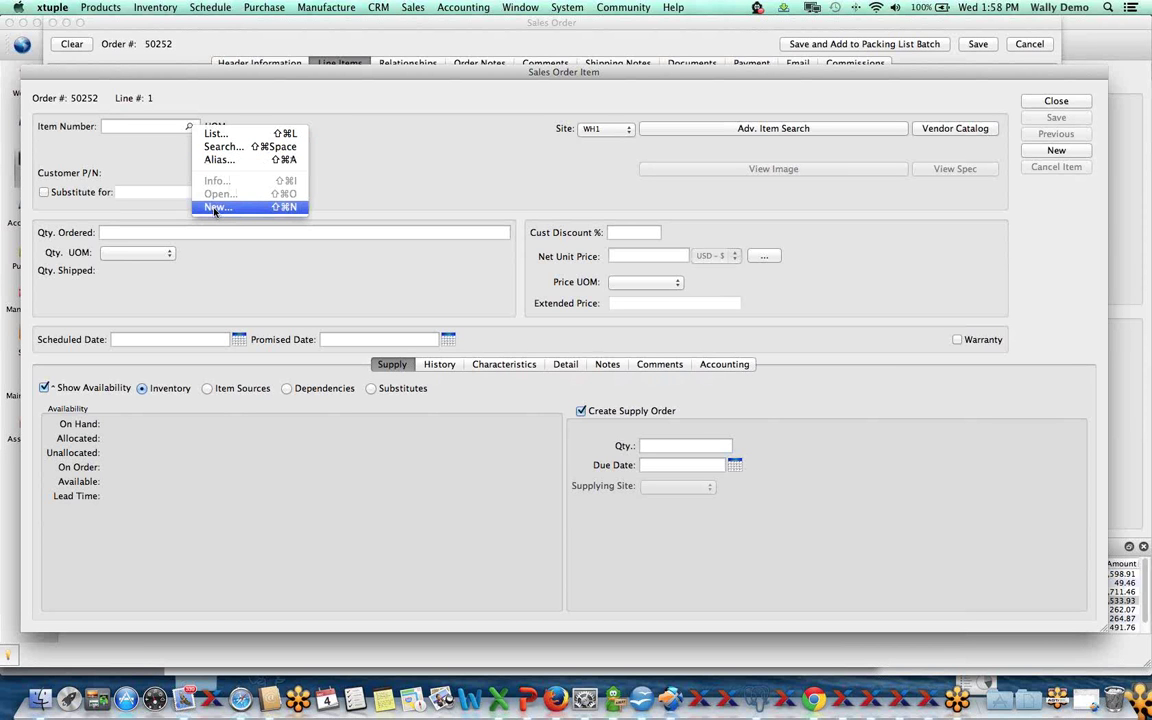
left_click(119, 161)
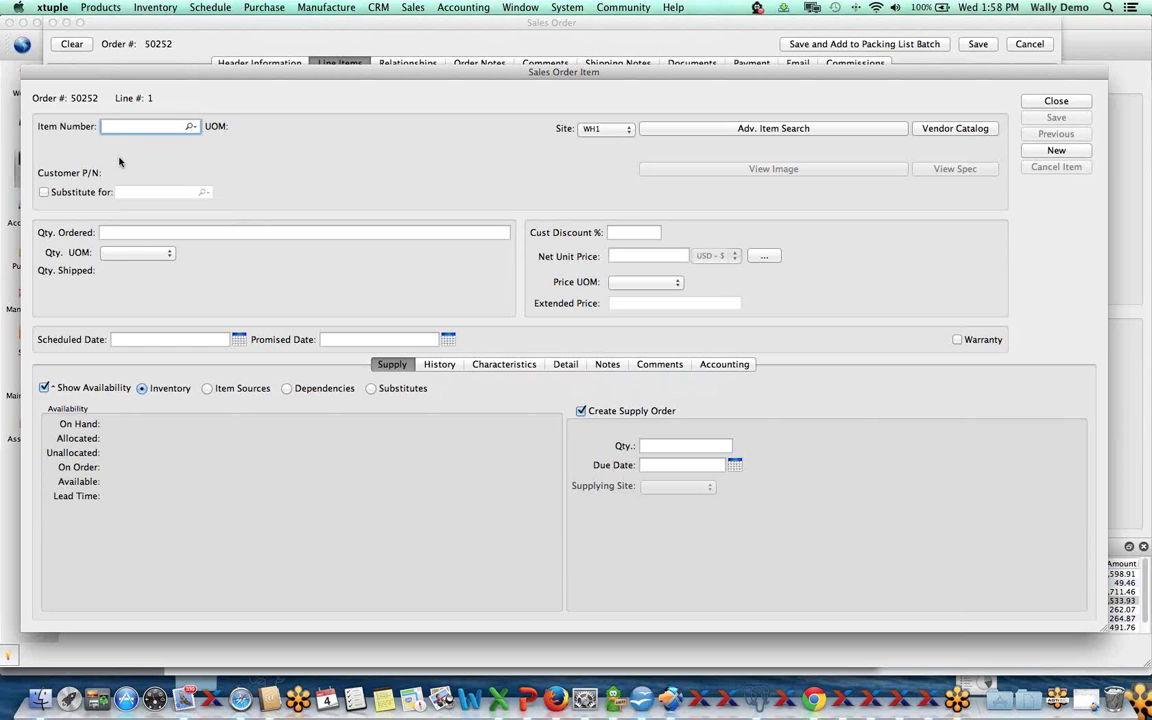
type("r")
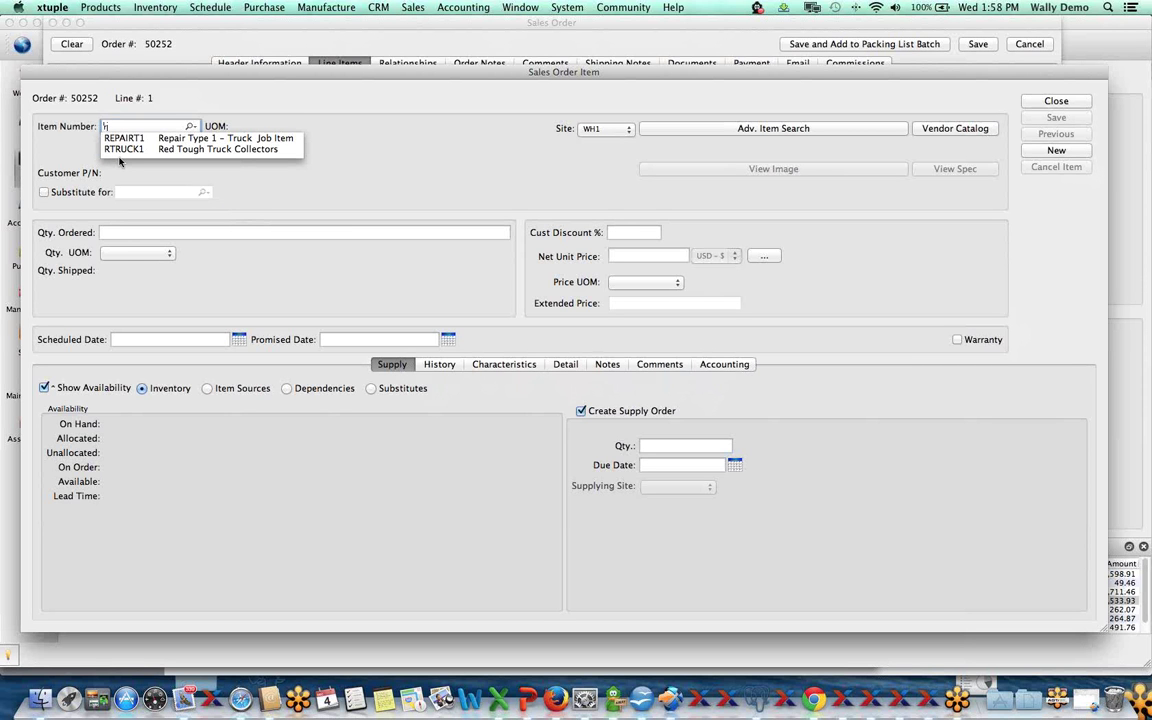
key("BackSpace")
type("p")
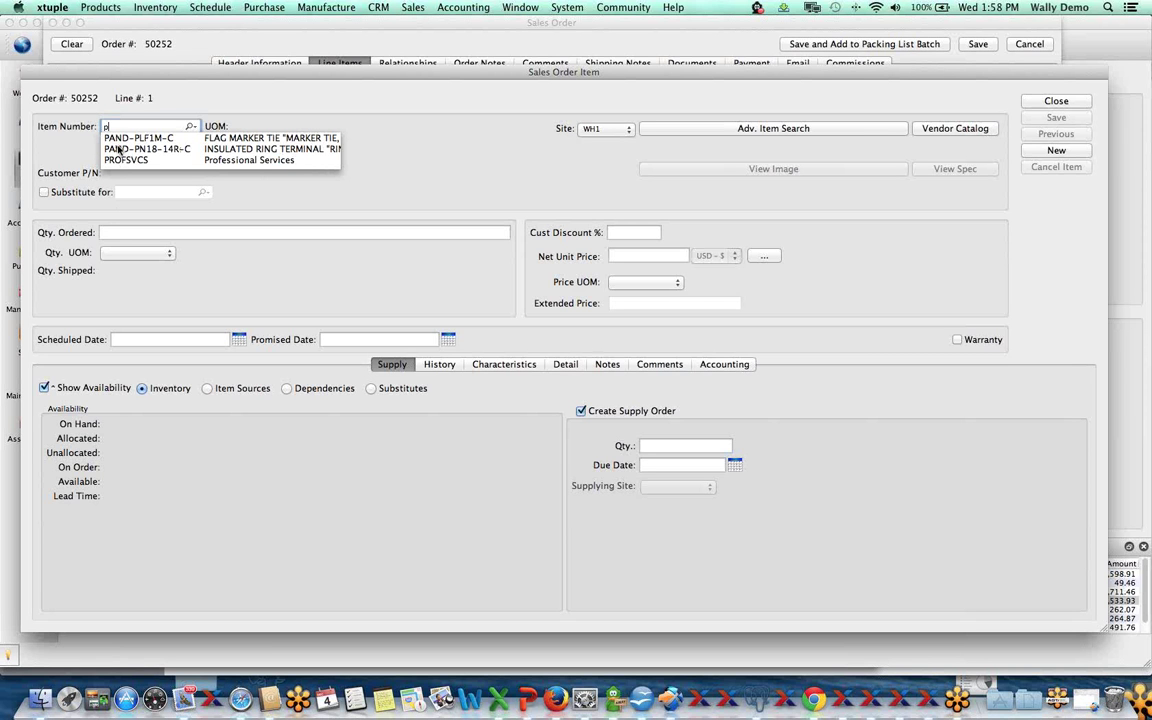
left_click(118, 150)
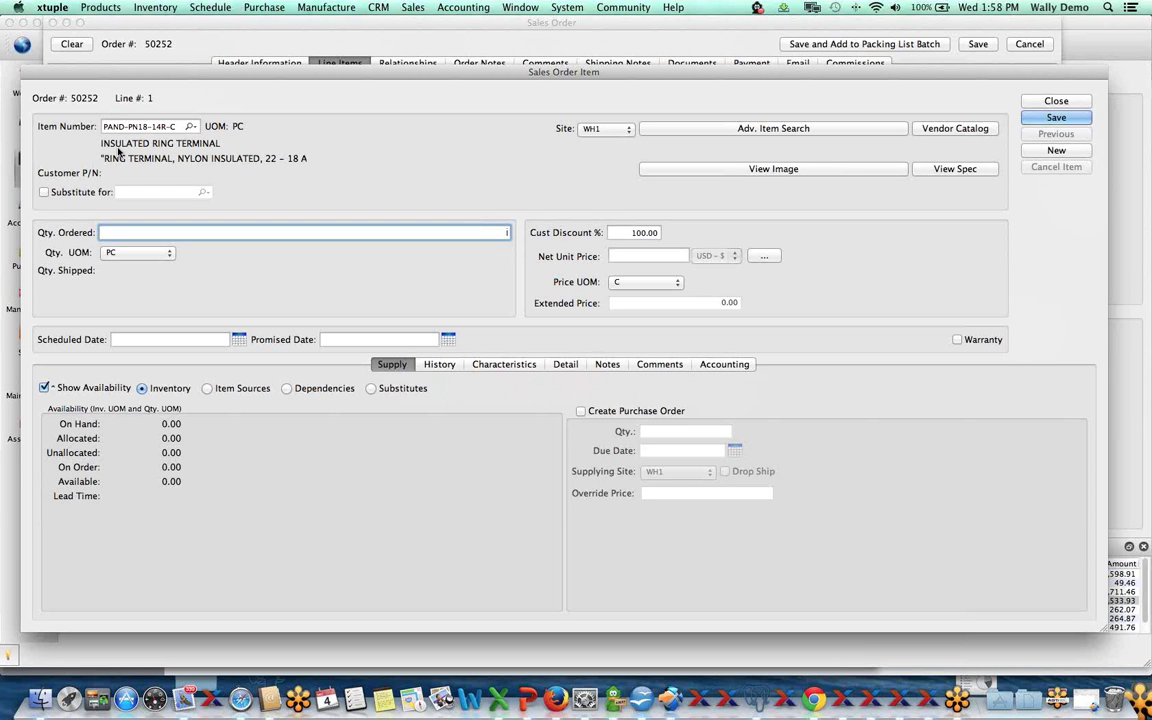
Set the ring terminal line's quantity unit of measure to C.
left_click_drag(176, 127, 53, 127)
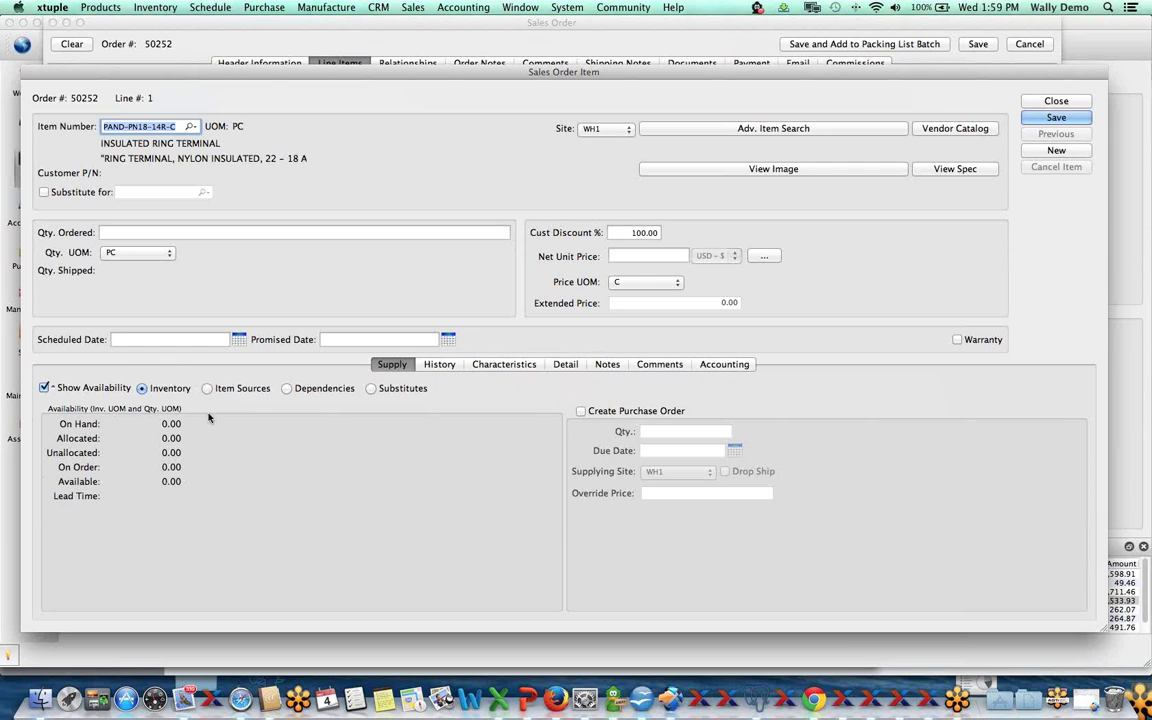
left_click(115, 258)
left_click(110, 236)
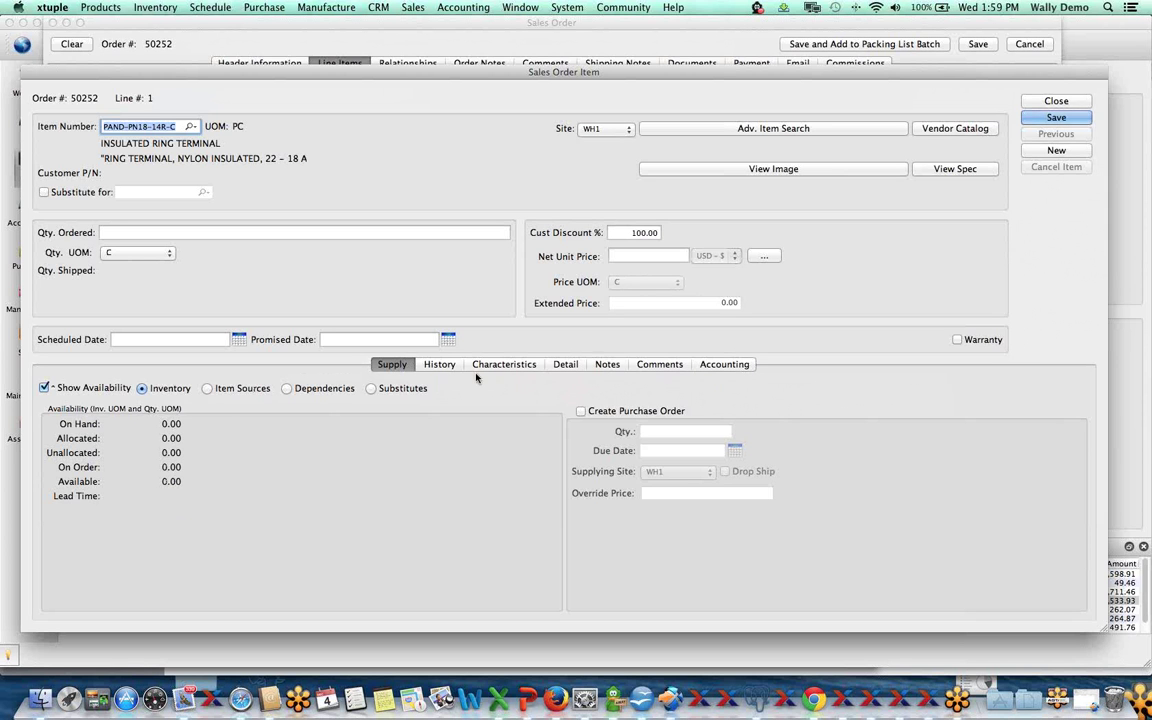
Review the ring terminal line's detail, notes and supply information, including its item sources and inventory availability.
left_click(565, 365)
left_click(607, 365)
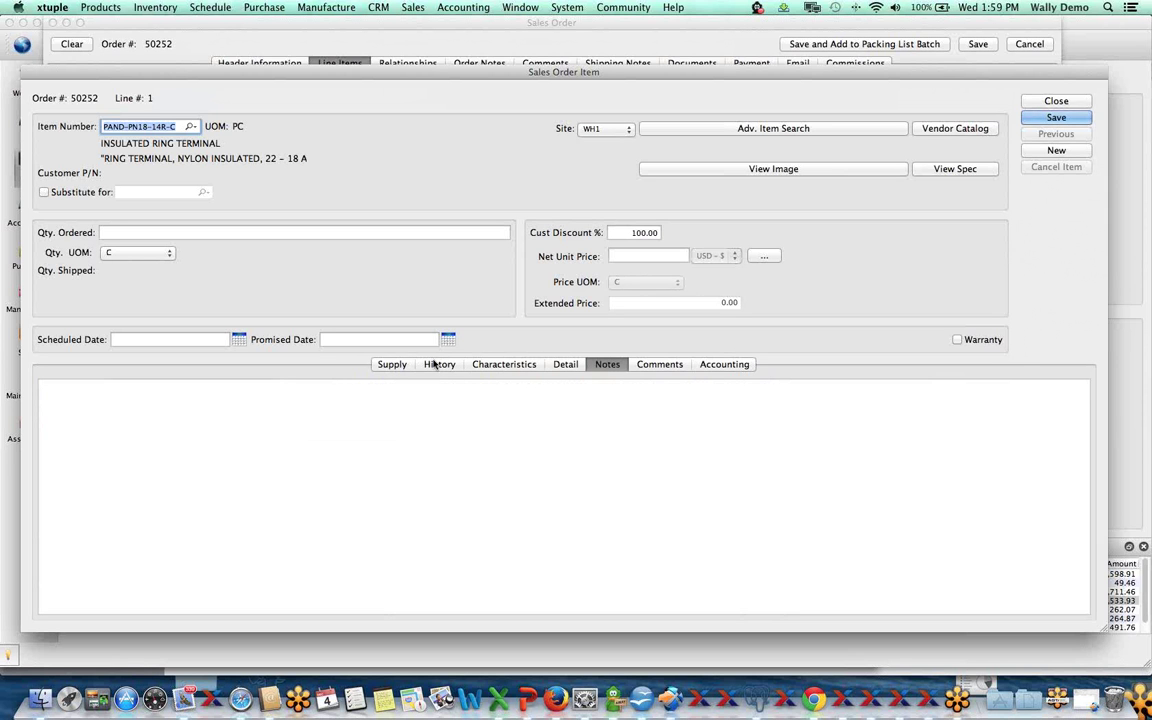
left_click(399, 366)
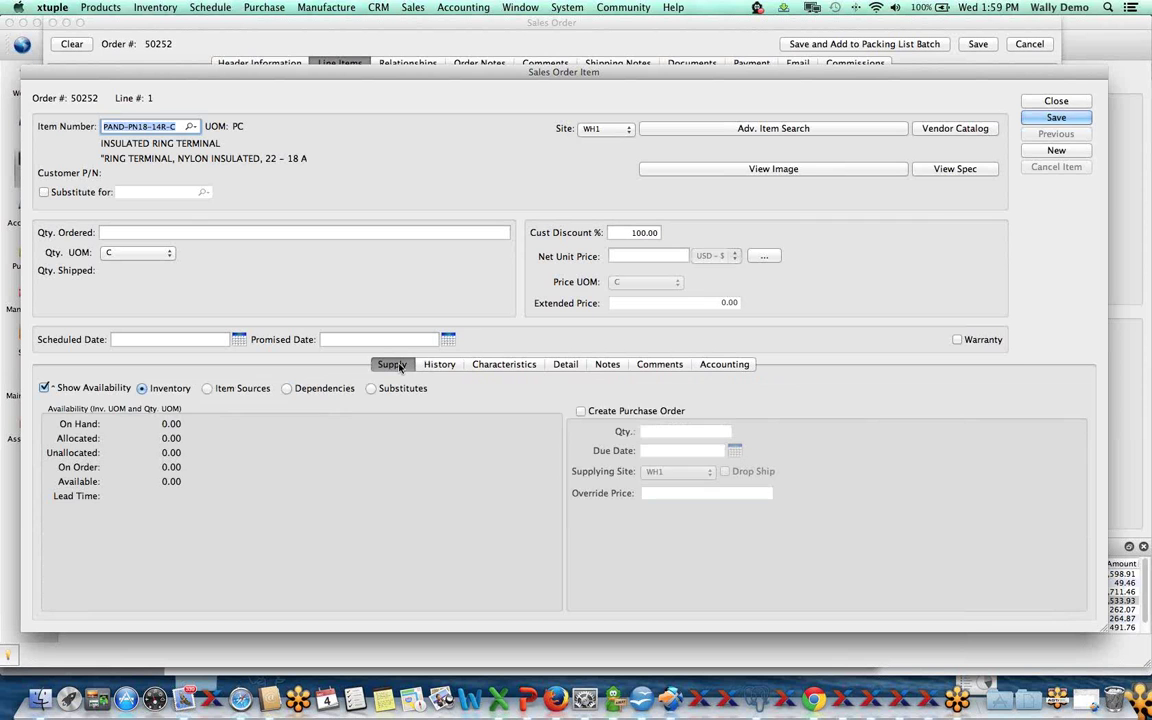
left_click(243, 392)
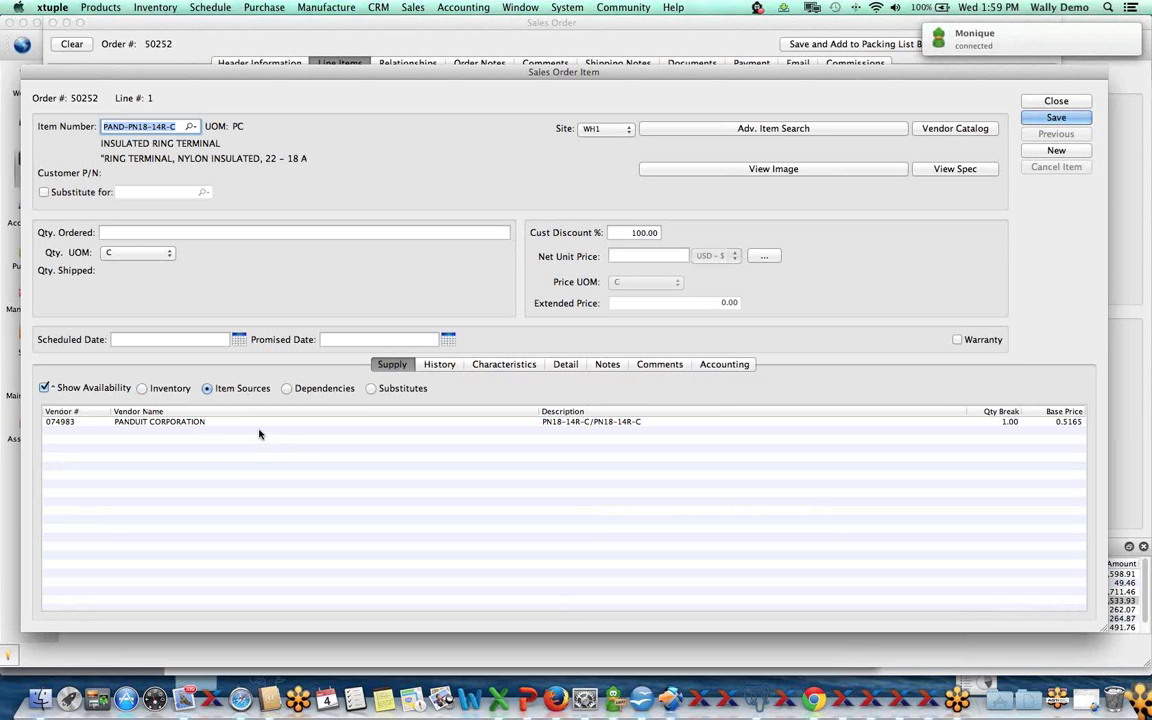
left_click(168, 390)
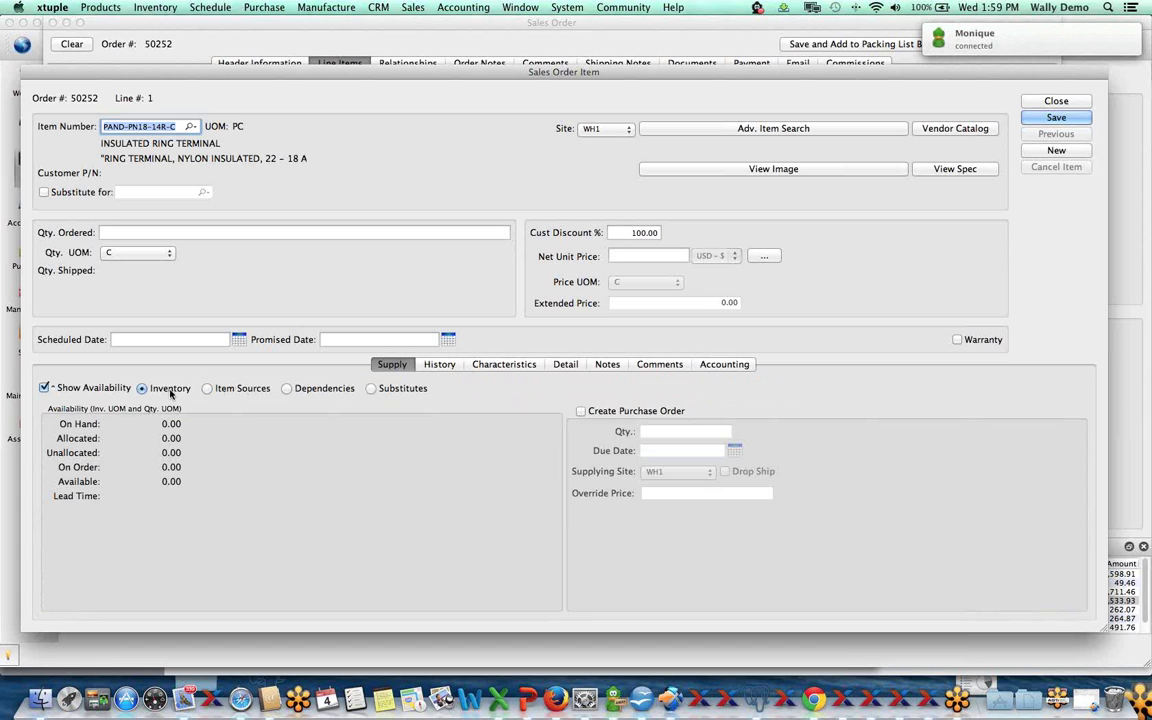
Try the option to create a purchase order for the ring terminal line.
left_click(581, 411)
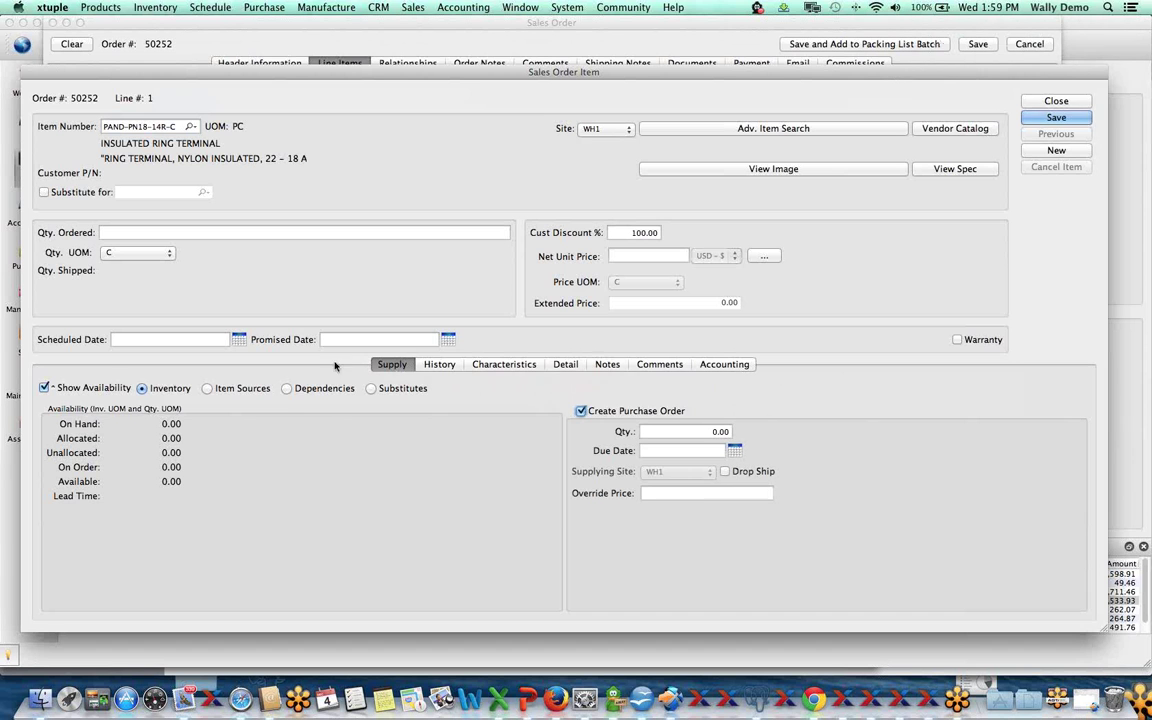
left_click(580, 411)
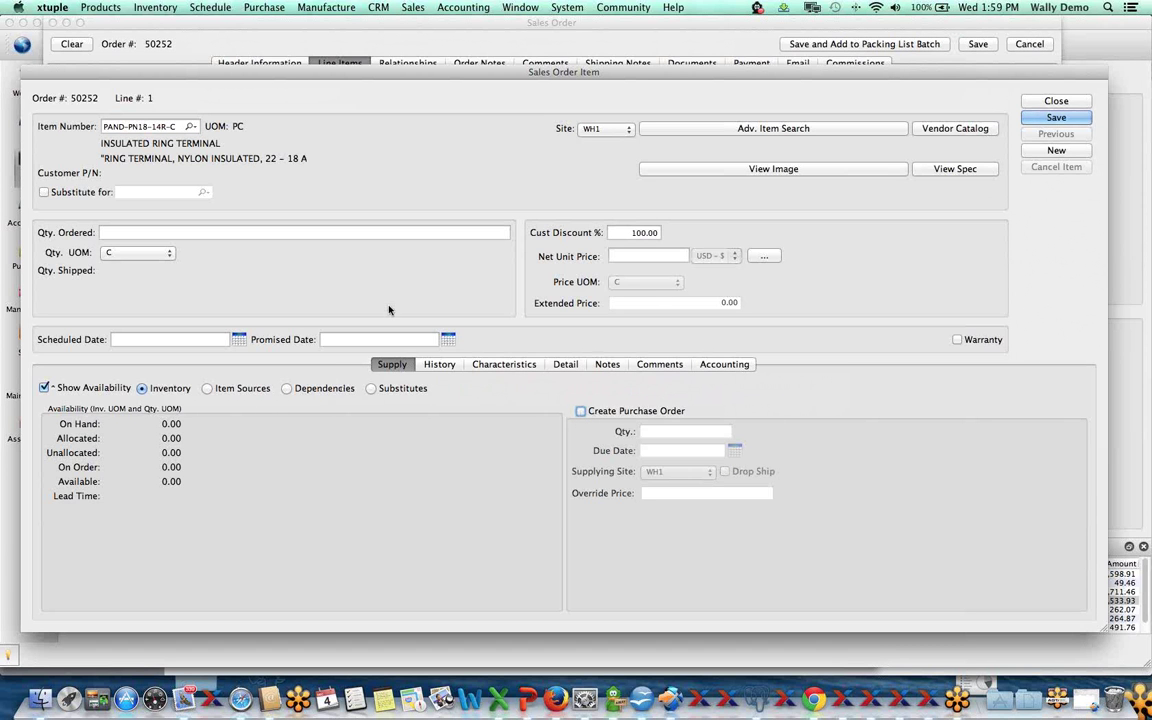
View the ring terminal's Panduit specification sheet in the browser and return to the sales order item in xTuple.
left_click(976, 170)
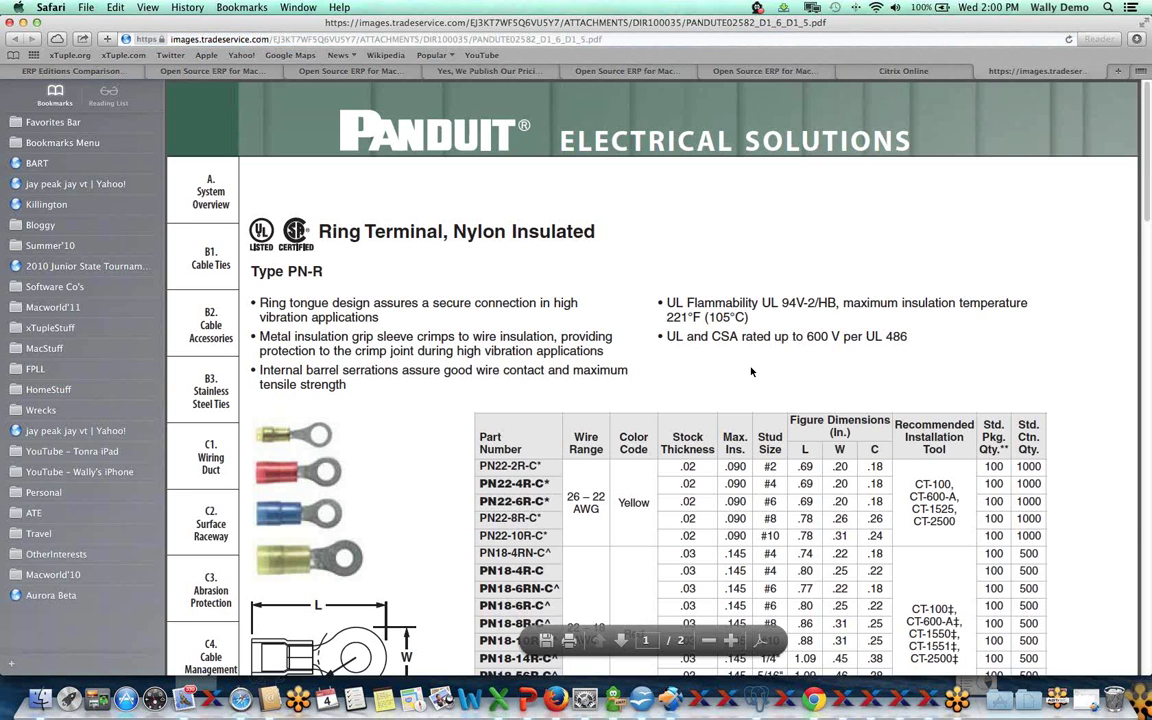
scroll(751, 372, "down", 15)
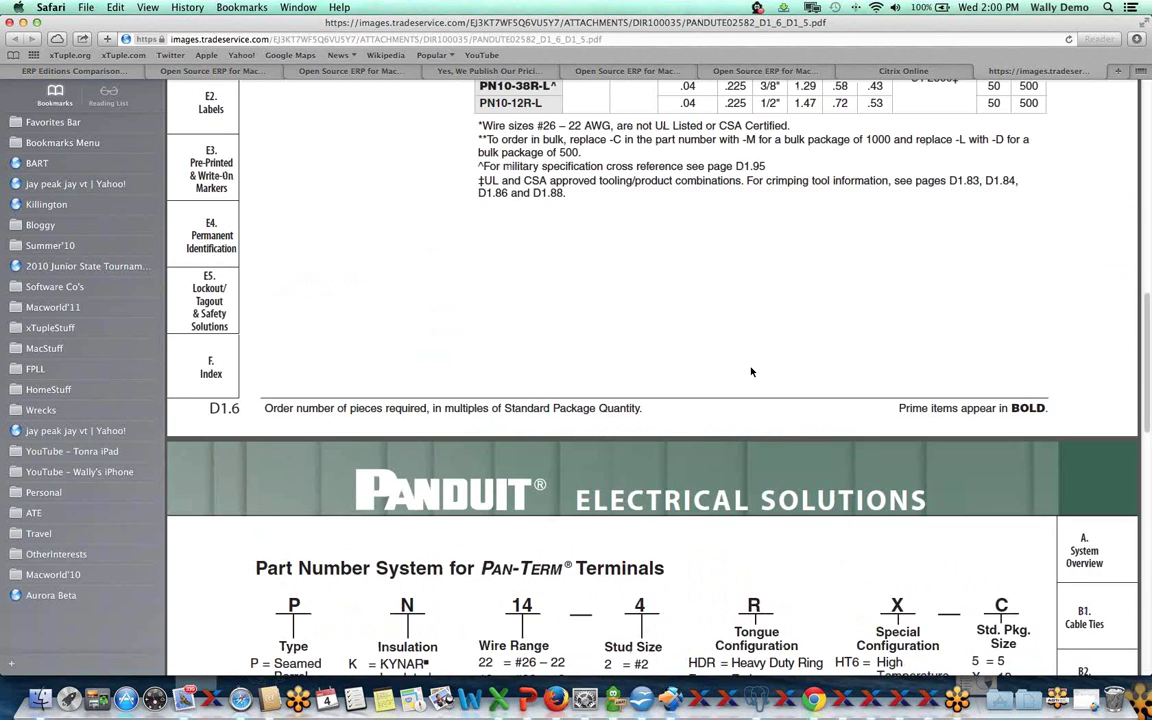
scroll(753, 373, "down", 5)
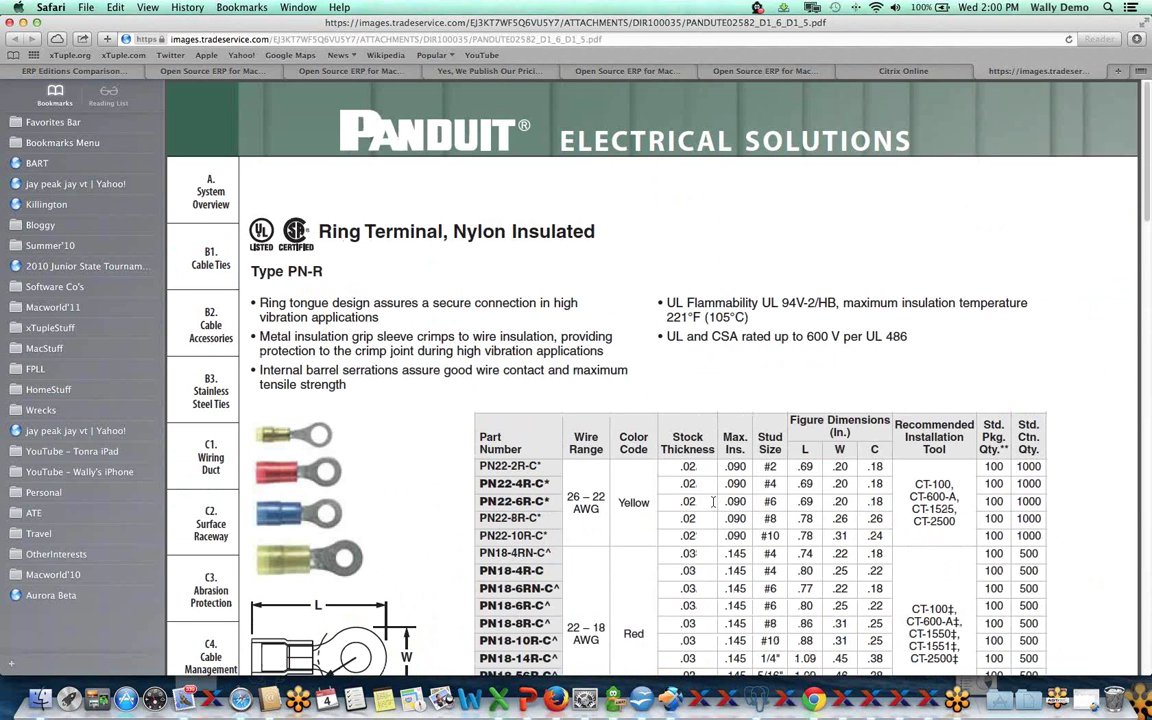
scroll(713, 502, "down", 5)
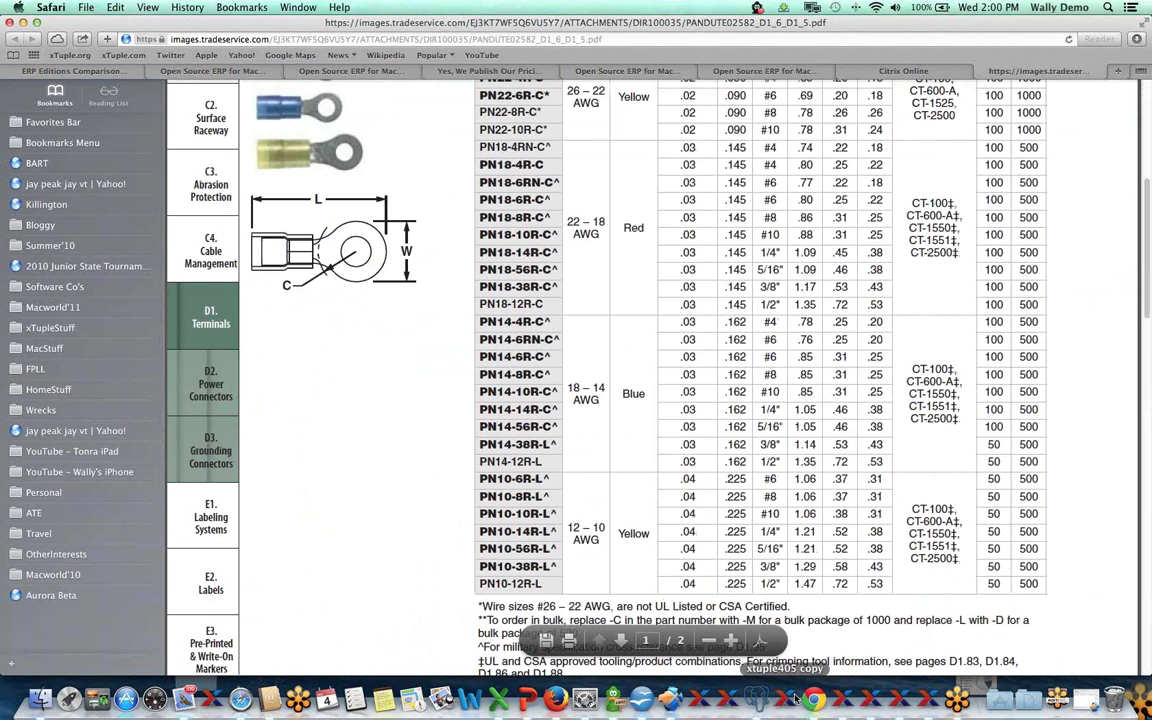
left_click(845, 698)
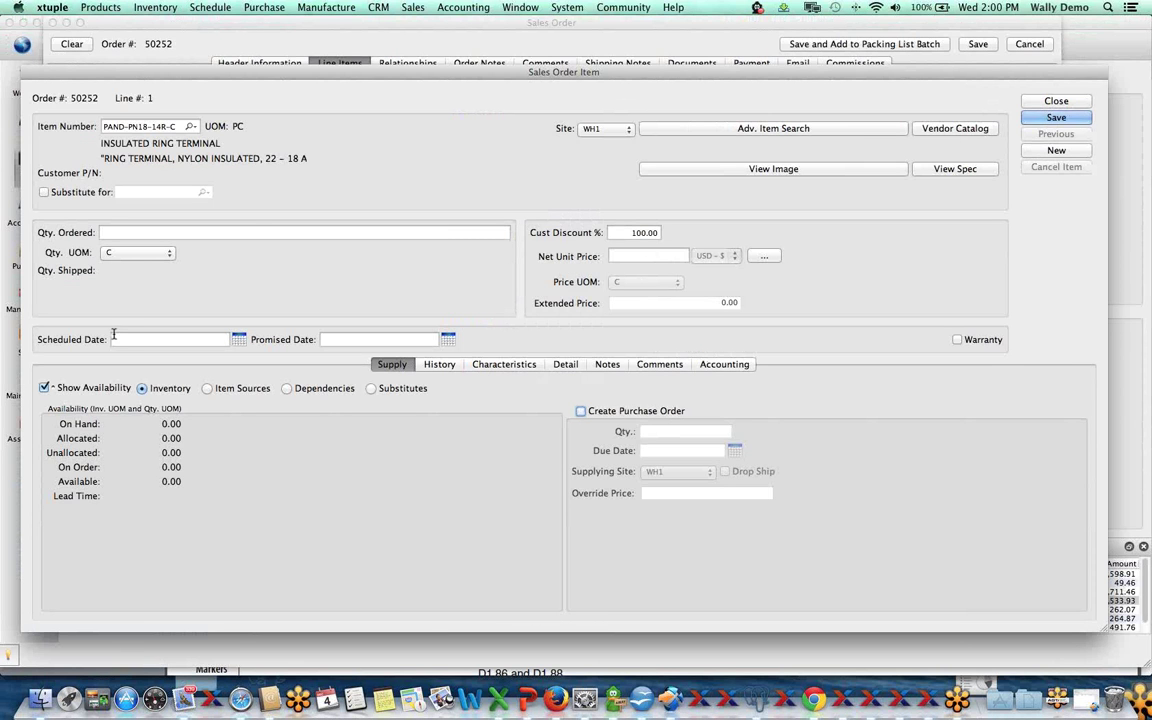
Set the ring terminal line's ordered quantity to 10 and its scheduled date to 12/4/13.
left_click(172, 231)
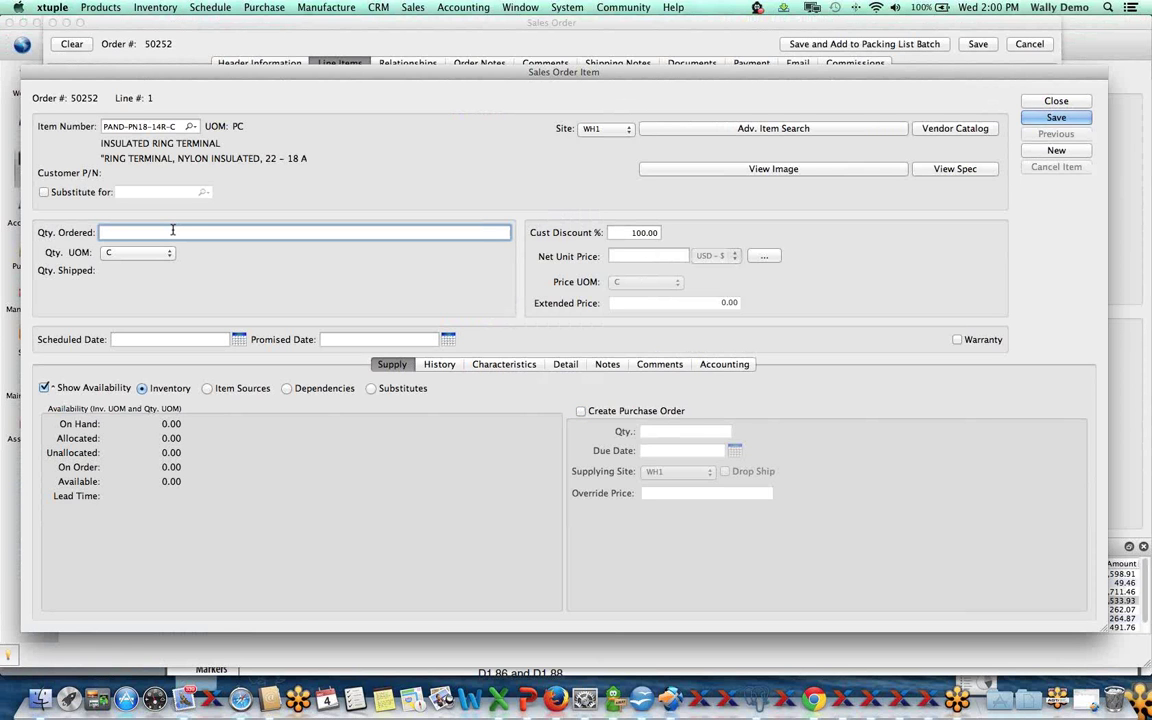
type("10")
key("Tab")
key("Tab")
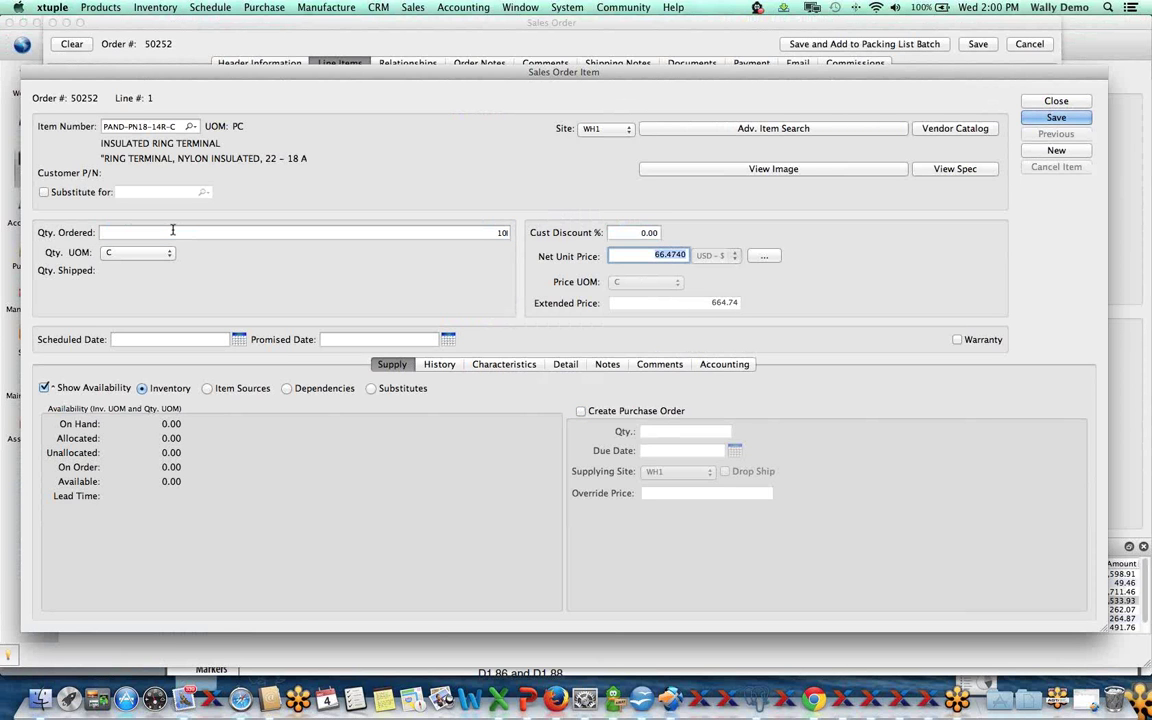
key("Tab")
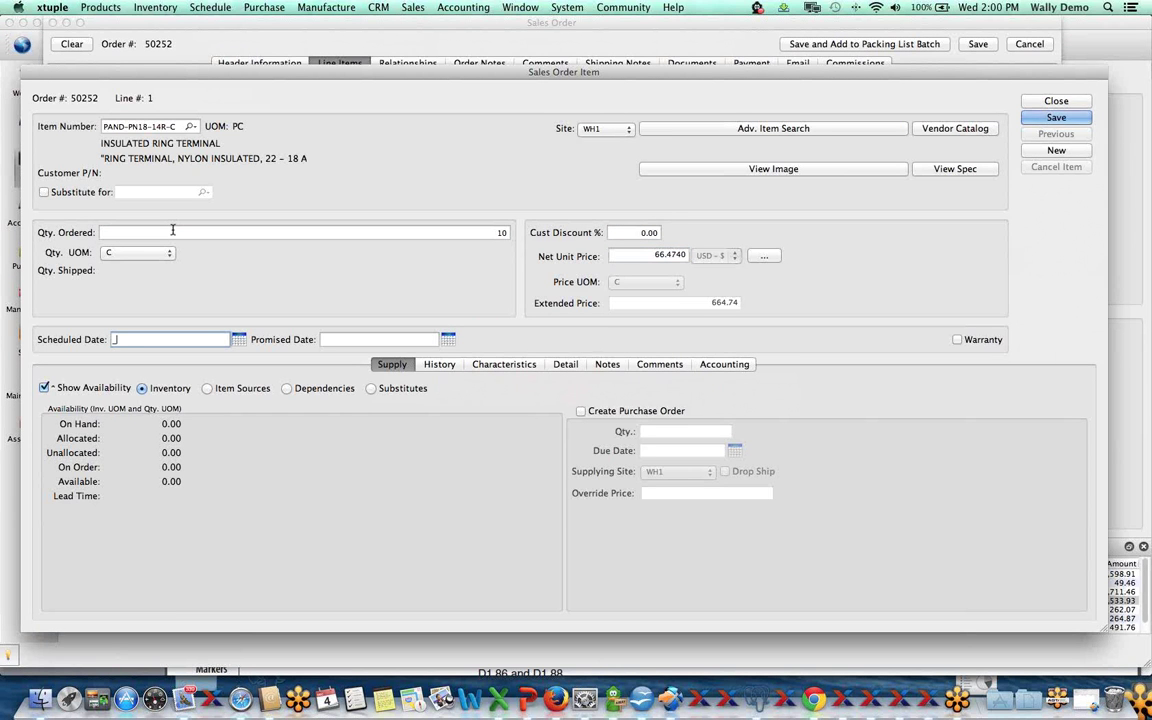
left_click(242, 339)
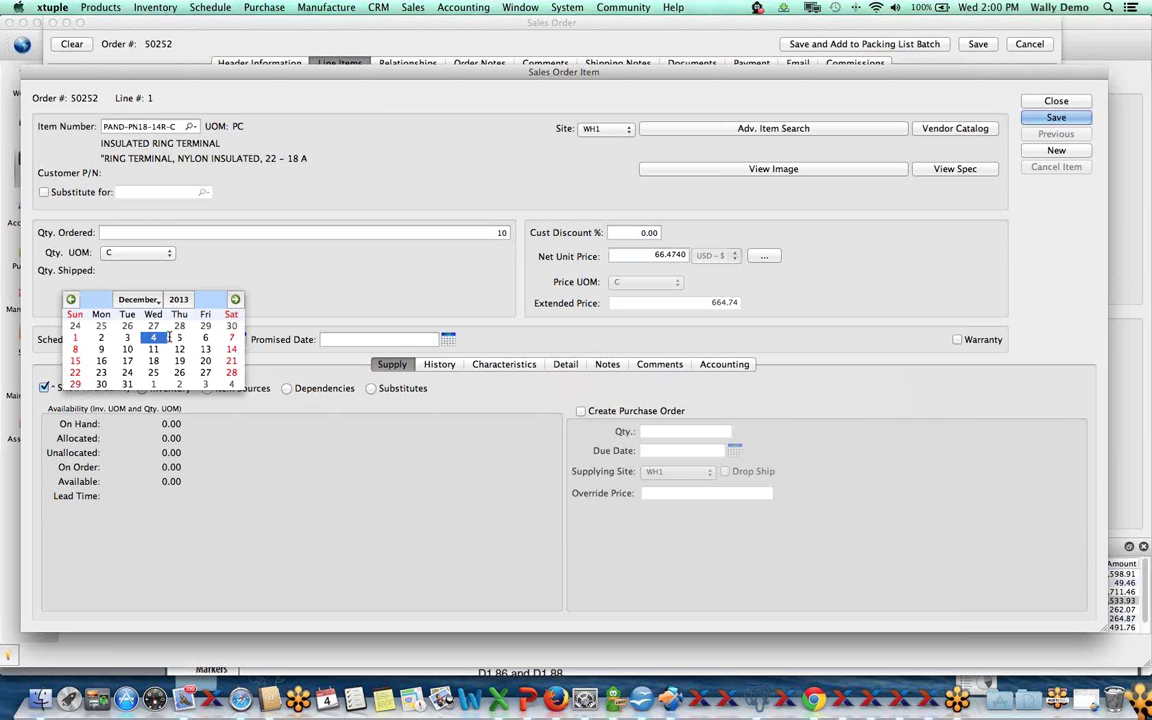
left_click(243, 340)
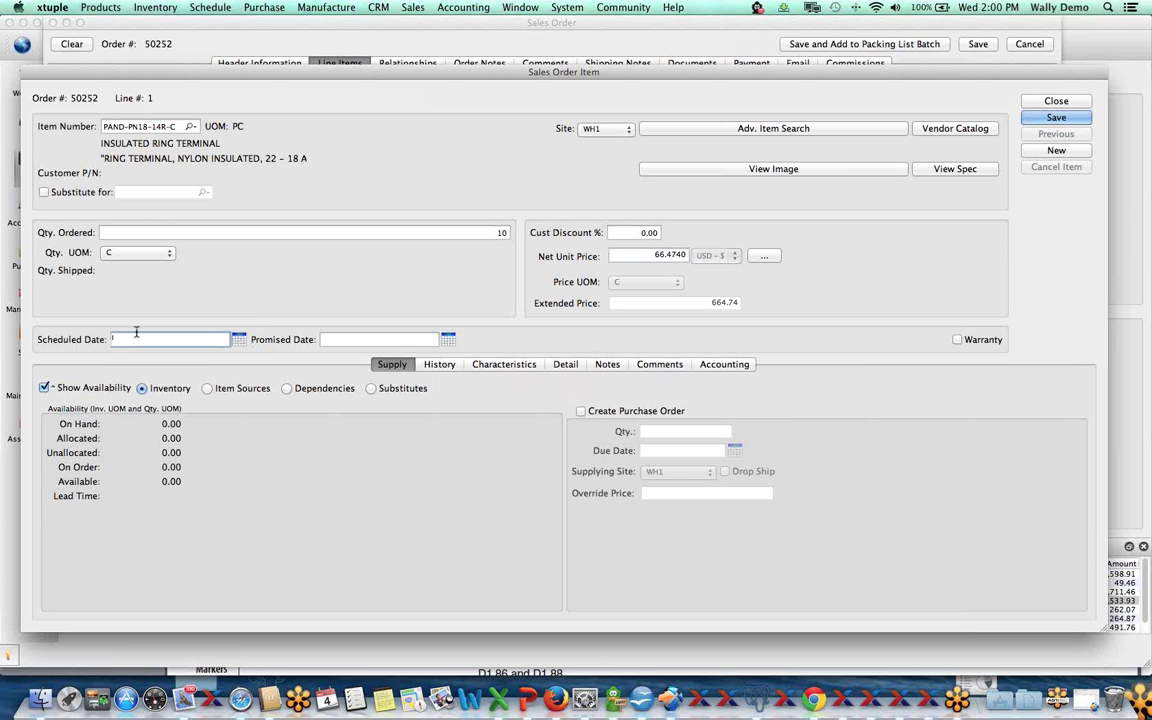
type("0")
key("Tab")
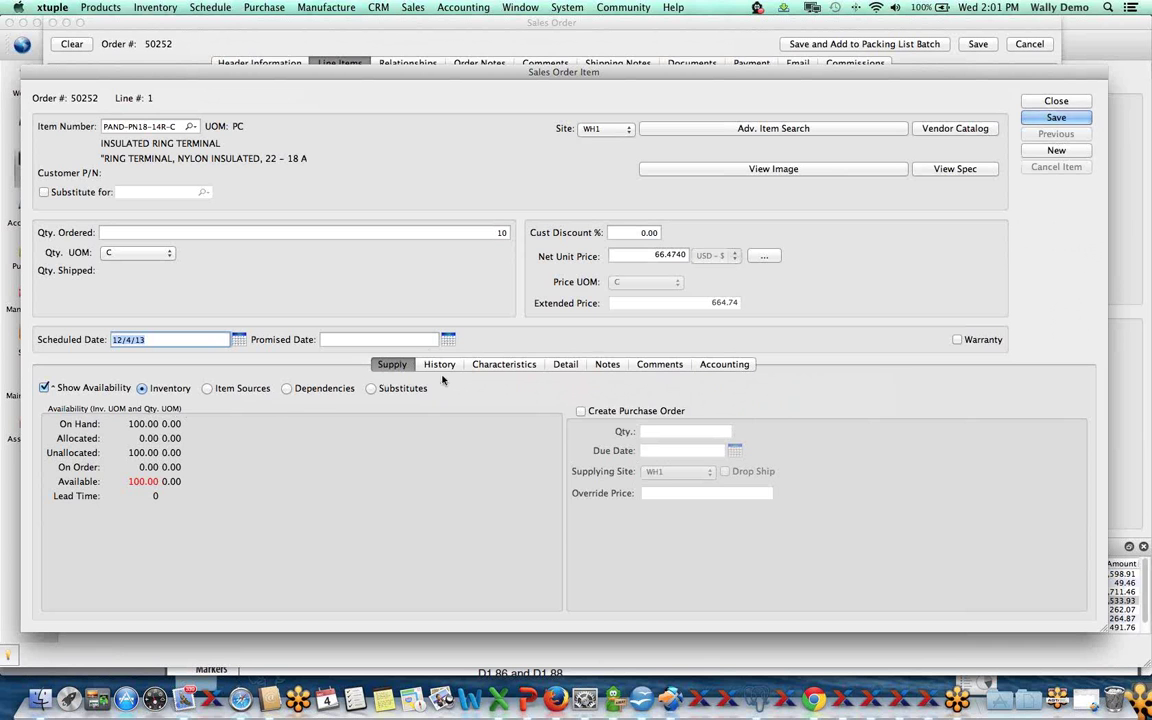
Review the ring terminal's costs history and sales history, and save the order line.
left_click(440, 364)
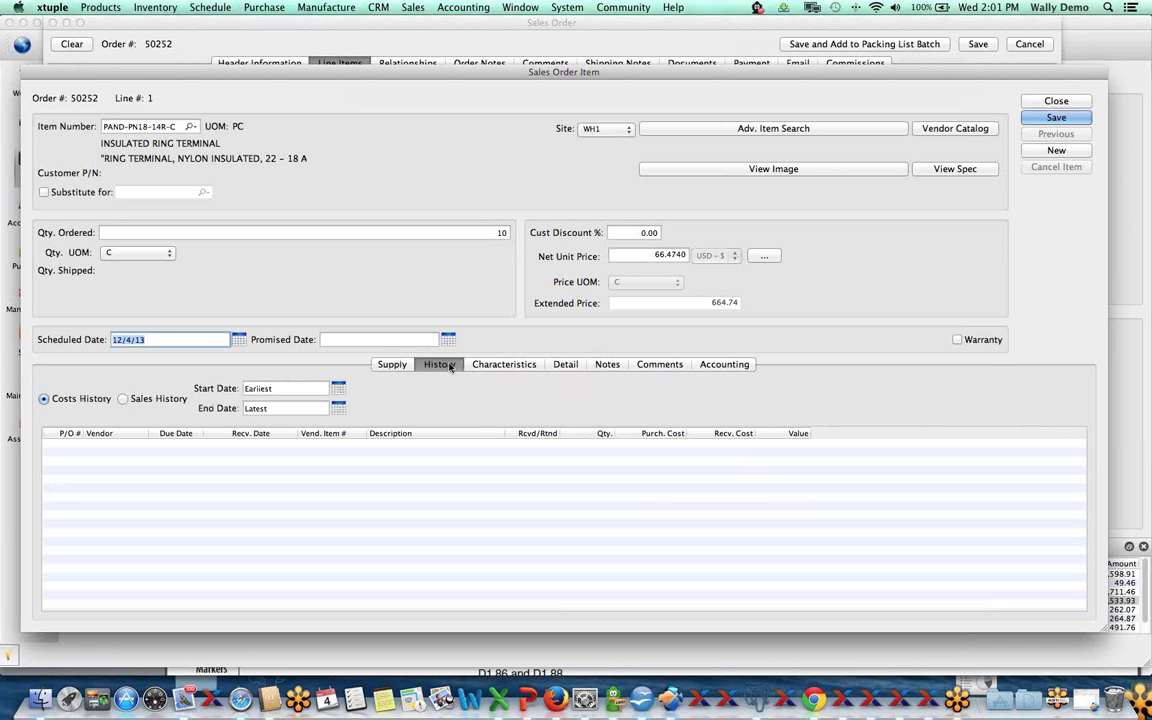
left_click(148, 398)
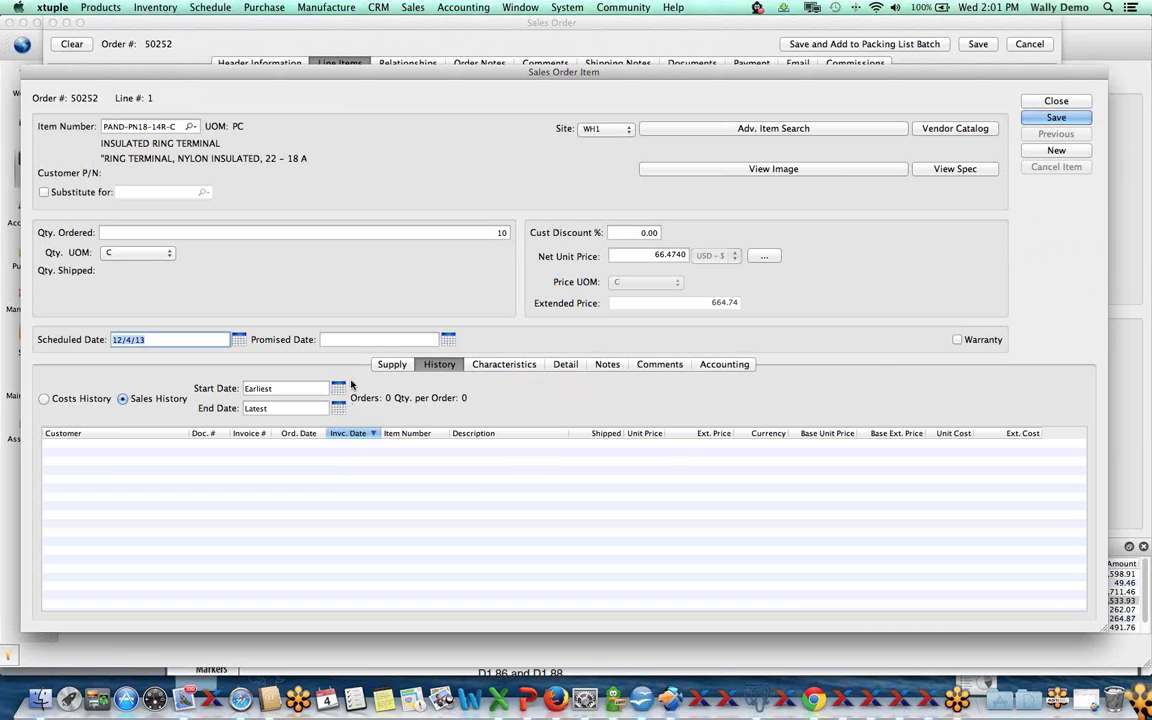
left_click(392, 365)
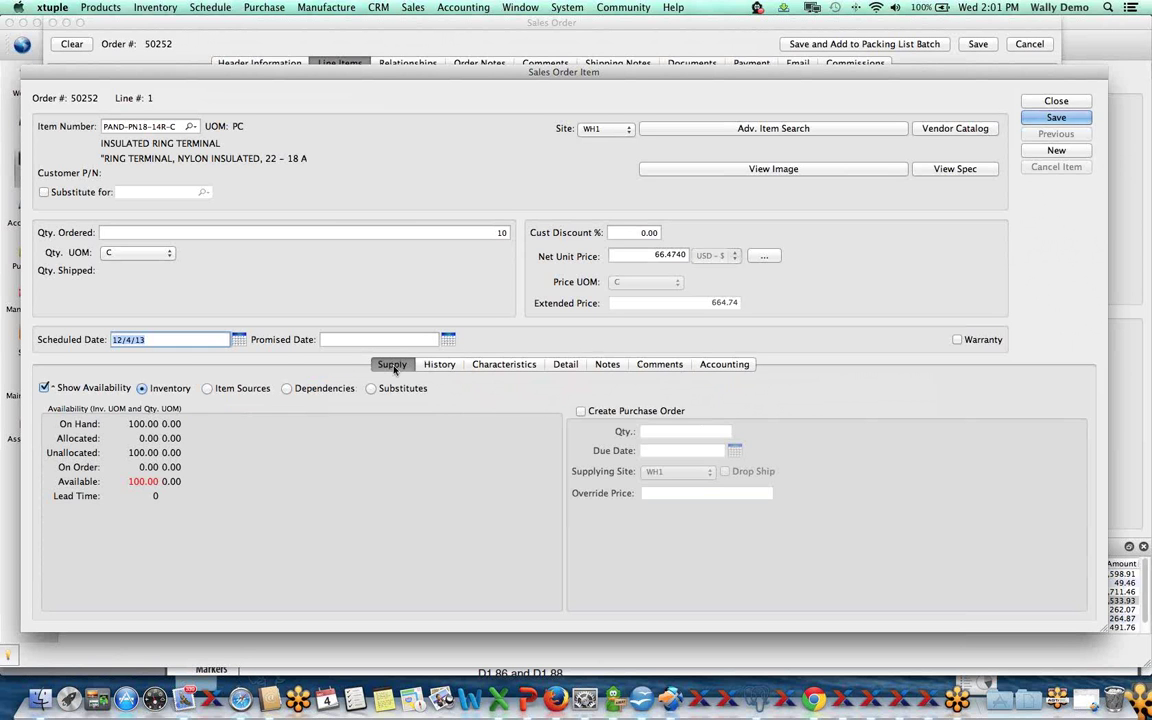
left_click(439, 364)
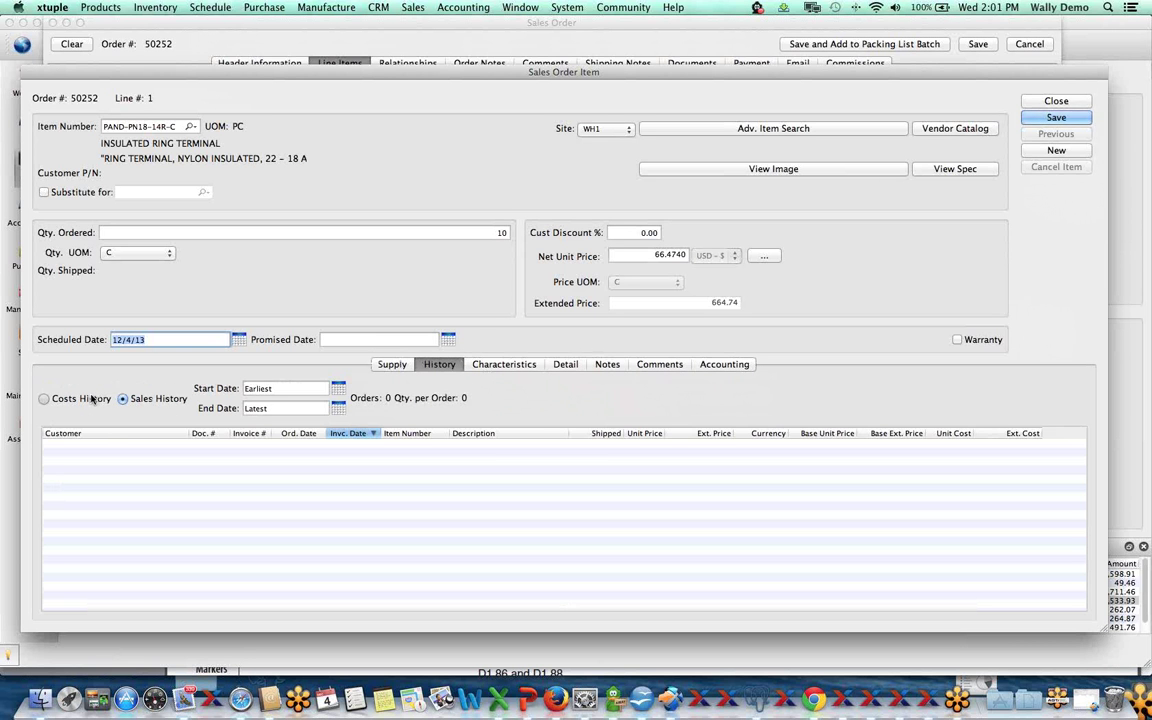
left_click(43, 398)
left_click(700, 441)
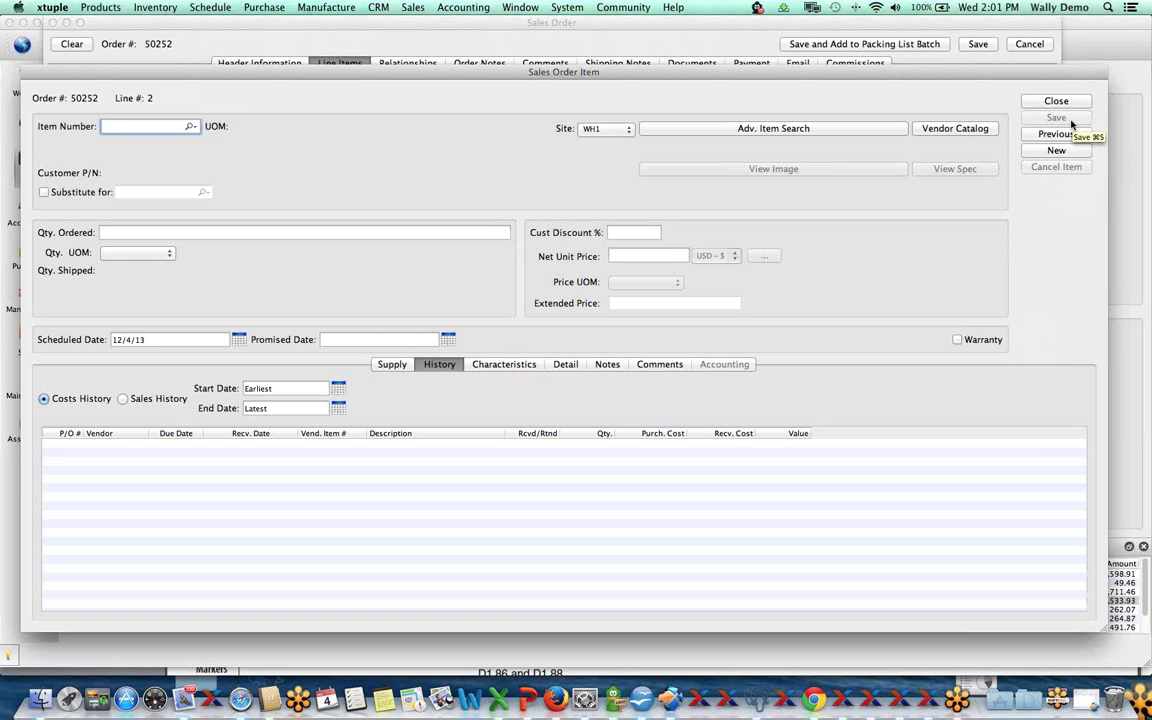
Choose item RTRUCK1, Red Tough Truck Collectors, for the sales order's second line.
type("r")
key("Down")
key("Down")
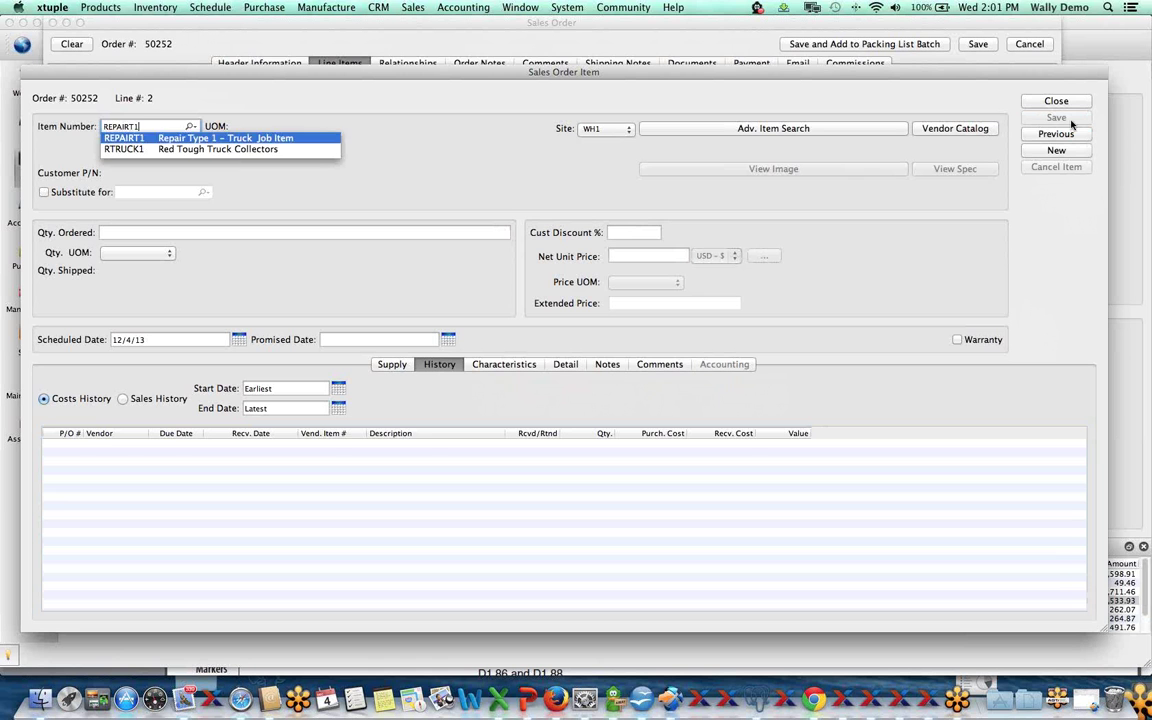
key("Return")
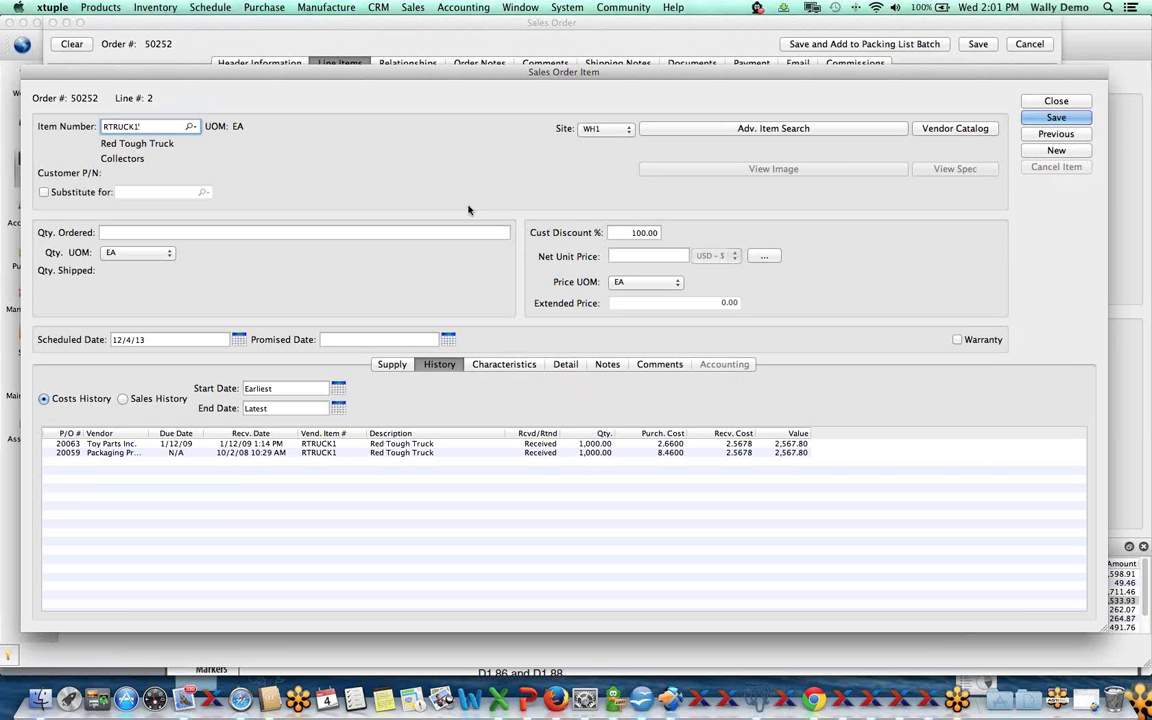
Set the ordered quantity of the Red Tough Truck Collectors line to 15.
left_click(436, 238)
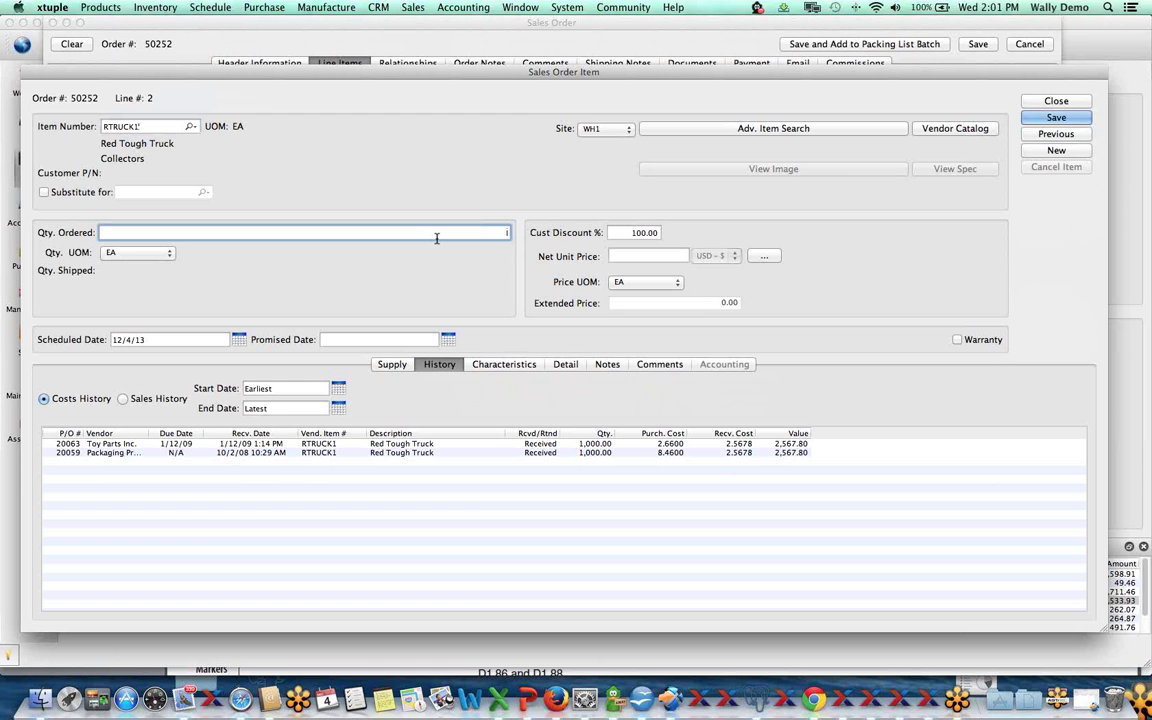
type("15")
key("Tab")
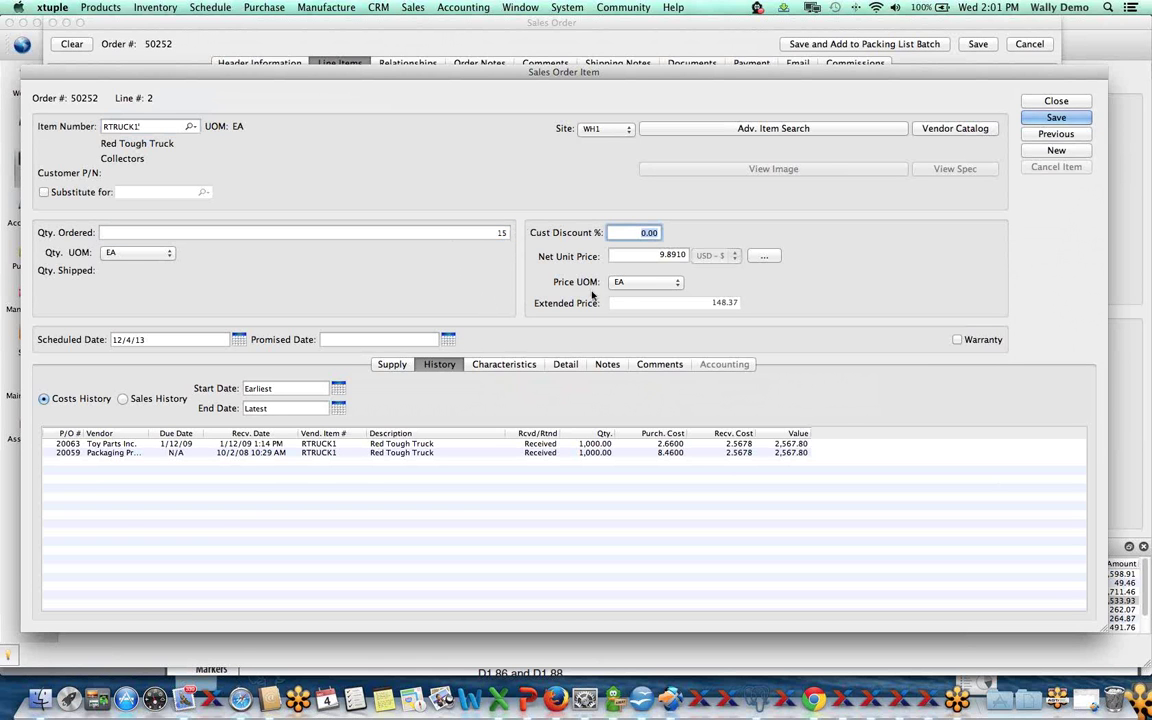
key("Tab")
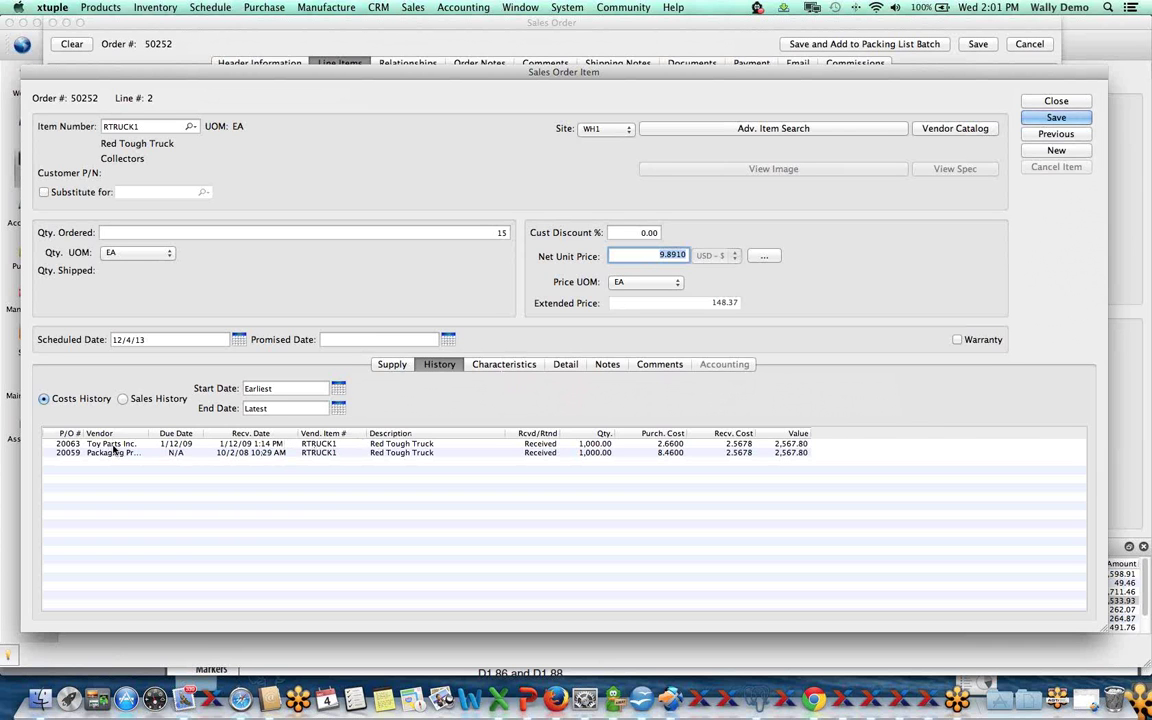
Review the red truck's sales history and inventory availability, and save the second order line, ending line-item entry.
left_click(157, 399)
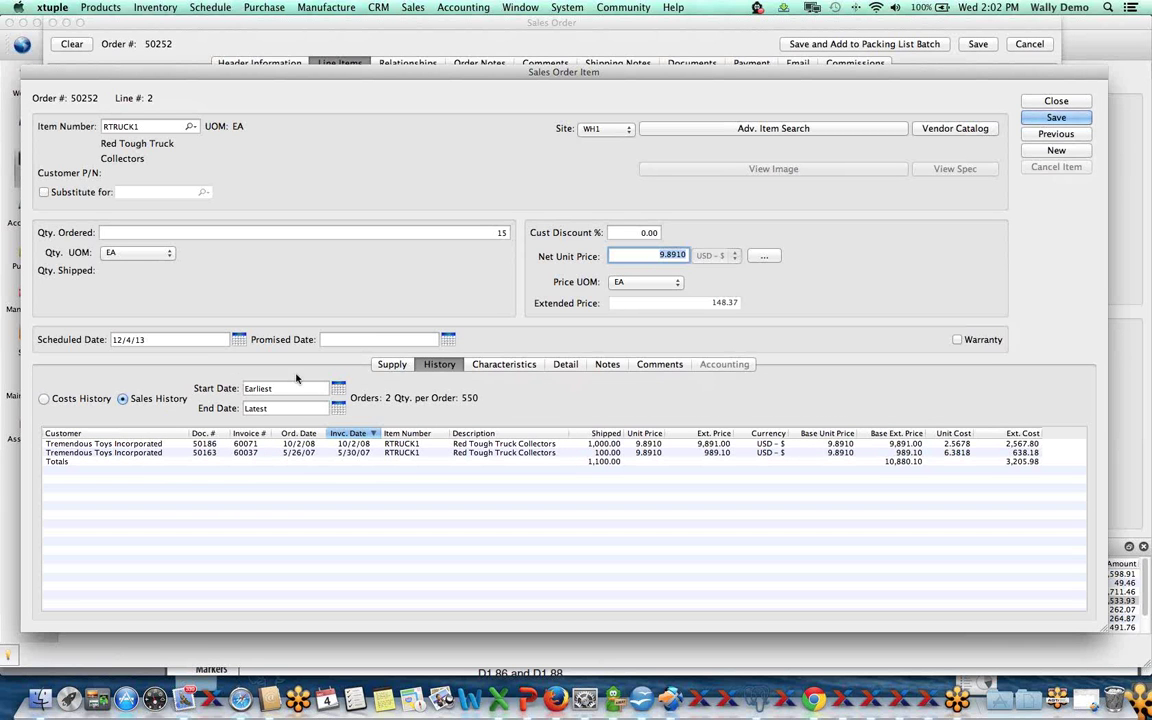
left_click(394, 366)
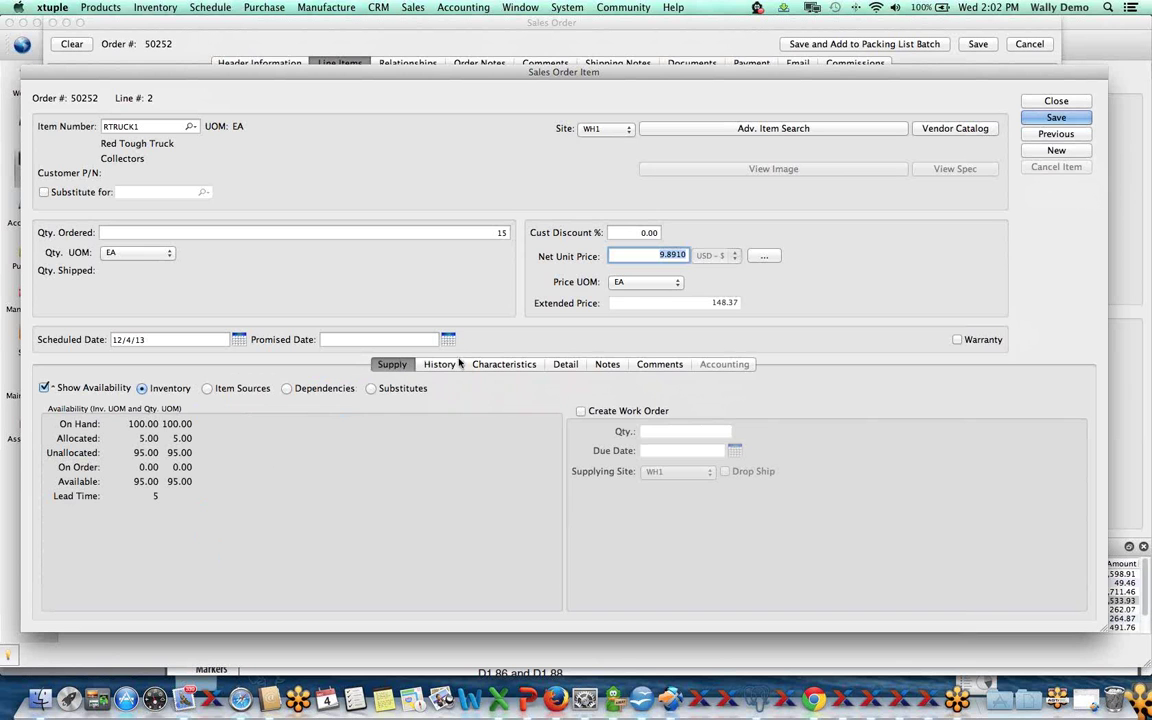
left_click(440, 365)
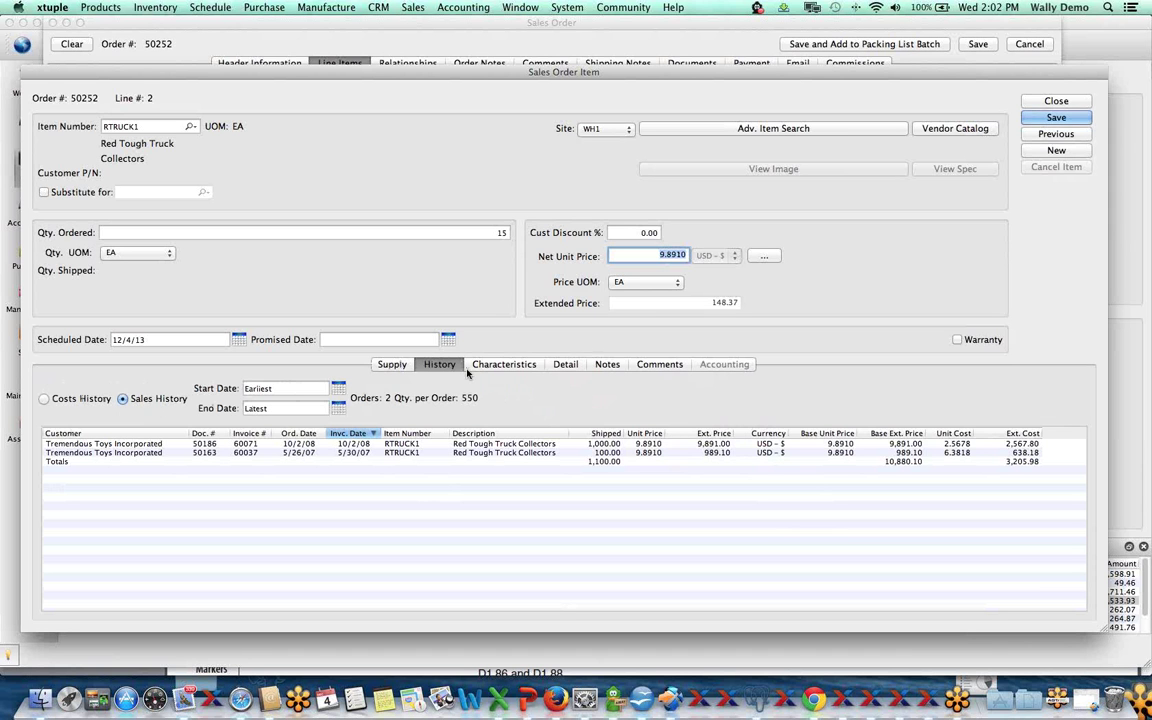
left_click(418, 446)
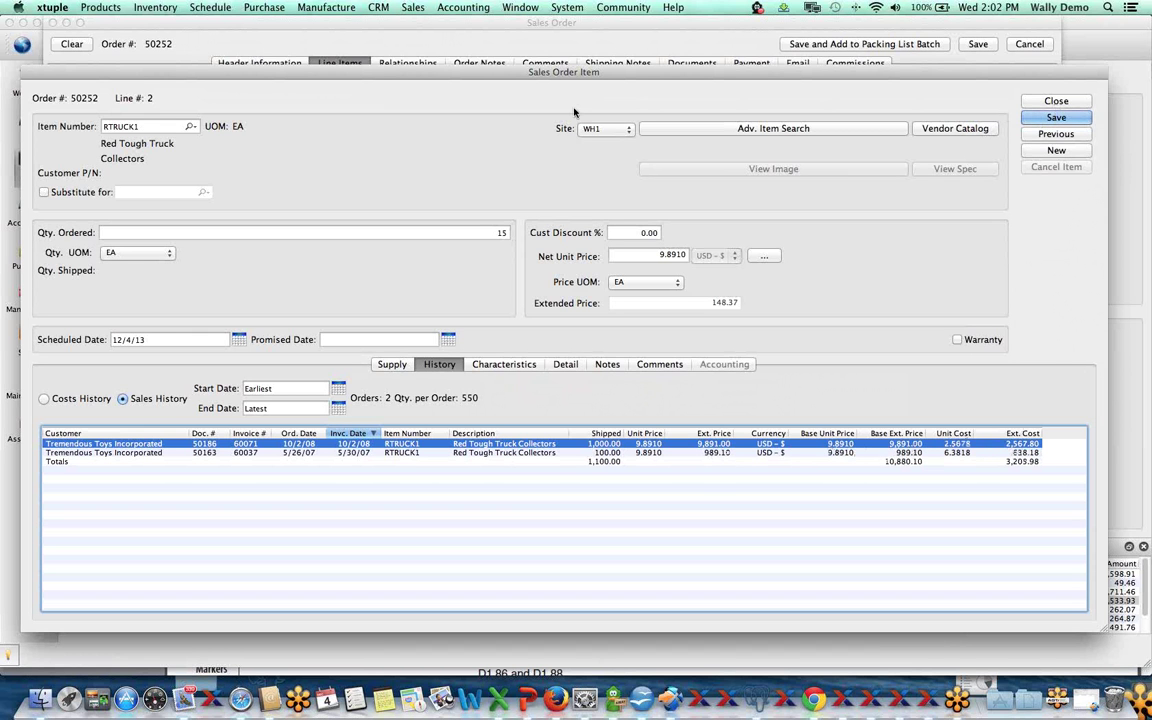
left_click(1066, 118)
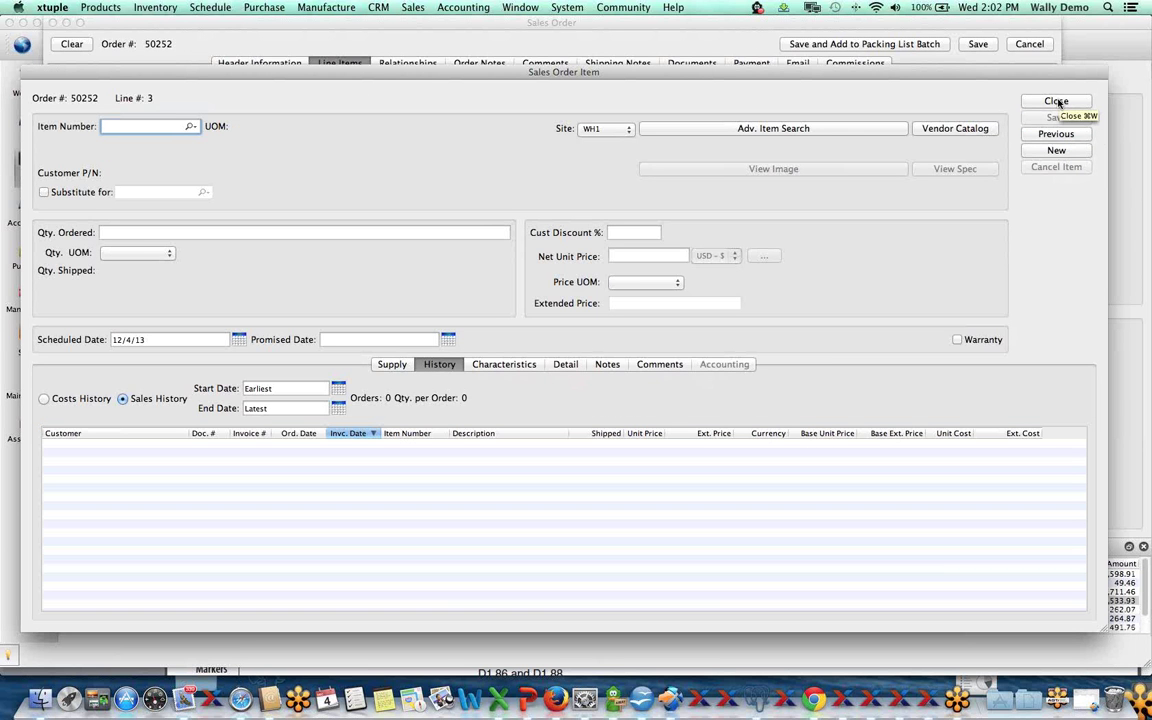
left_click(1057, 102)
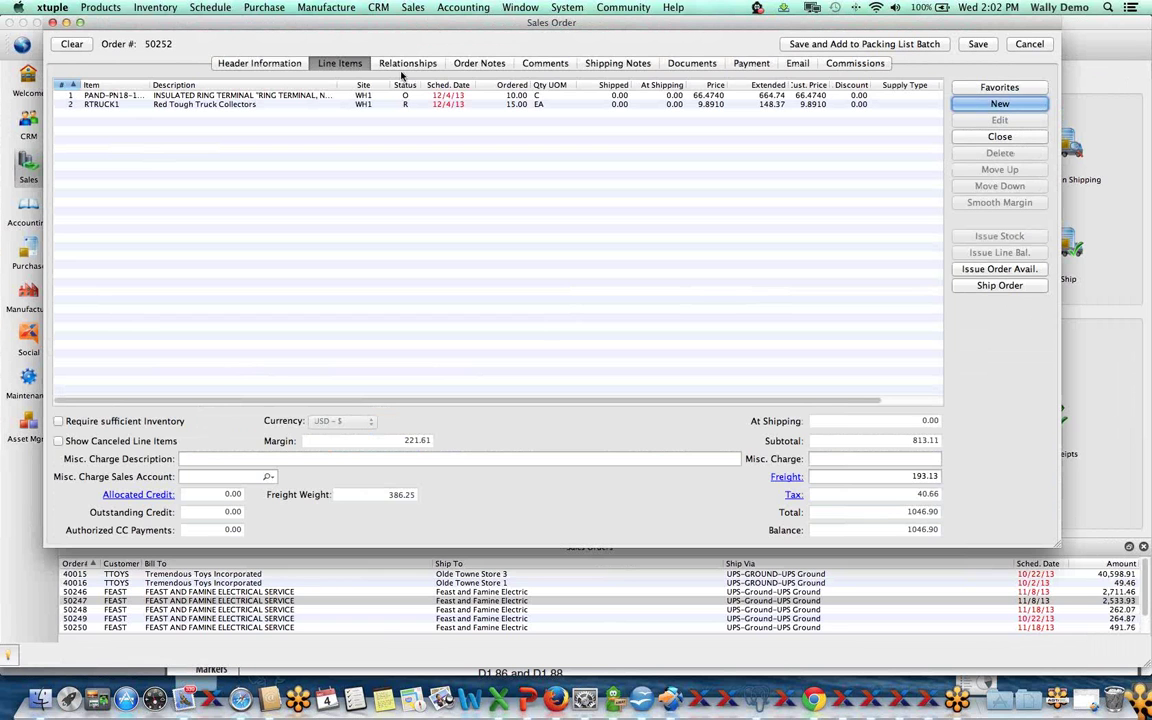
Save the sales order with Print on Save enabled and output its SO-Acknowledgement form as a PDF in Preview.
left_click(281, 65)
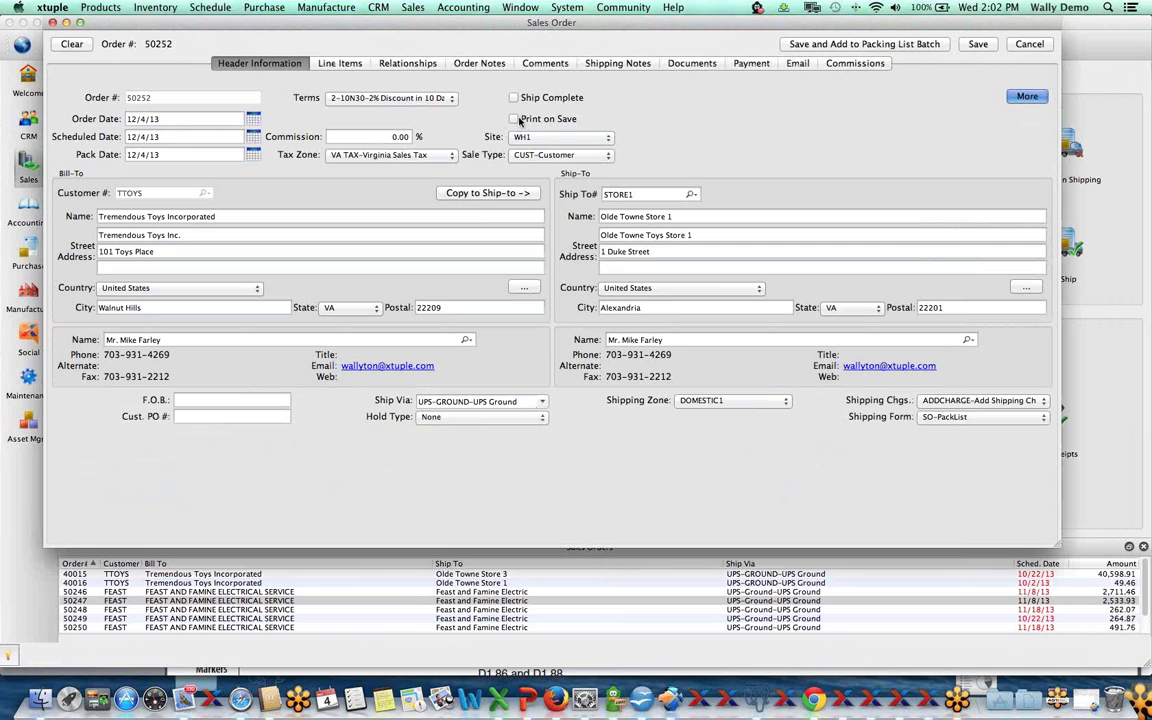
left_click(983, 48)
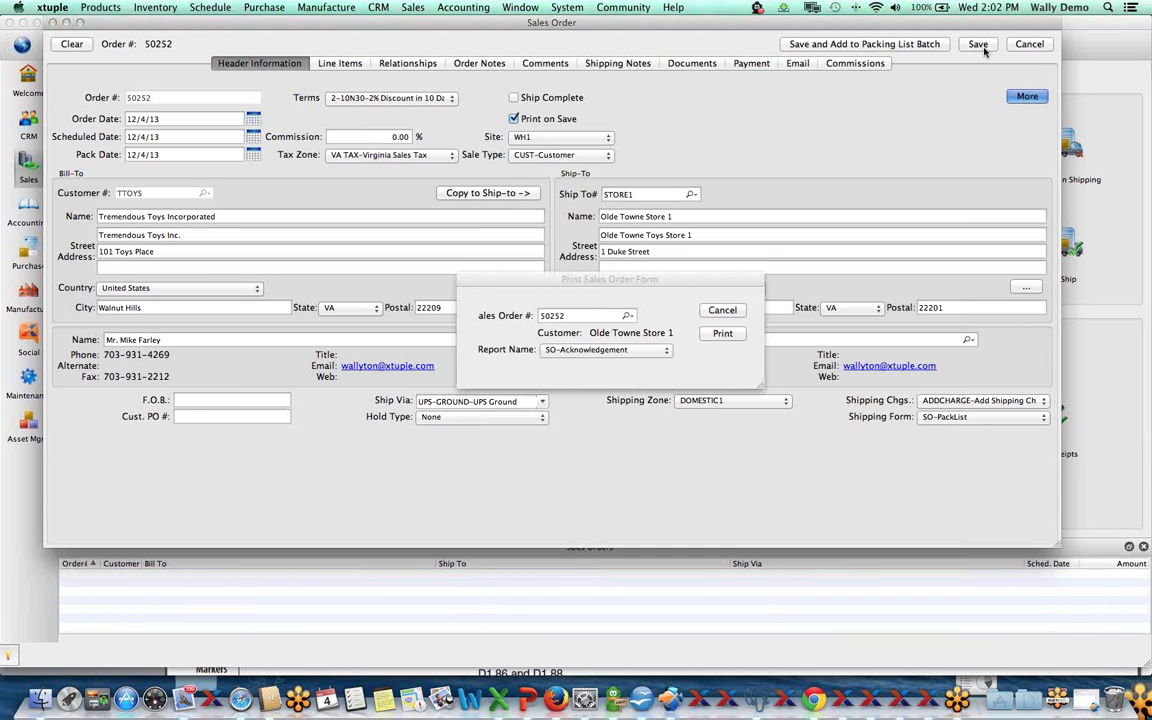
left_click(722, 333)
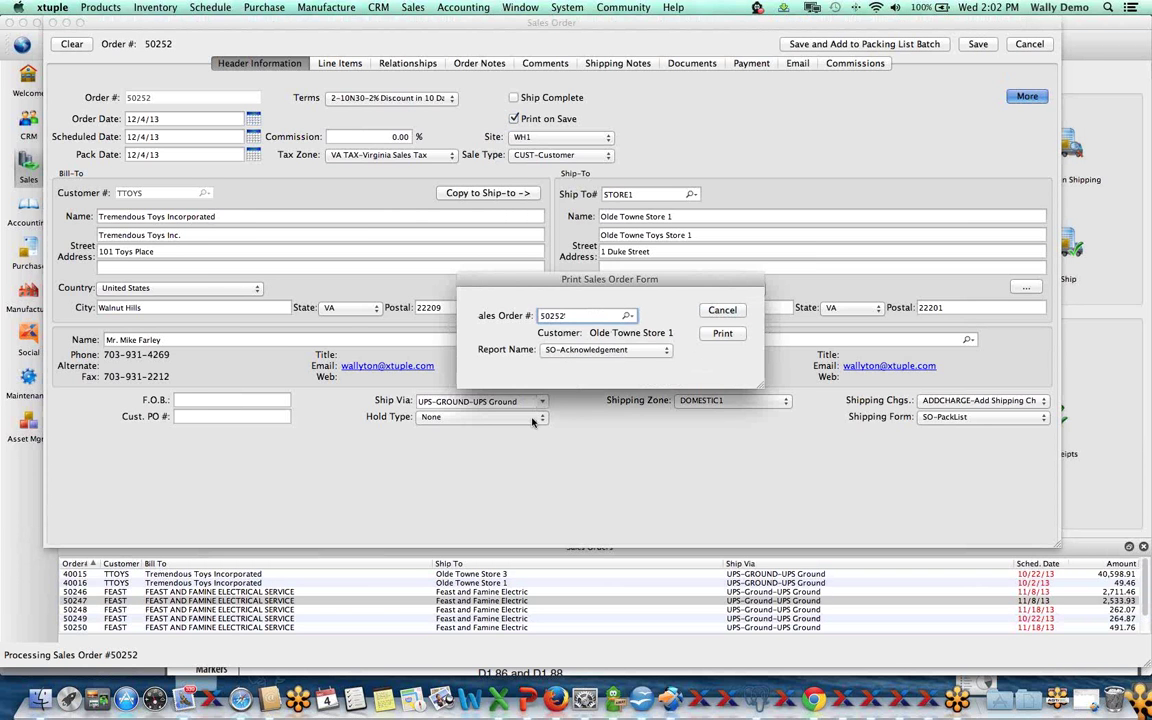
left_click(422, 405)
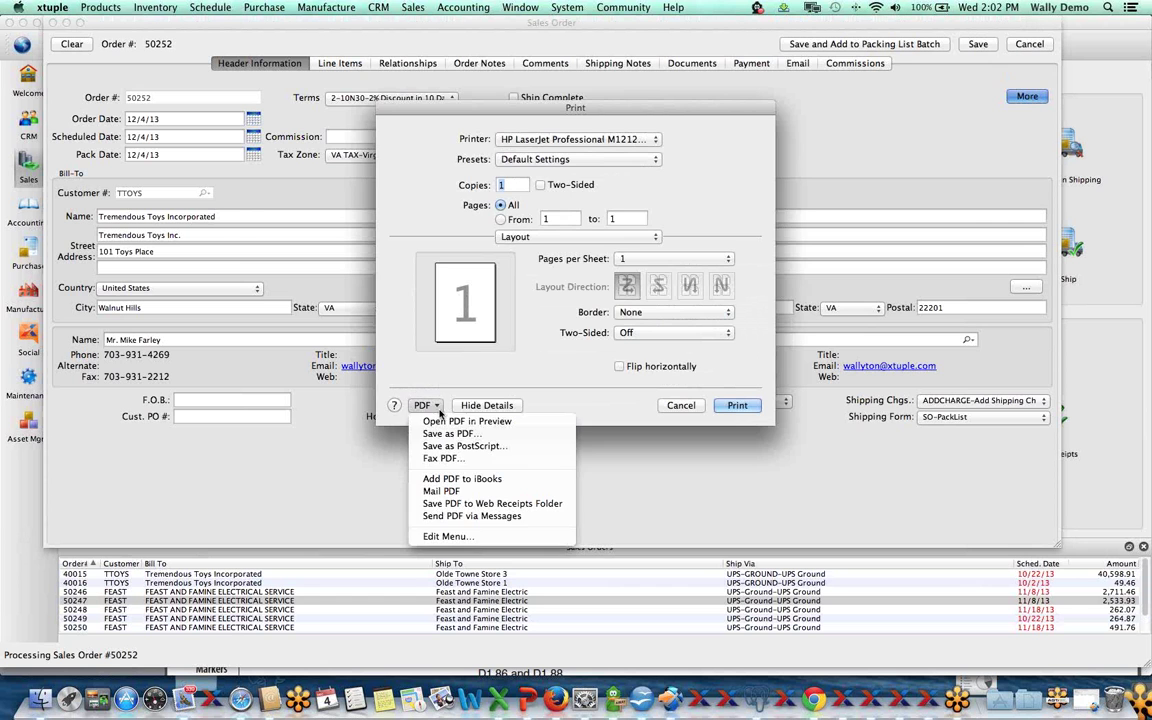
left_click(438, 428)
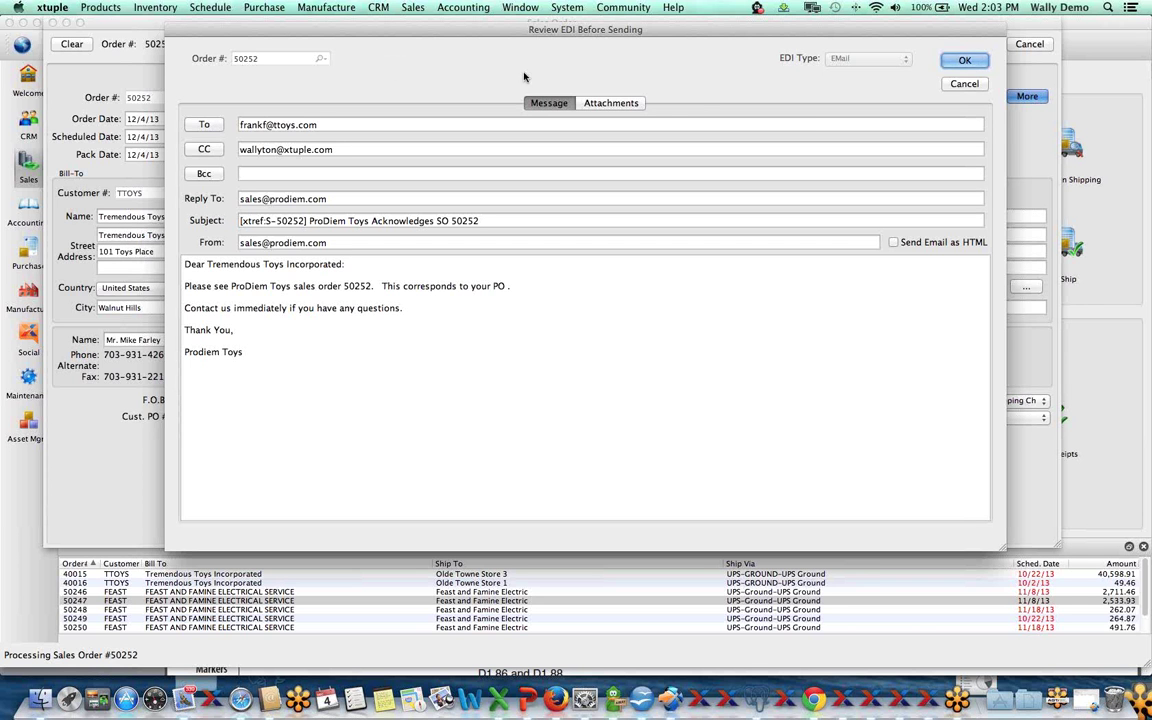
Send the order acknowledgement e-mail and review the acknowledgement PDF, closing it and the blank new sales order.
left_click(962, 66)
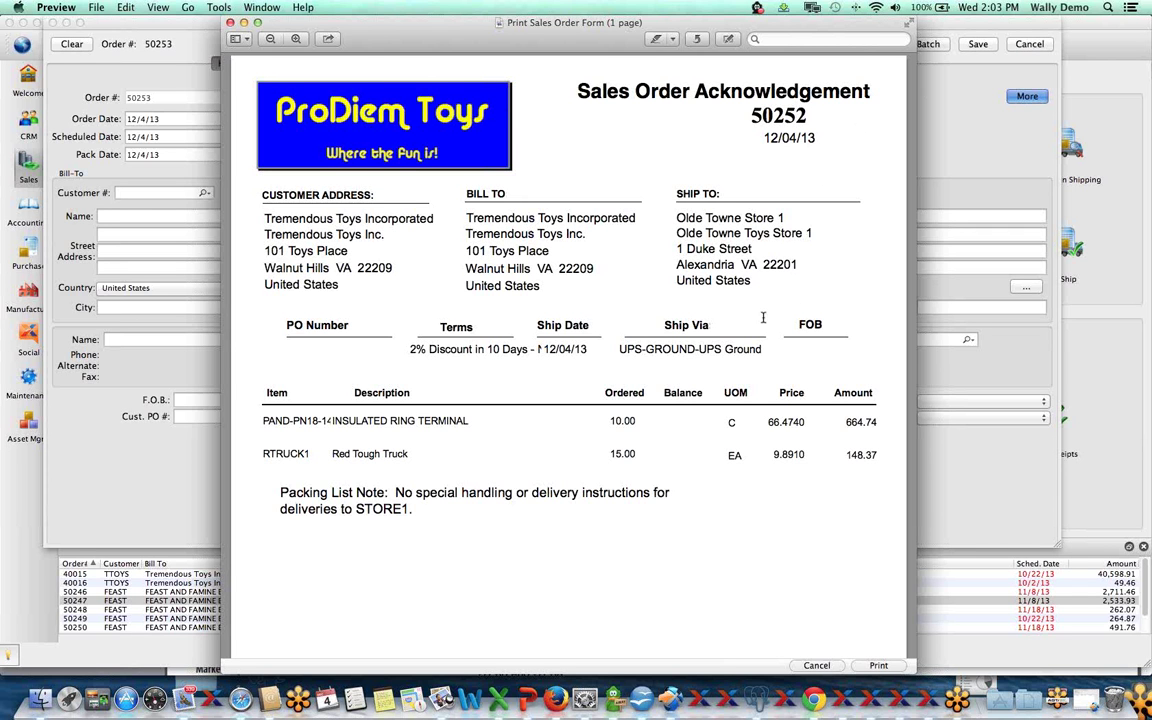
scroll(728, 326, "down", 1)
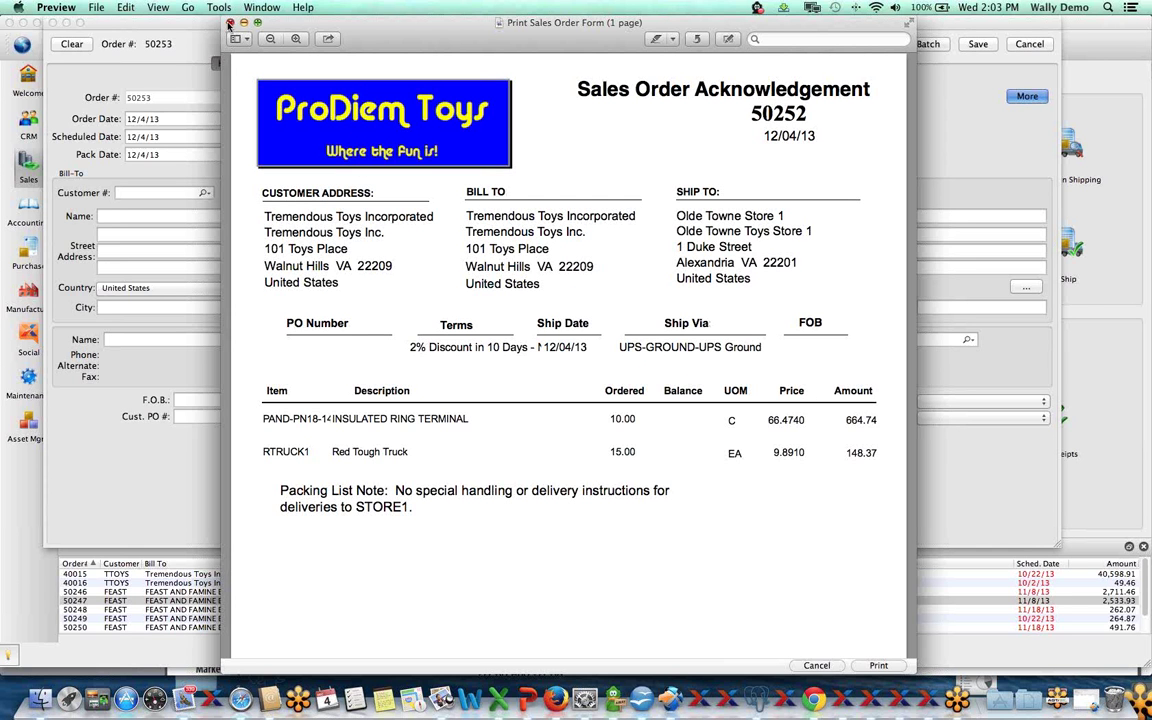
left_click(231, 23)
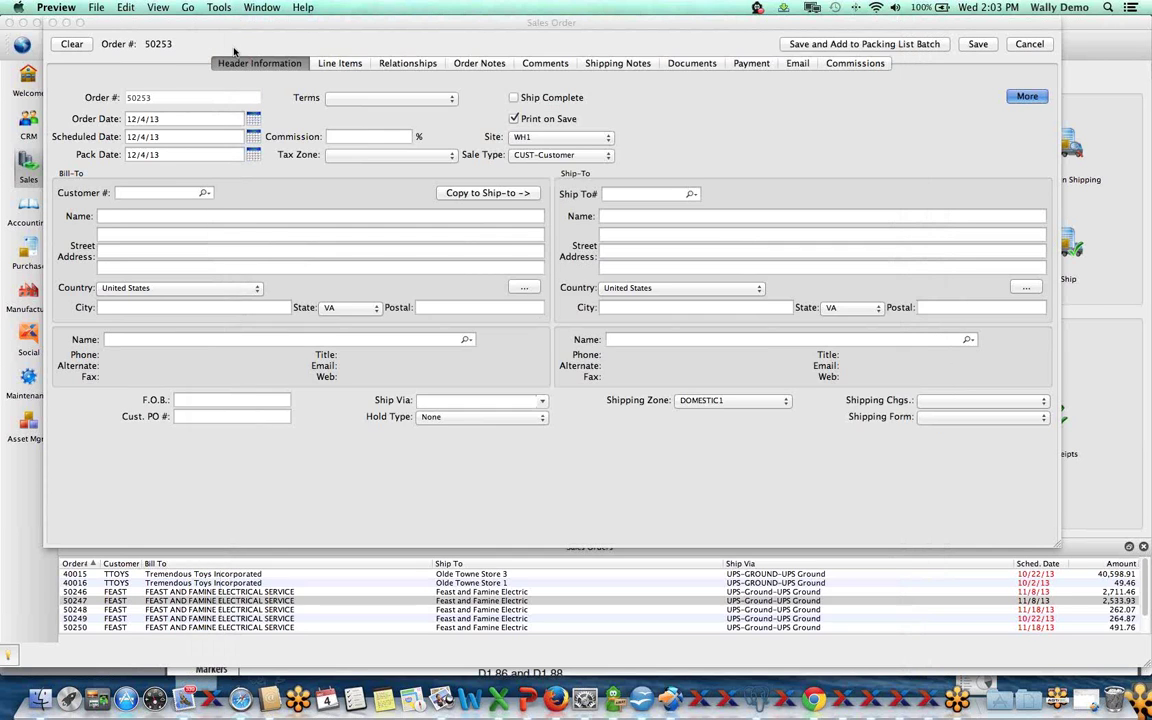
left_click(1028, 44)
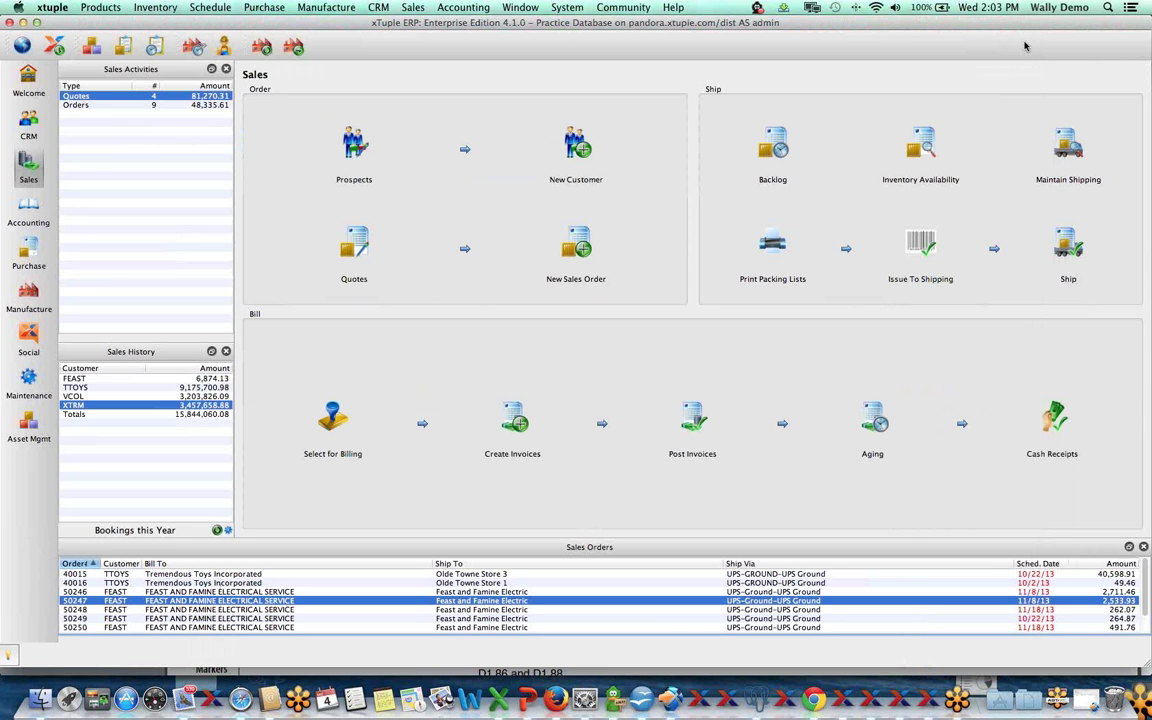
Print the Pick List form for the Tremendous Toys order in the packing list batch as a PDF in Preview.
left_click(776, 242)
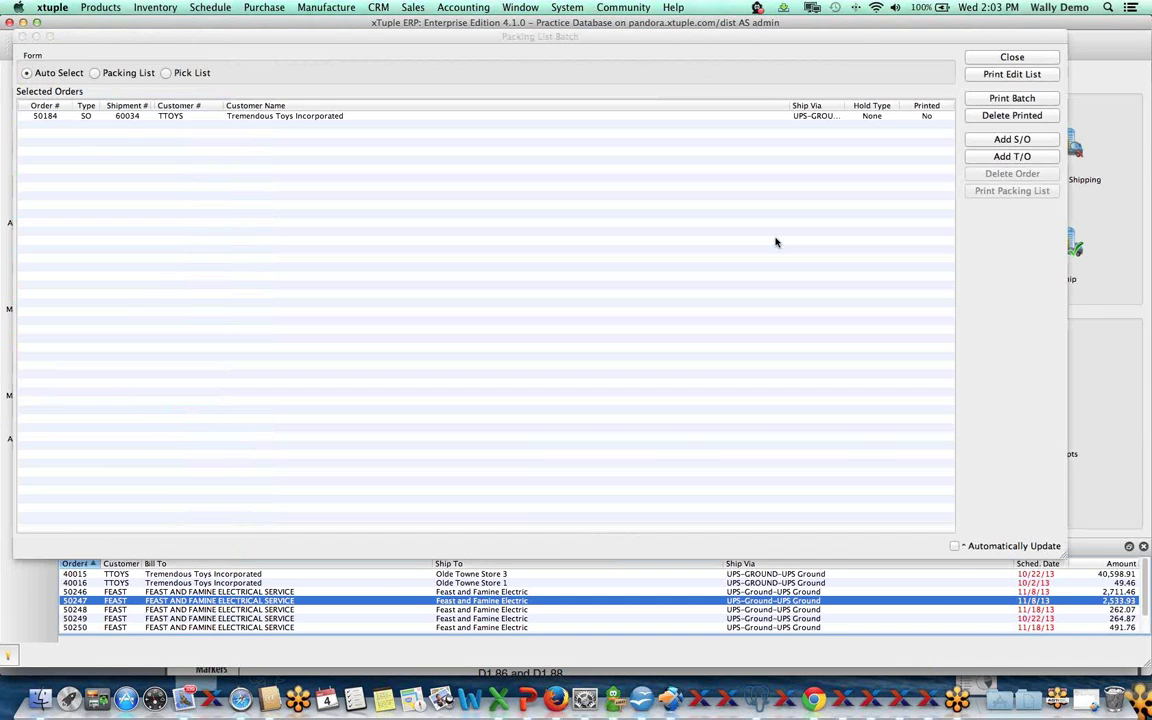
left_click(229, 113)
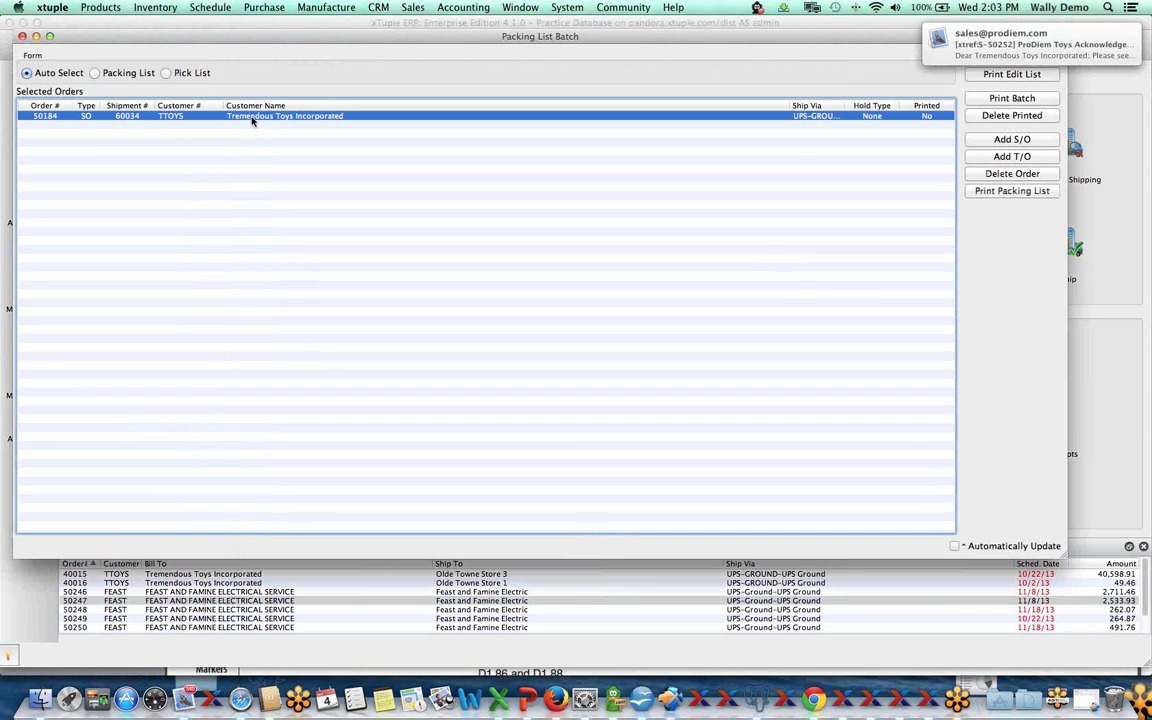
left_click(1013, 192)
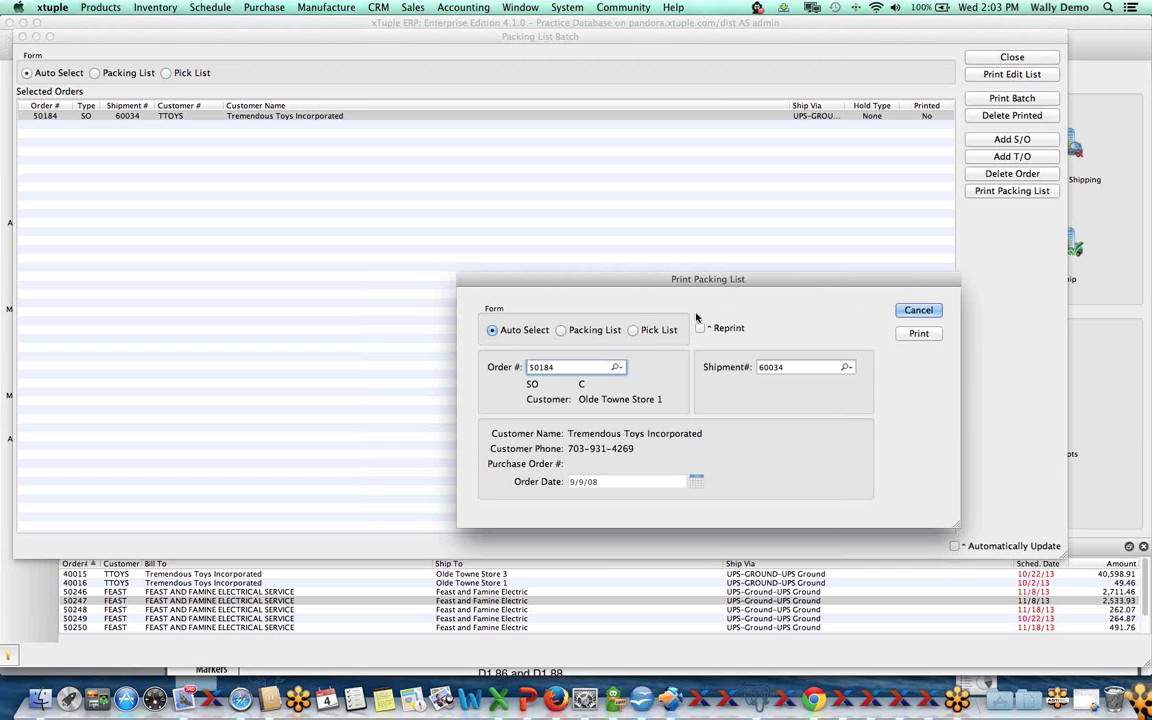
left_click(633, 330)
left_click(912, 333)
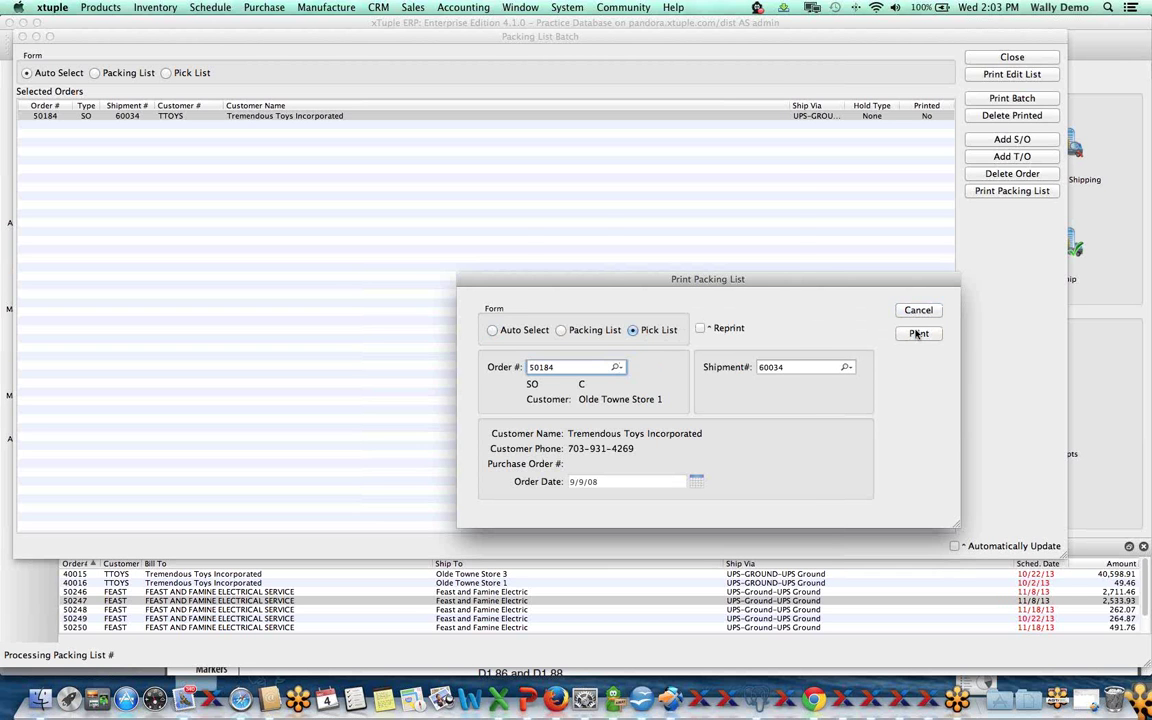
left_click(440, 409)
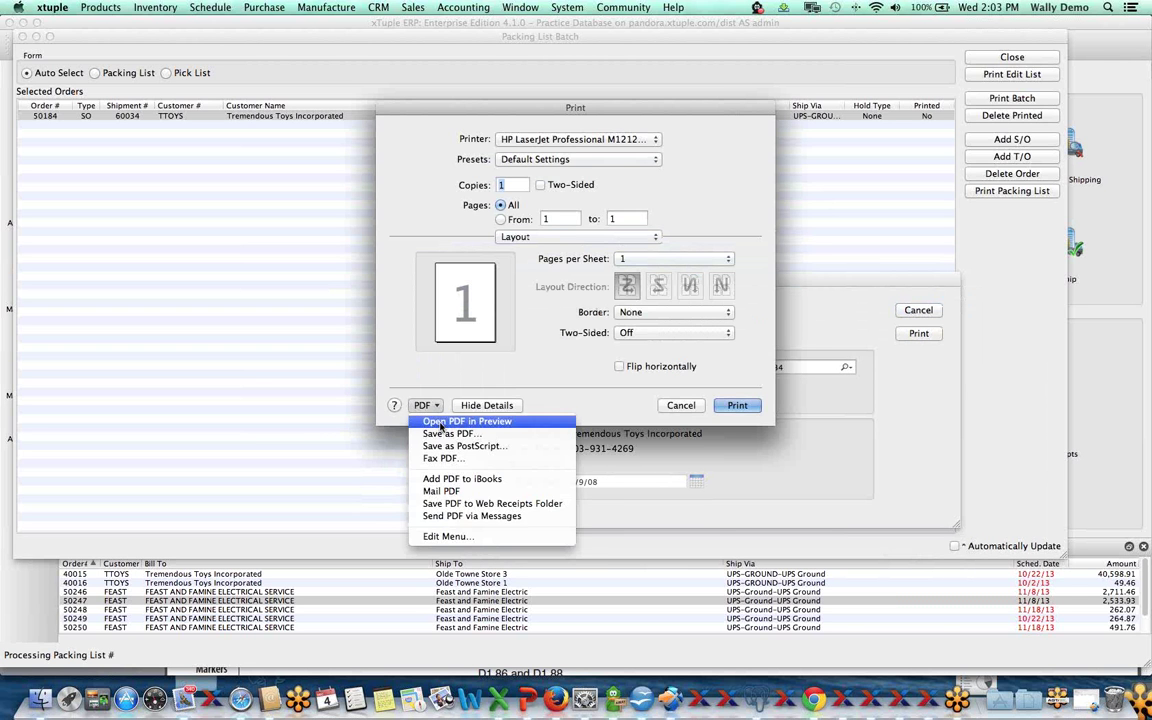
left_click(440, 423)
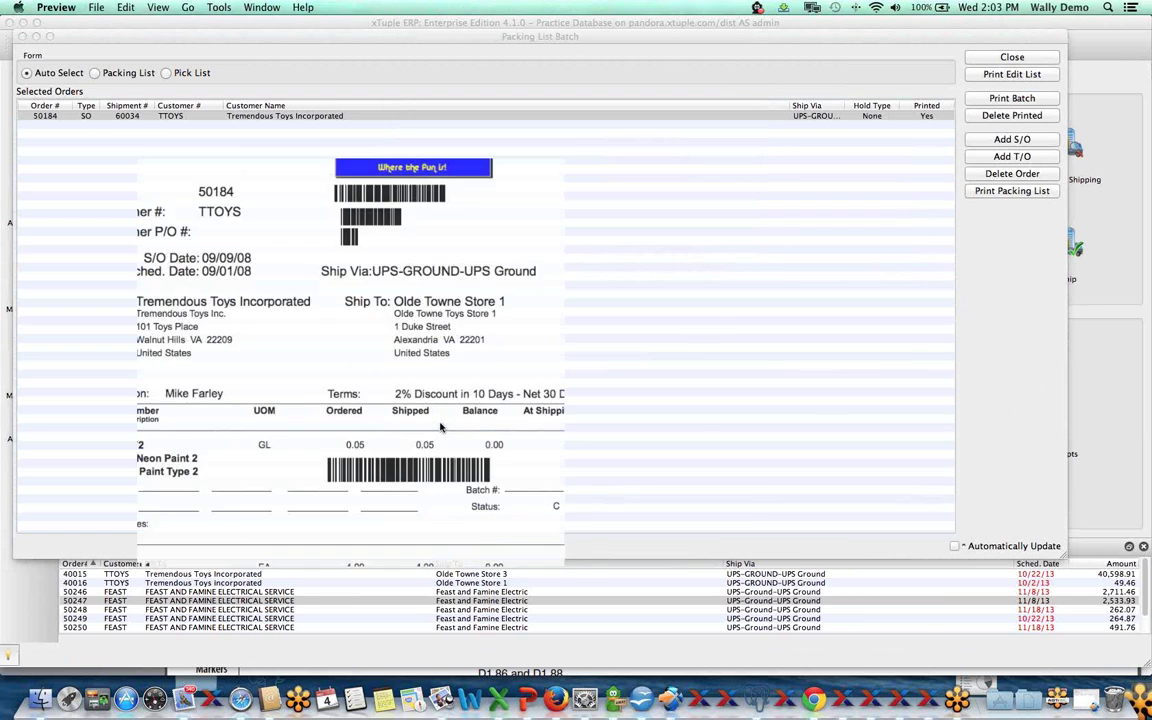
Examine the items and sign-off section on both picking list pages, and close the PDF and the packing list batch.
scroll(440, 426, "down", 5)
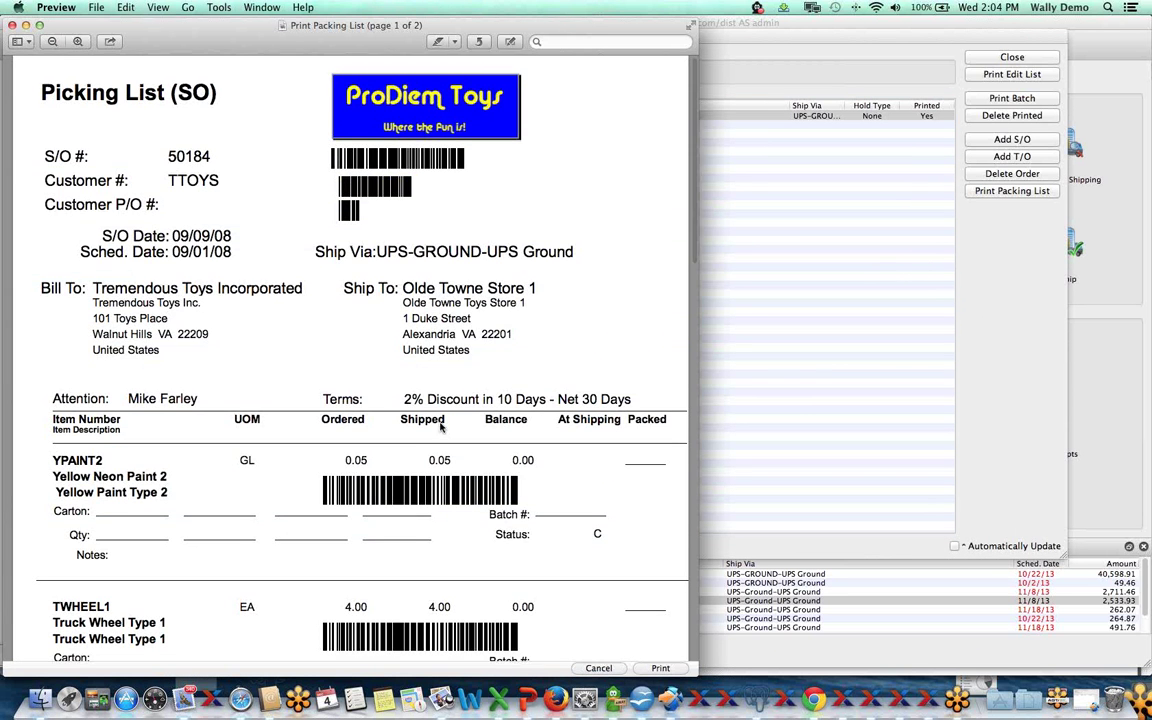
scroll(440, 427, "down", 4)
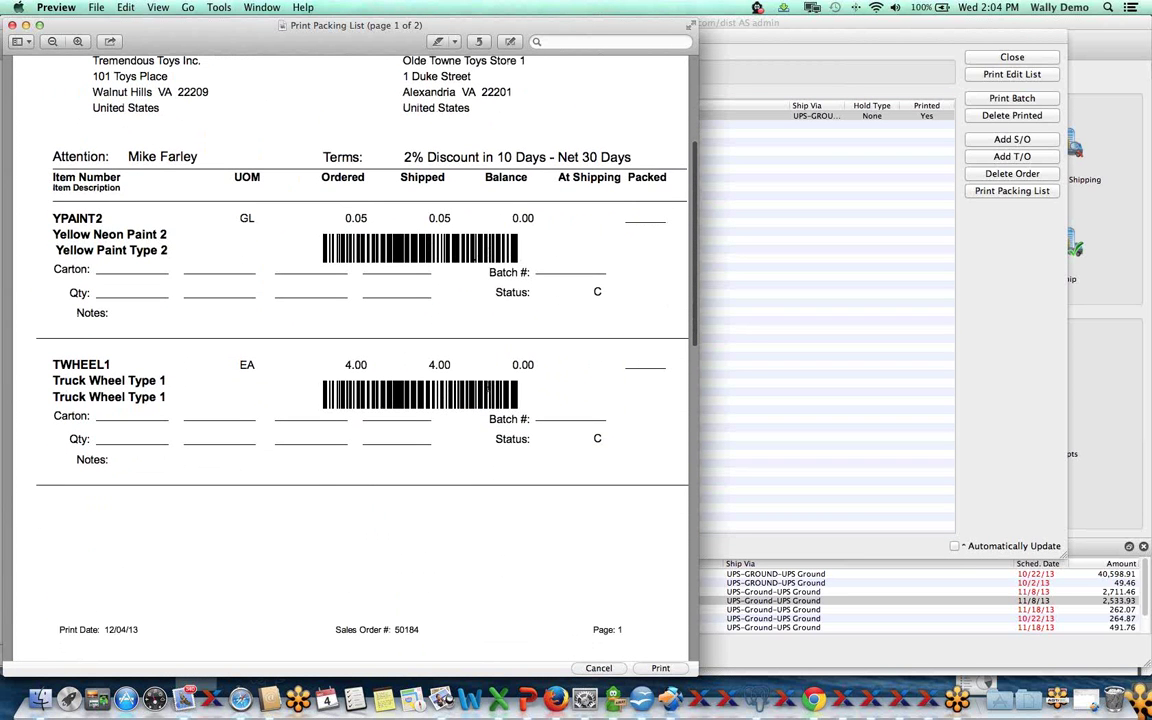
scroll(488, 391, "down", 10)
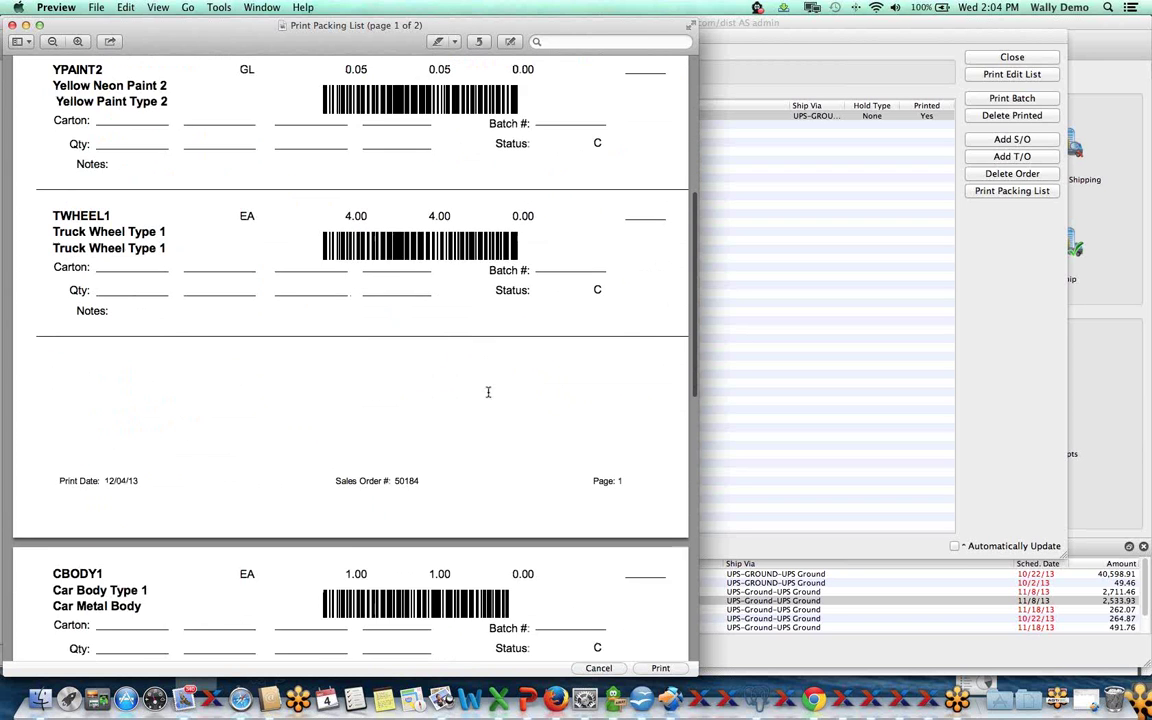
scroll(488, 391, "down", 10)
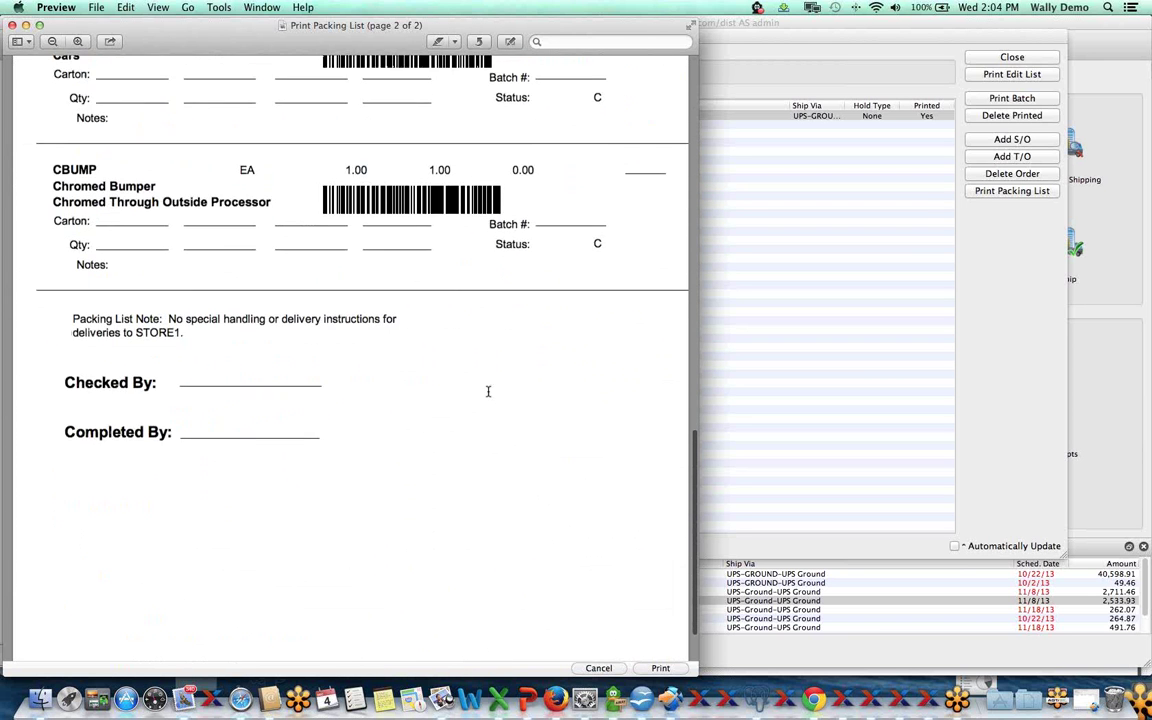
scroll(488, 391, "up", 15)
scroll(488, 390, "up", 3)
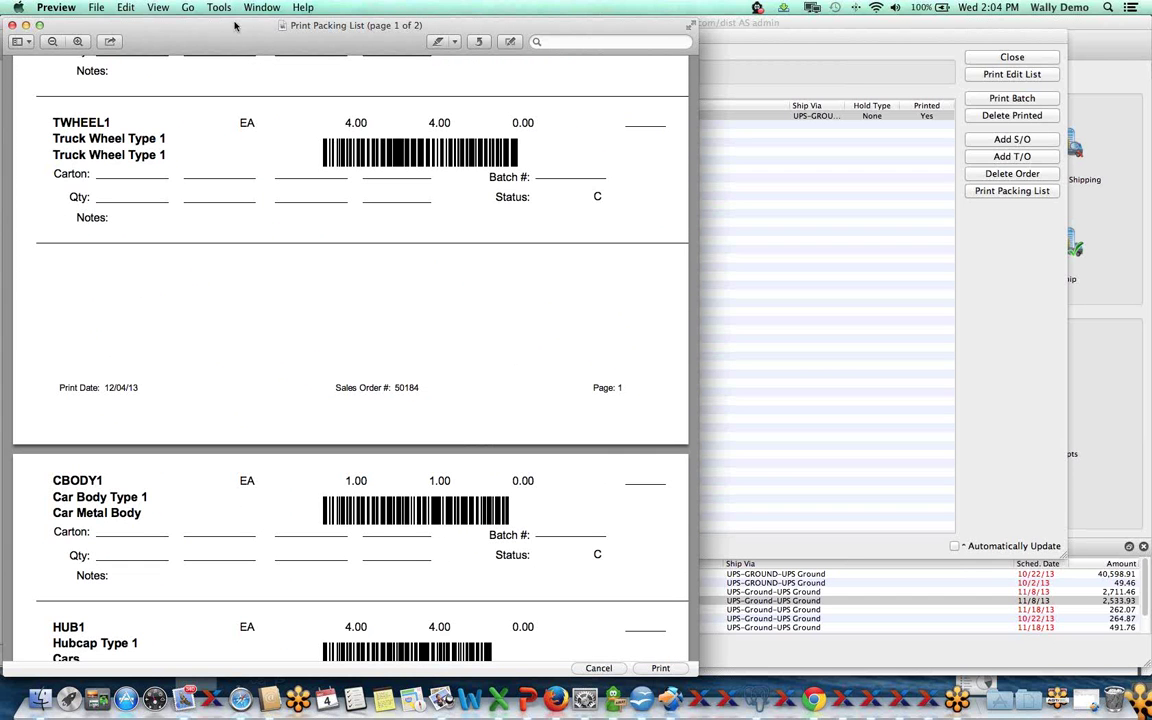
left_click(12, 26)
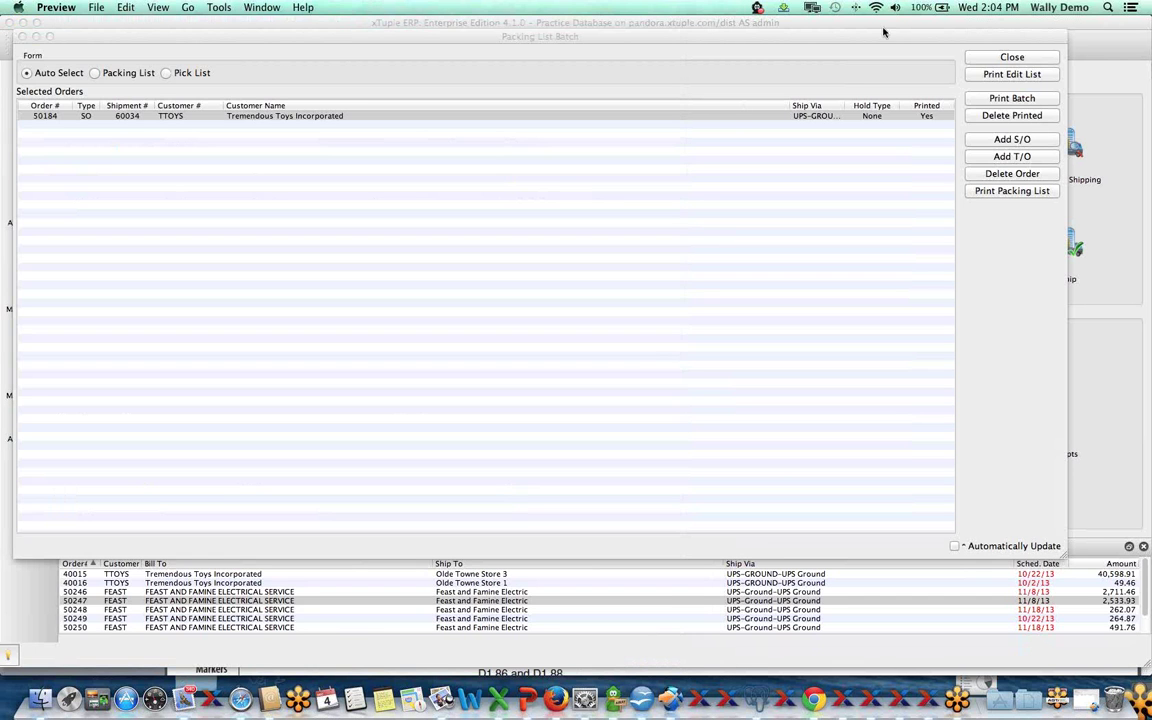
left_click(1025, 59)
left_click(1025, 59)
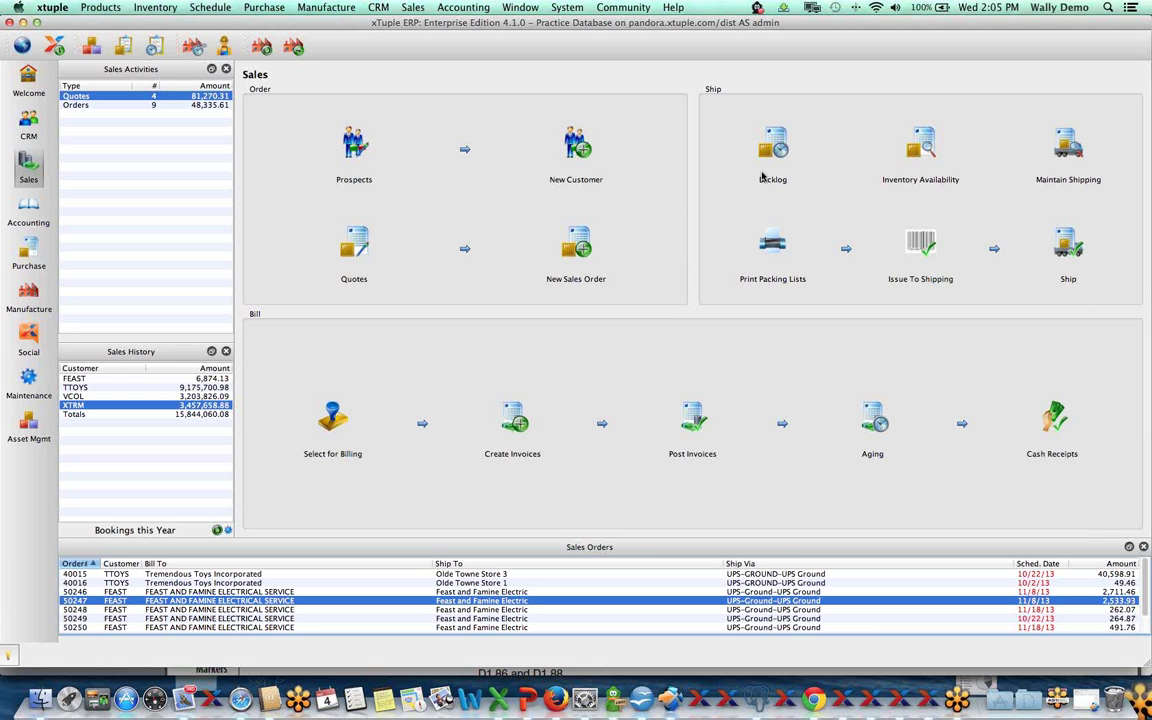
Show the Accounting desktop and shrink the xTuple main window slightly in height.
left_click(28, 208)
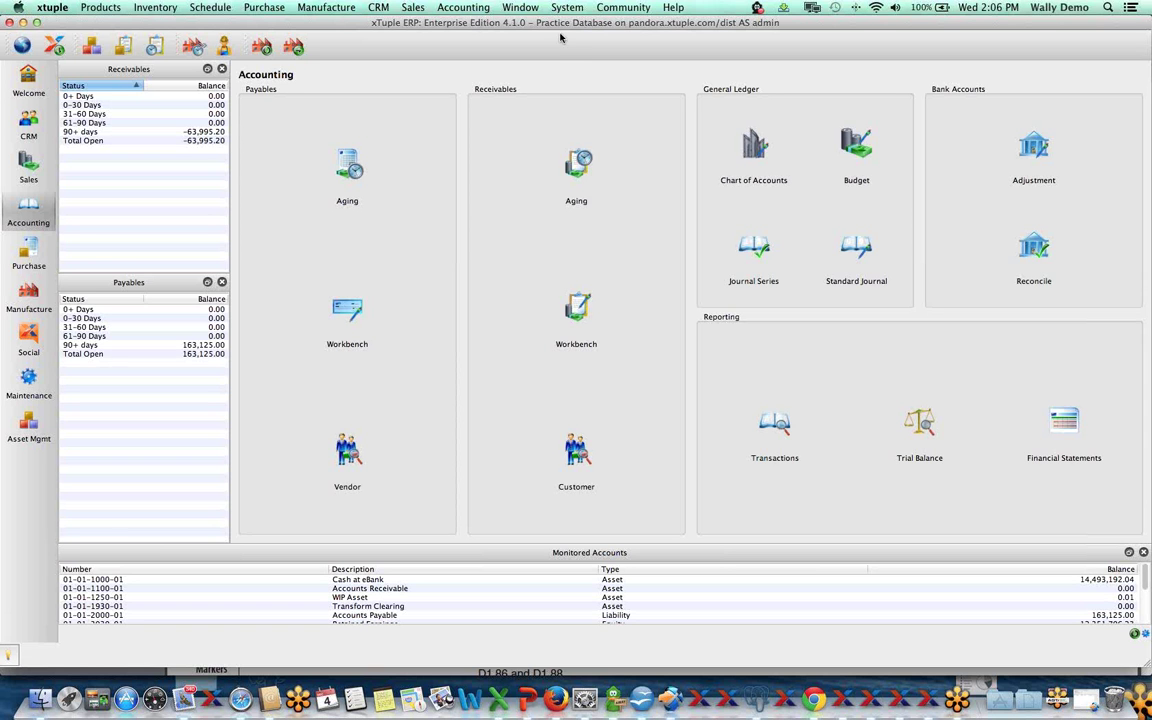
left_click_drag(561, 28, 553, 28)
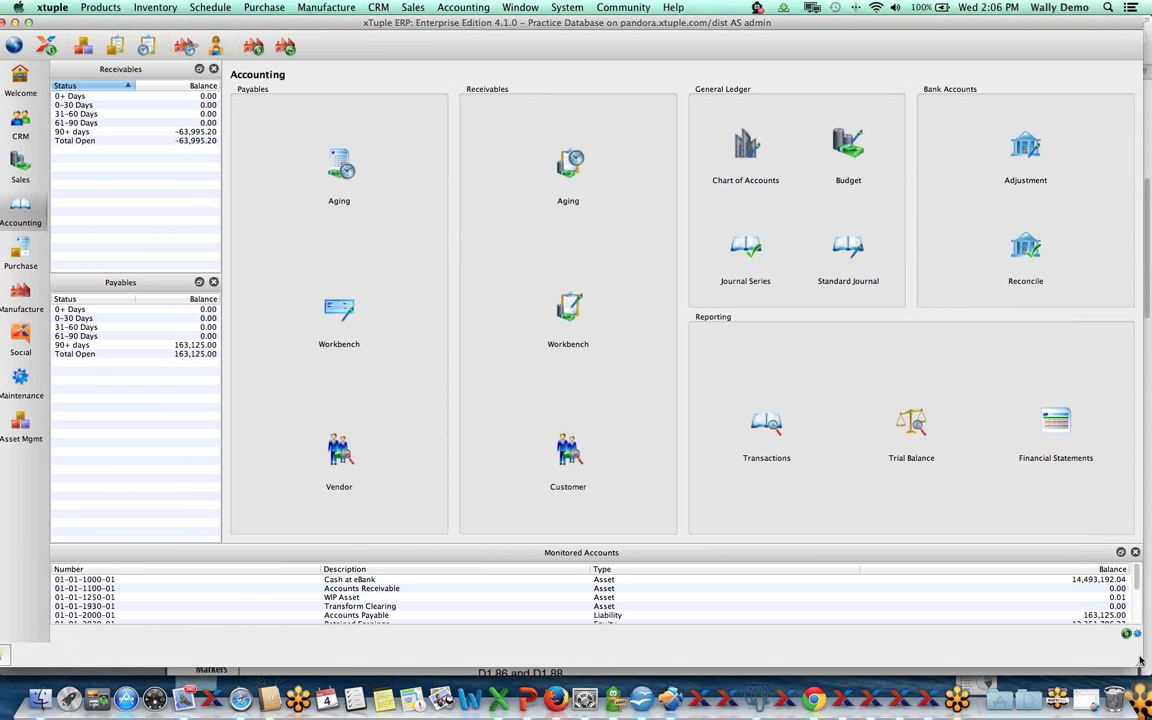
left_click_drag(1140, 658, 1142, 634)
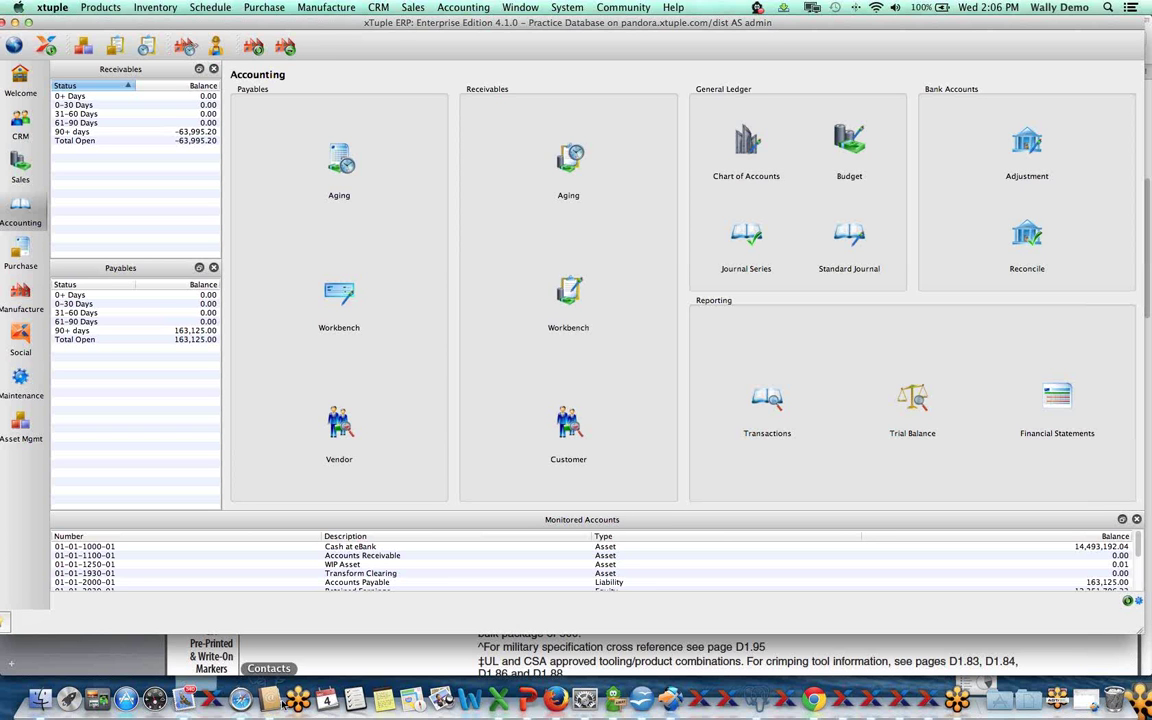
Switch to Firefox, open the xTuple.com website and view its Services & Support options.
left_click(242, 699)
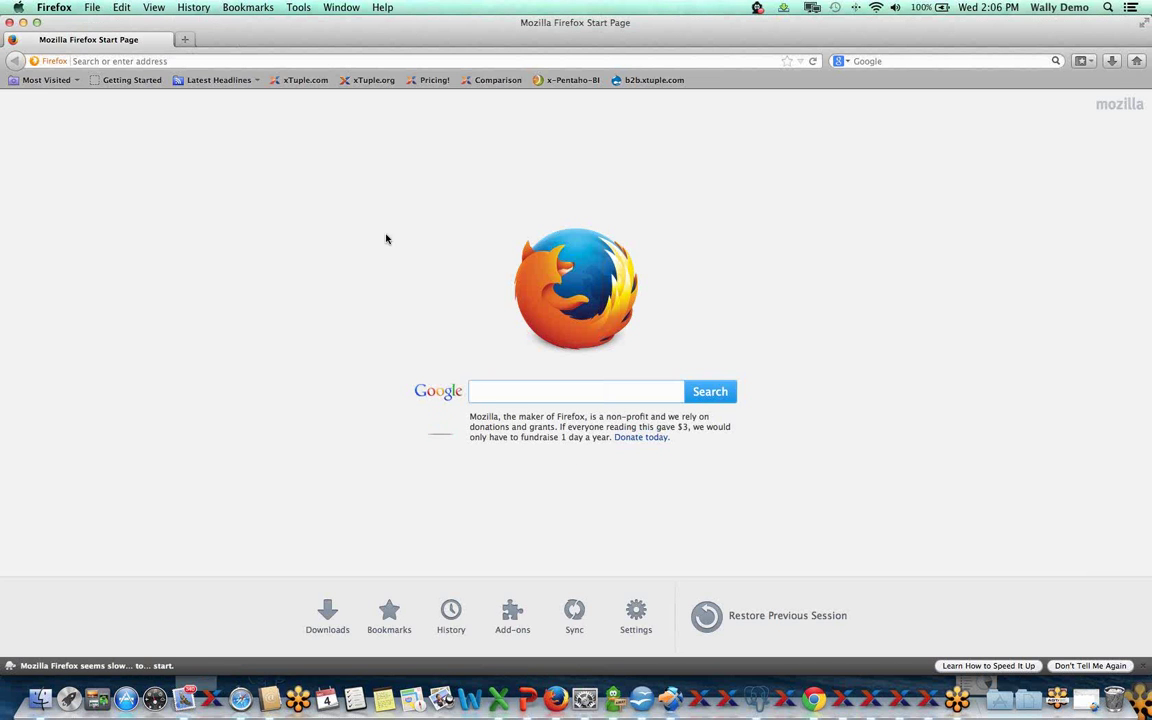
left_click(301, 82)
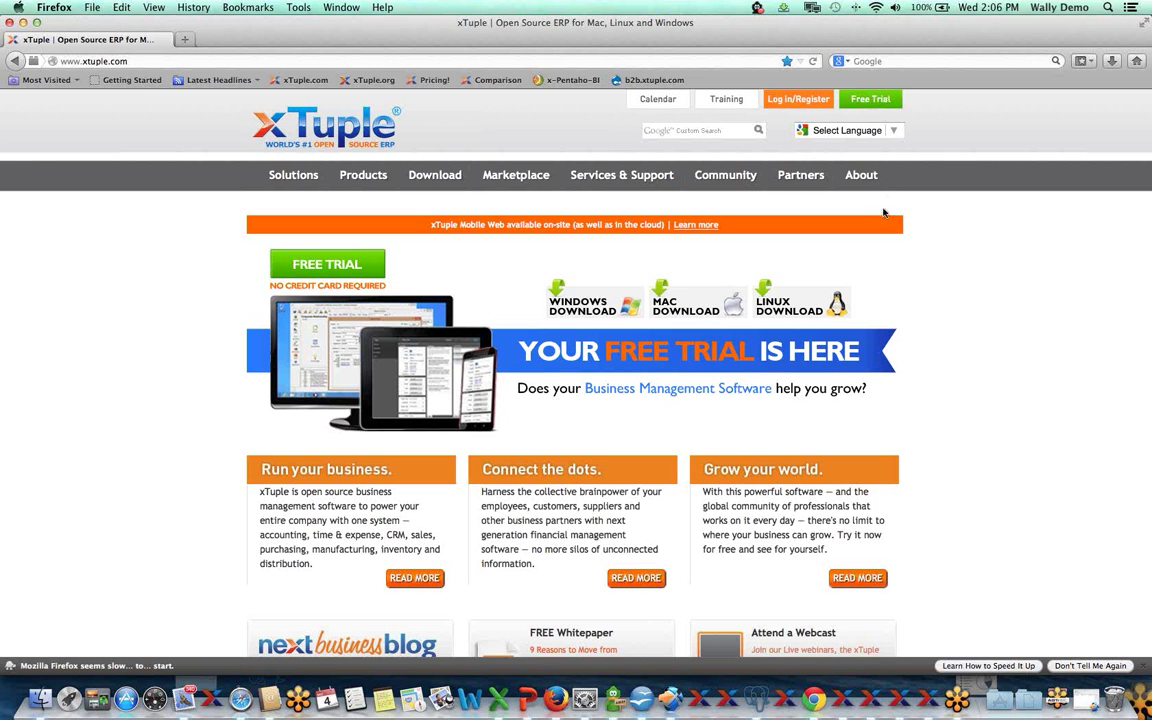
mouse_move(870, 177)
mouse_move(807, 185)
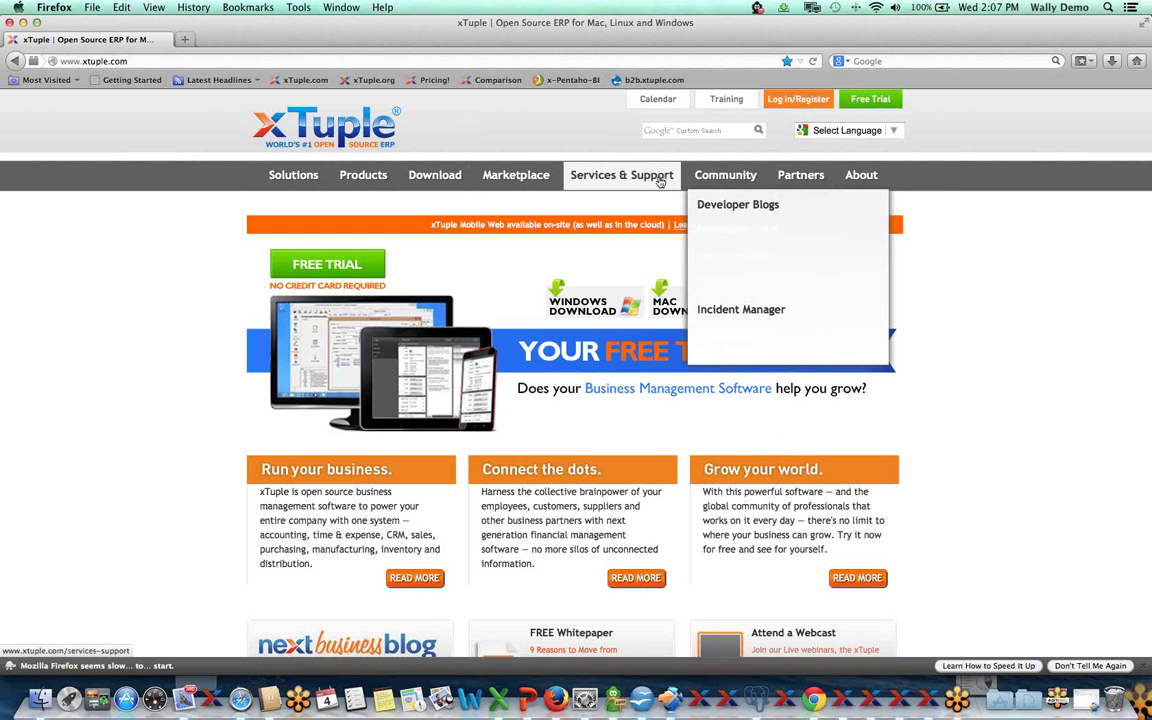
mouse_move(660, 183)
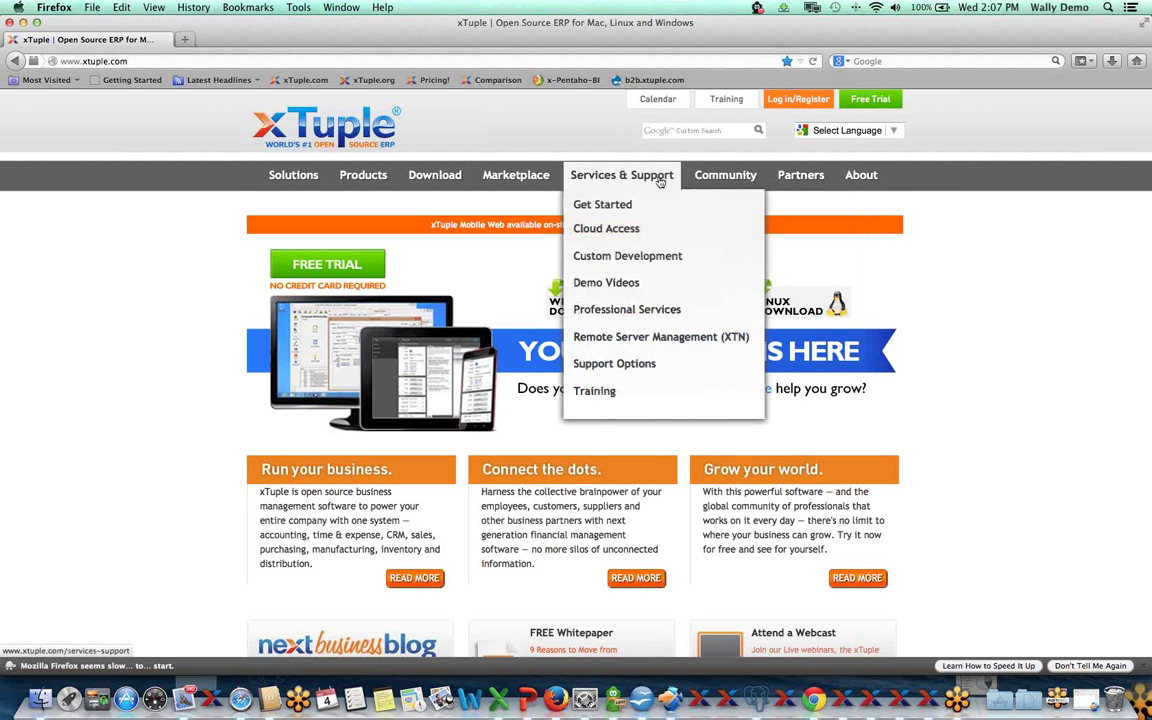